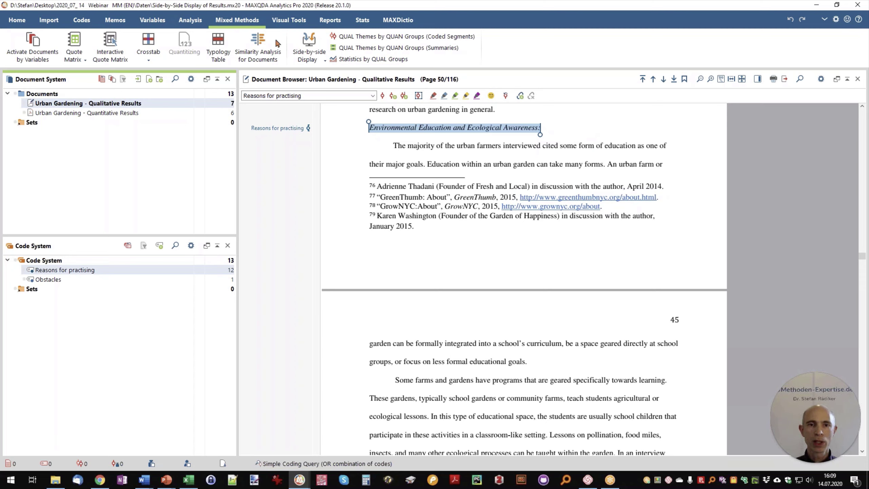
Start a Side-by-side Display of Results for coded segments, assigning the Urban Gardening Qualitative Results and Quantitative Results documents to their respective studies.
click(310, 59)
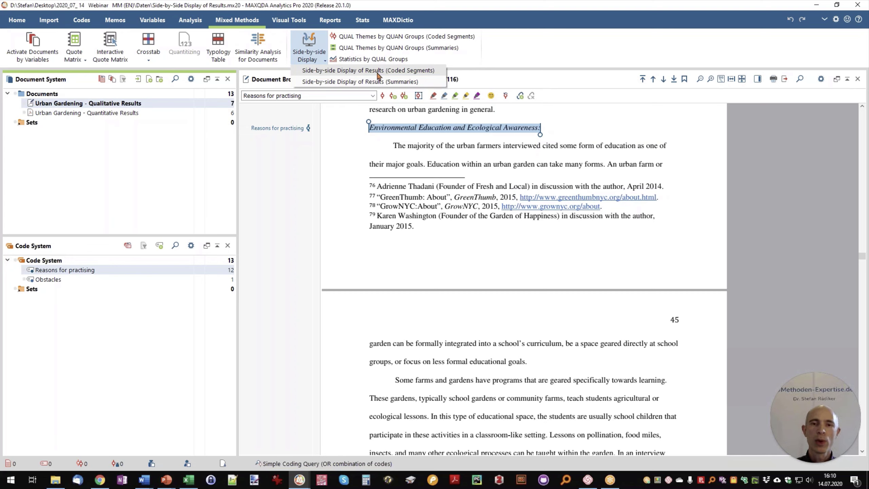
click(378, 75)
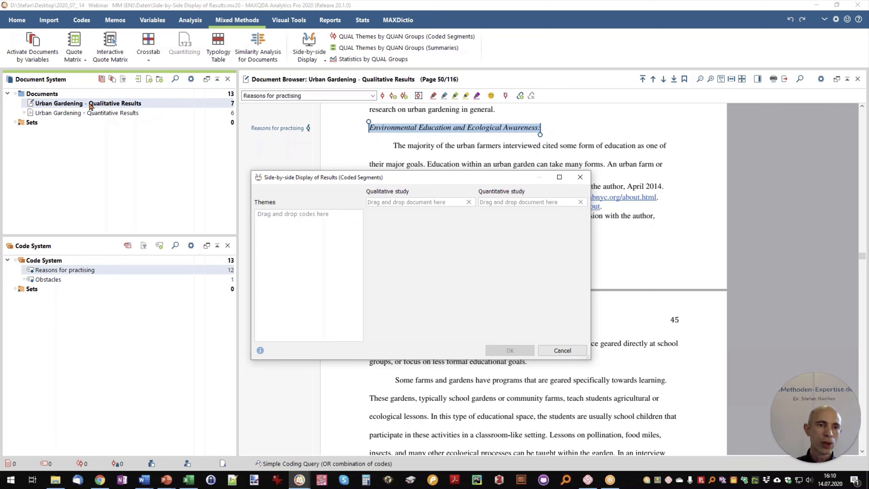
drag(91, 106, 428, 203)
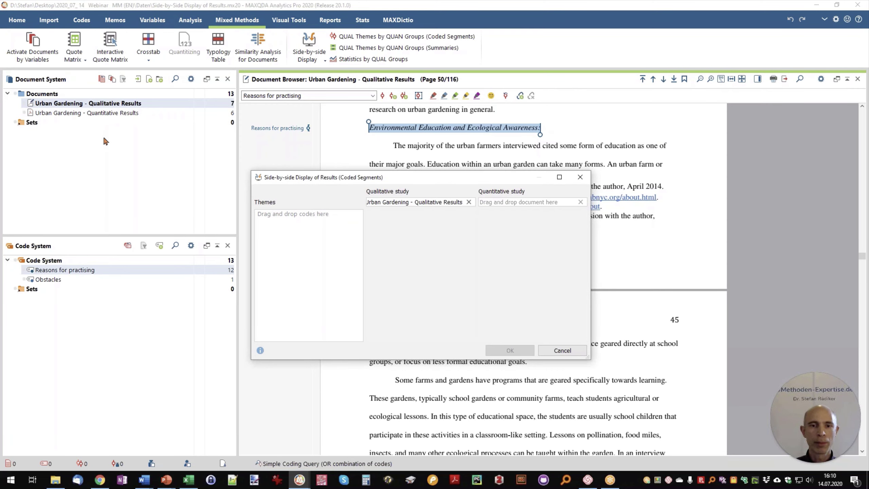
click(80, 113)
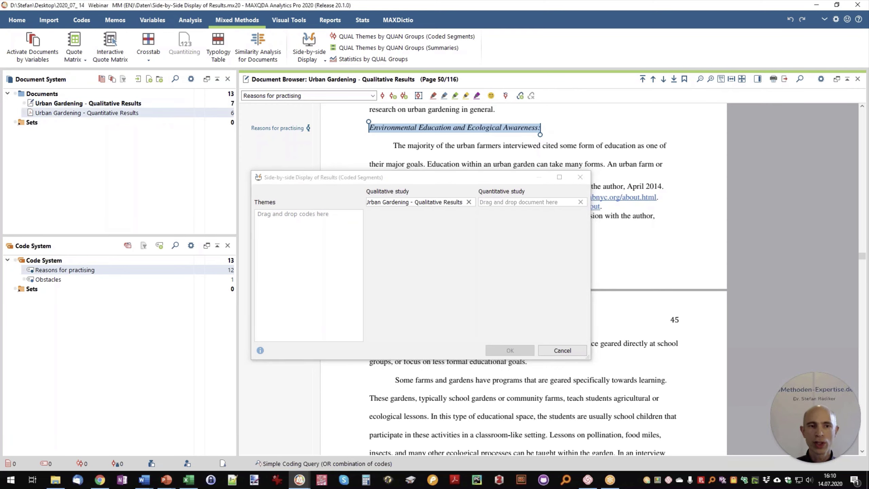
drag(80, 113, 506, 204)
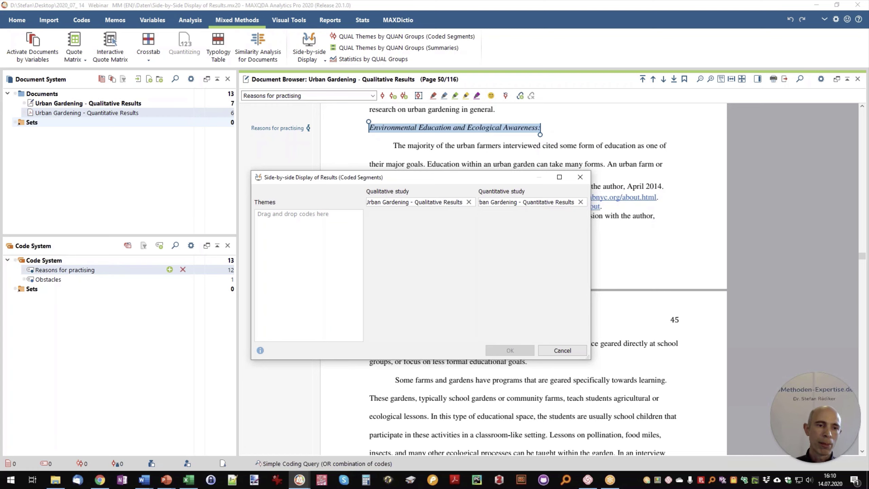
Add the codes Reasons for practising and Obstacles as themes and generate the side-by-side display.
click(115, 271)
drag(116, 271, 308, 222)
drag(54, 279, 338, 251)
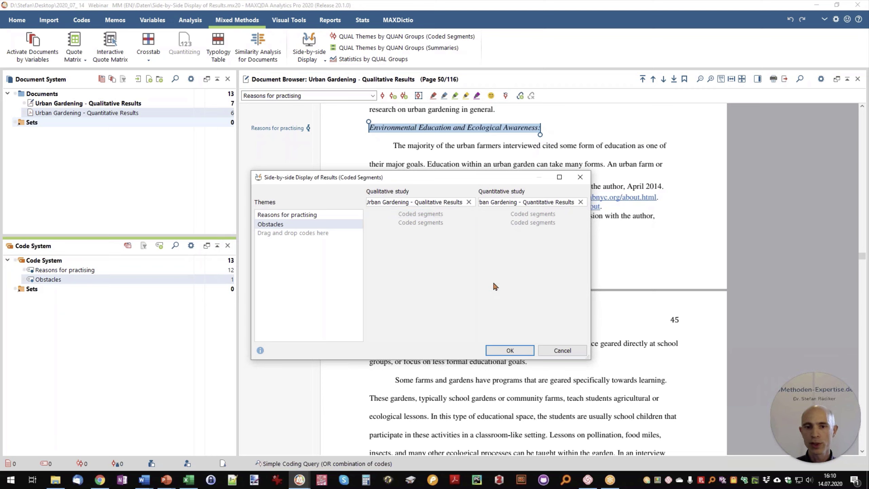
click(517, 351)
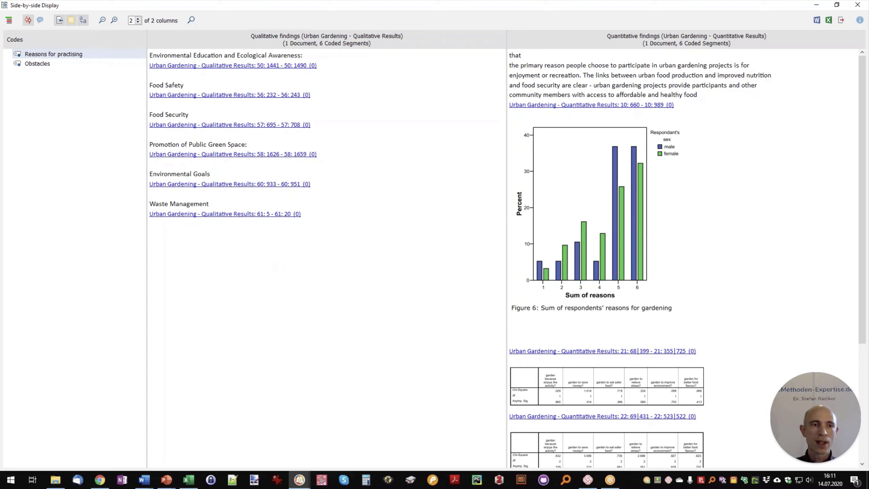
Create a memo for the code Reasons for practising containing "Meta inferences ...." and close it.
right_click(77, 61)
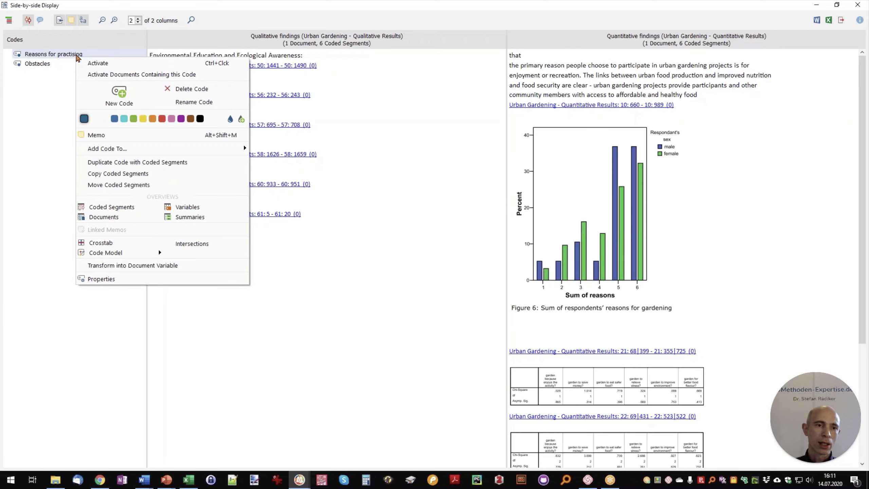
click(119, 135)
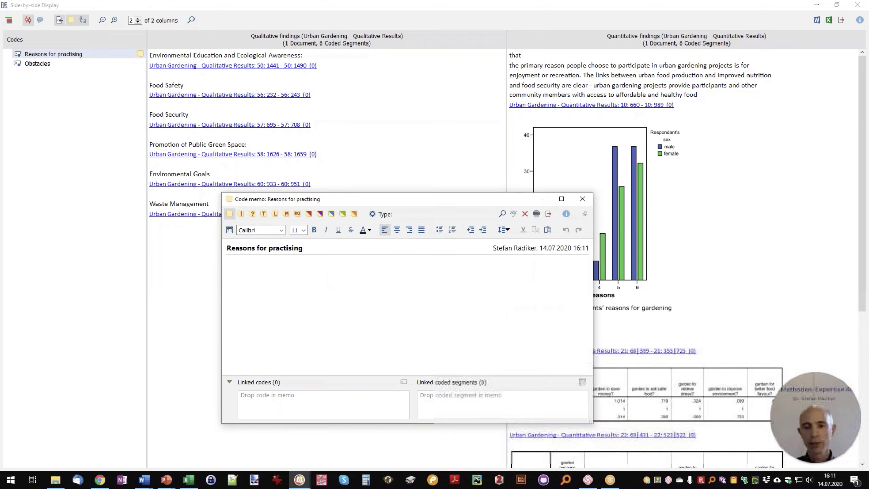
text(Mete)
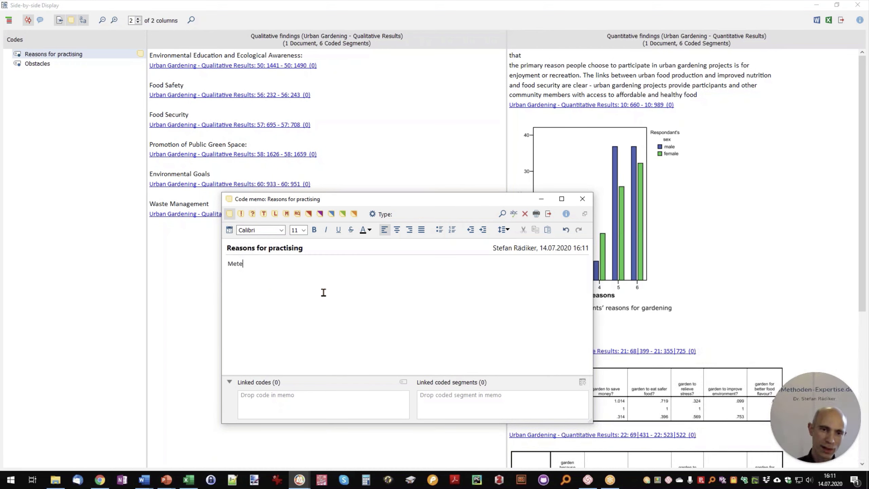
key(BackSpace)
text(a infe)
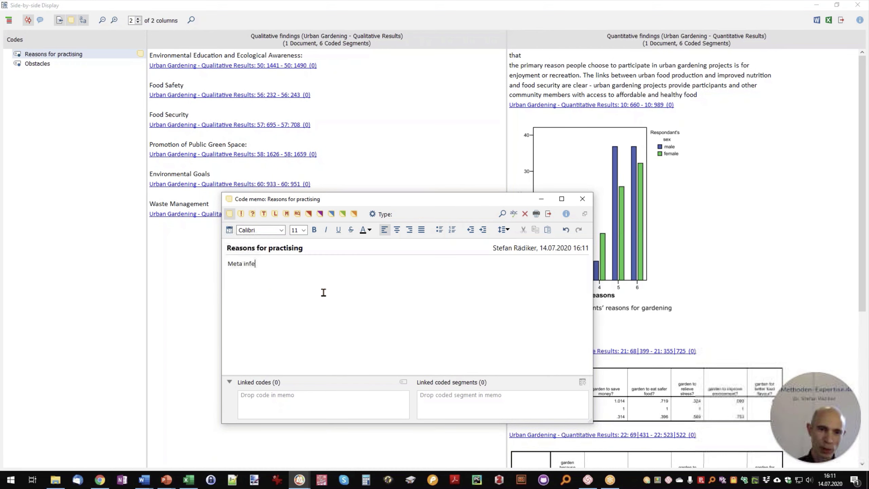
text(rences ....)
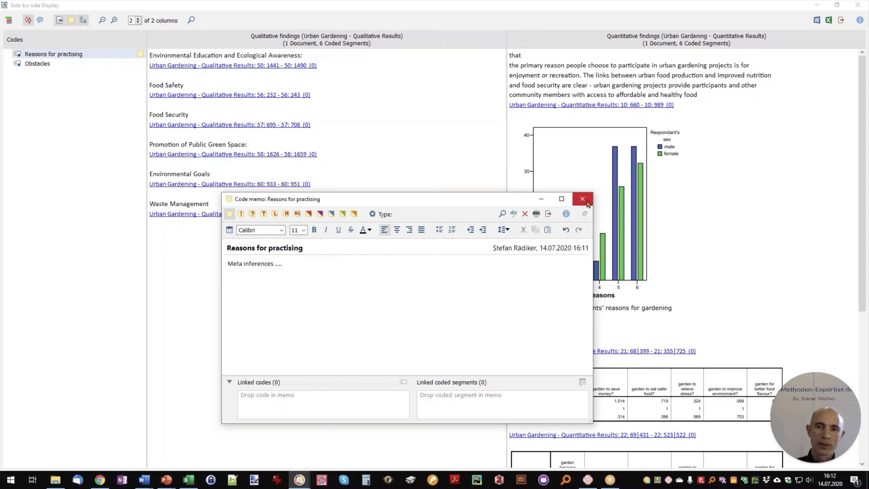
click(583, 199)
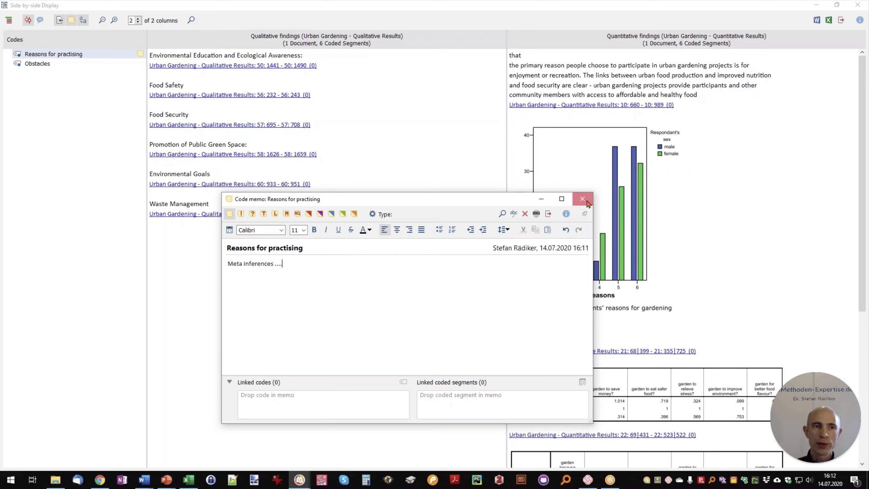
click(587, 202)
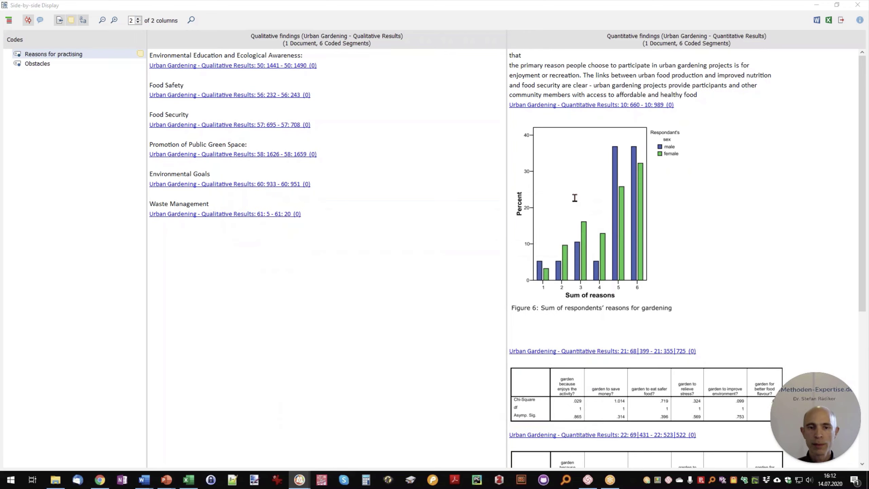
Switch to the Financial Crisis project and select the Travel code assigned to the first paragraph of RESP002.
mouse_move(300, 479)
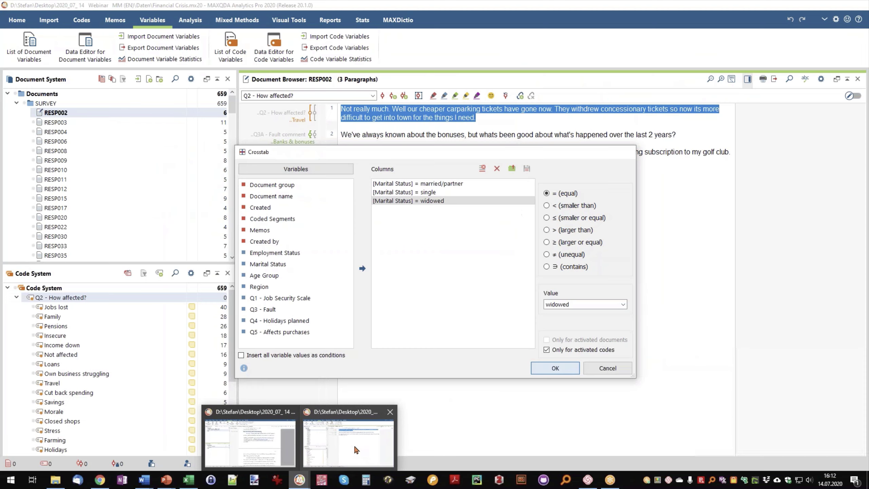
click(354, 444)
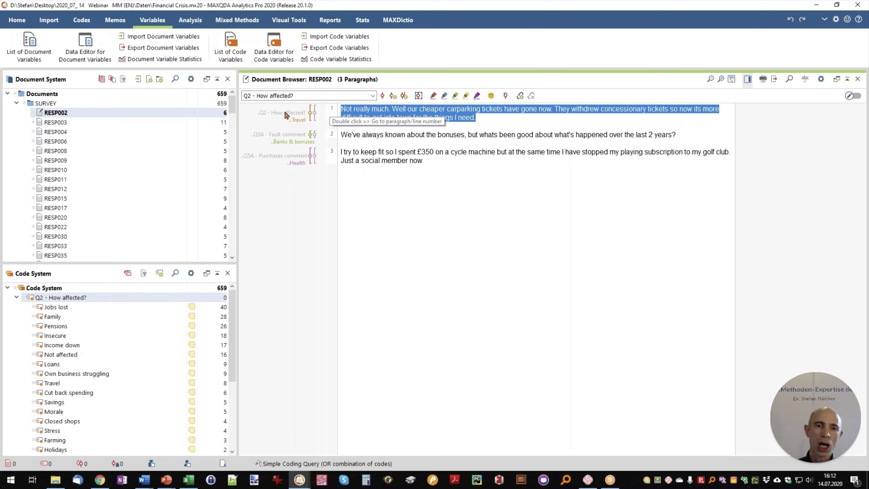
mouse_move(283, 114)
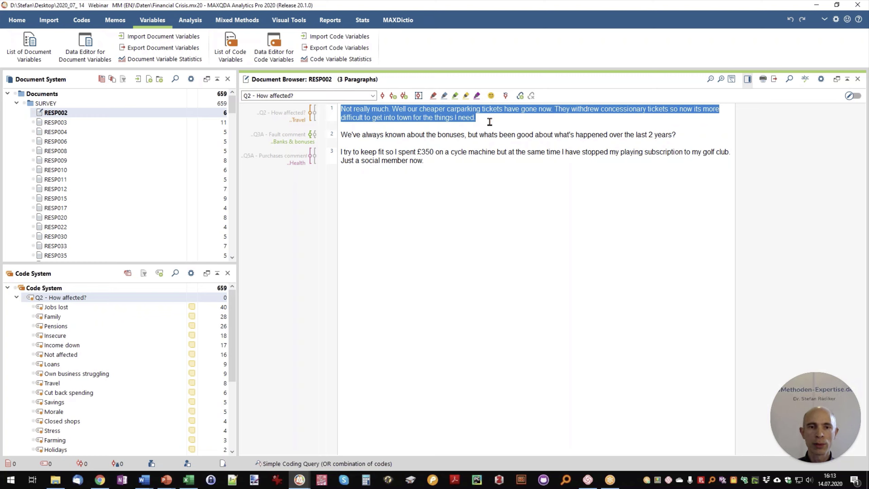
click(297, 121)
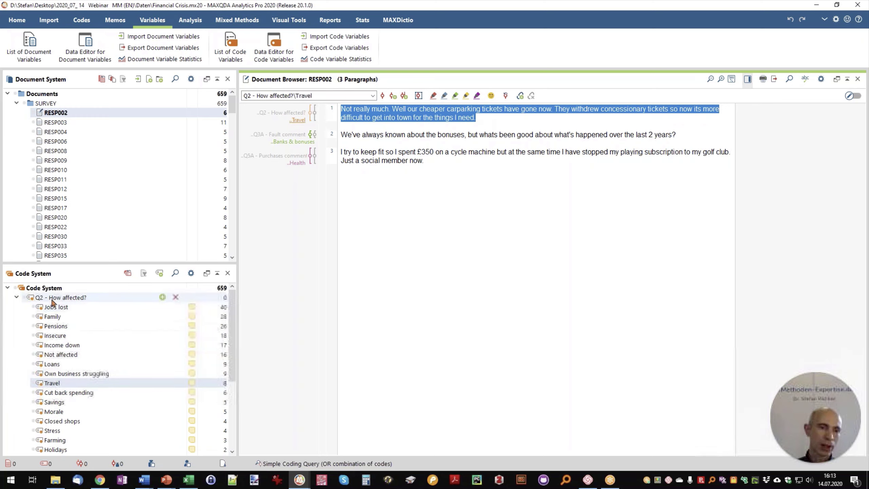
mouse_move(52, 301)
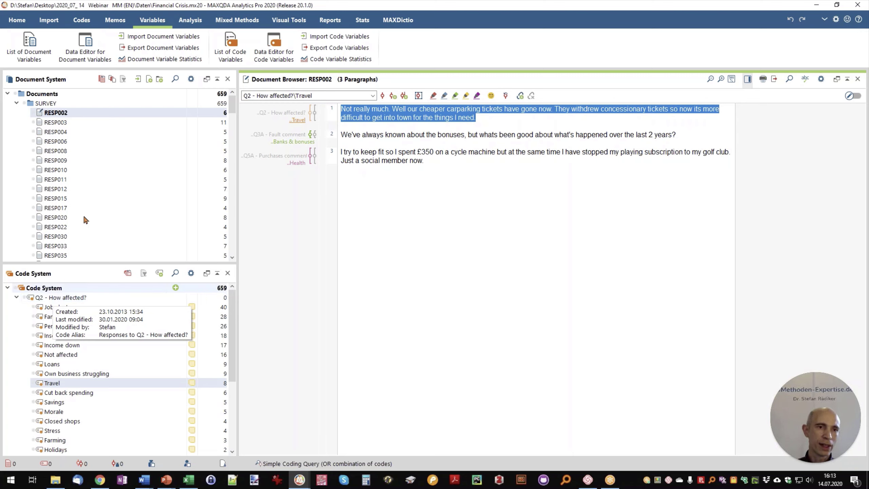
Open the data editor for document variables and select the survey rows from RESP002 to RESP008 one after another.
click(85, 61)
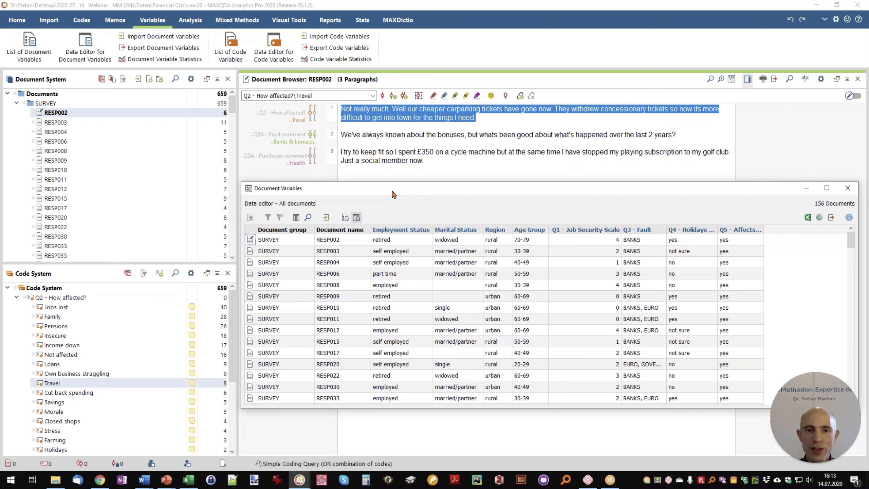
click(338, 241)
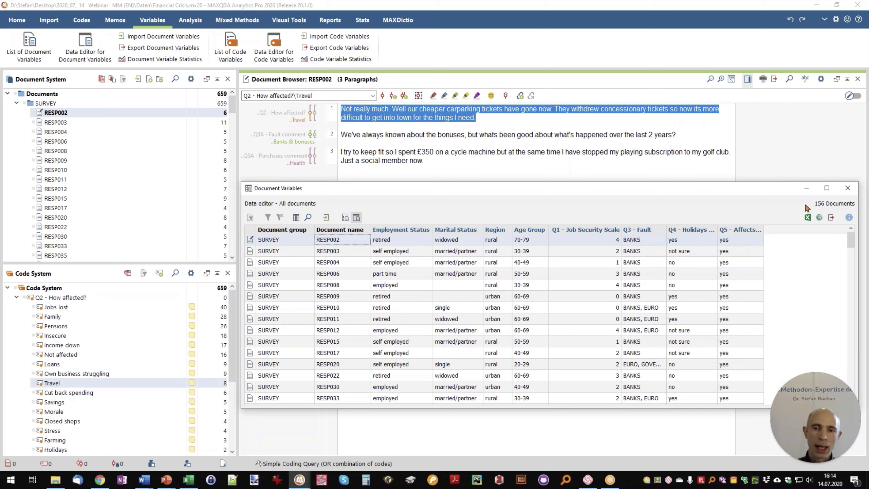
click(344, 249)
click(342, 257)
click(342, 273)
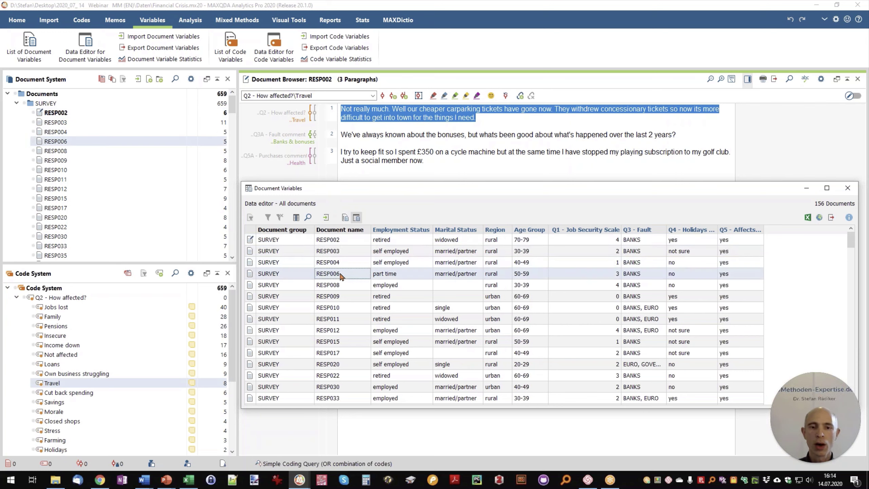
click(340, 284)
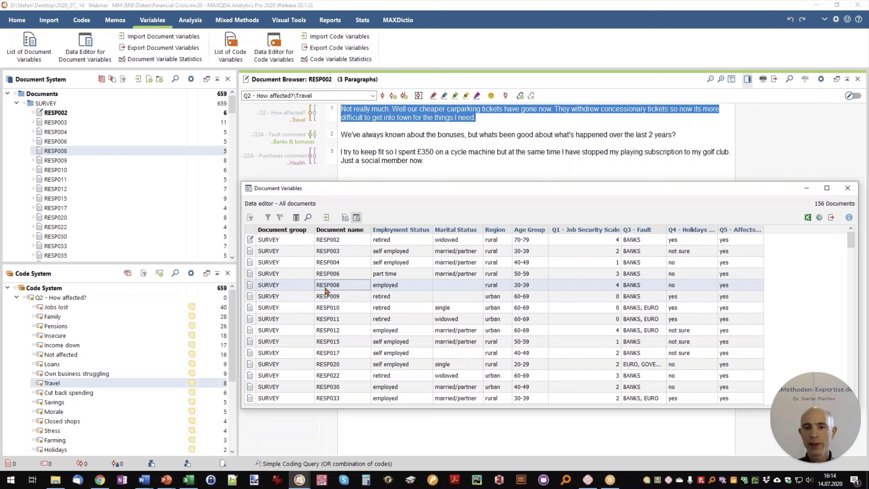
Open the responses of RESP008, RESP006, RESP004 and RESP002 from their rows in the variables table.
double_click(280, 285)
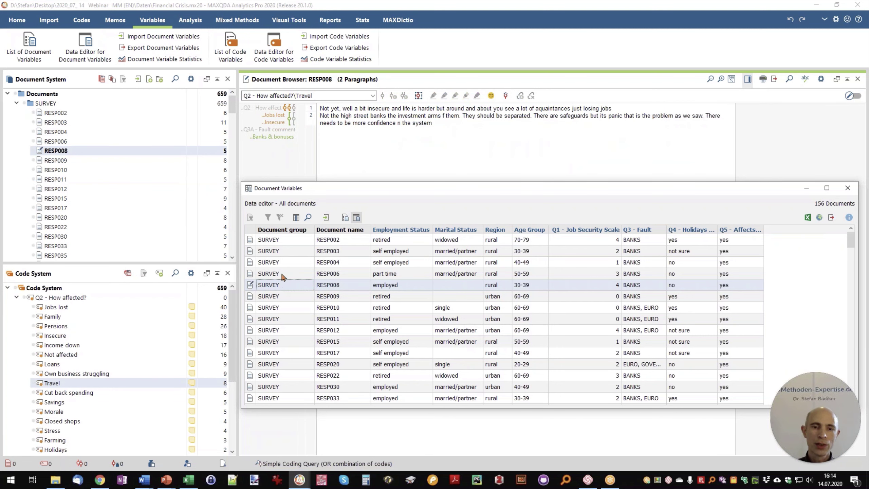
double_click(281, 274)
double_click(280, 262)
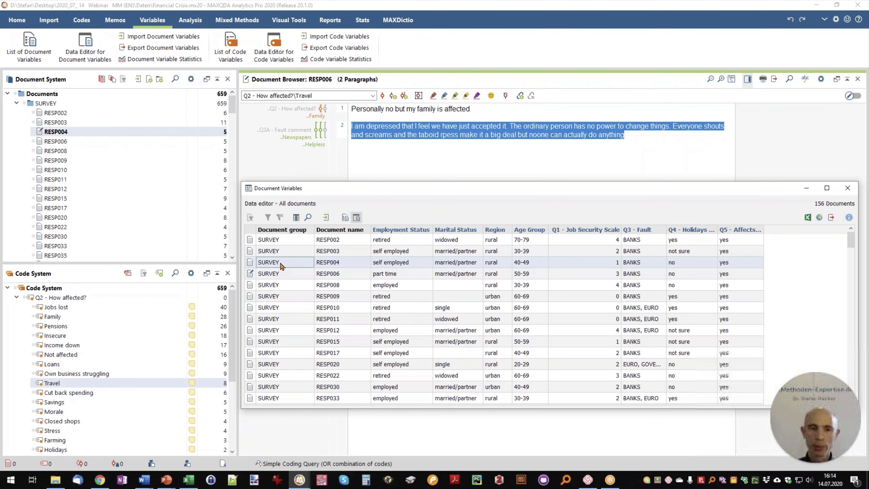
double_click(278, 239)
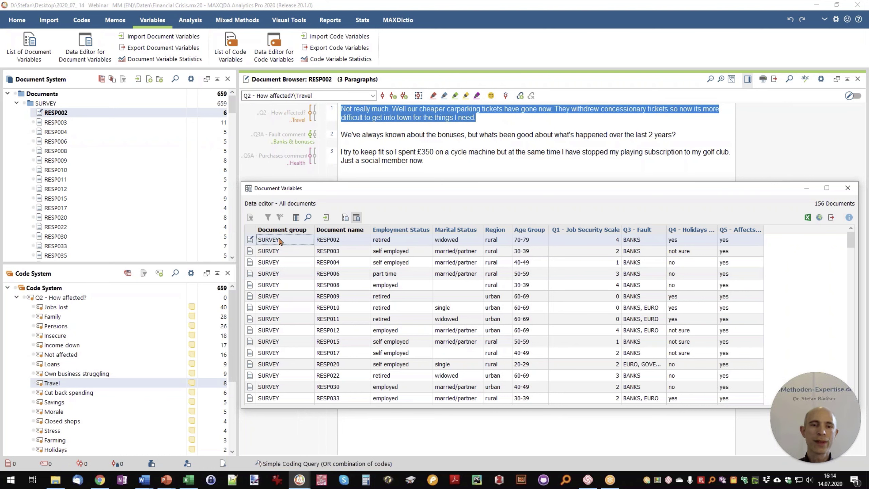
Sort the variables table by Q1 - Job Security Scale in descending order and open the responses of RESP008, RESP012 and RESP002.
click(617, 230)
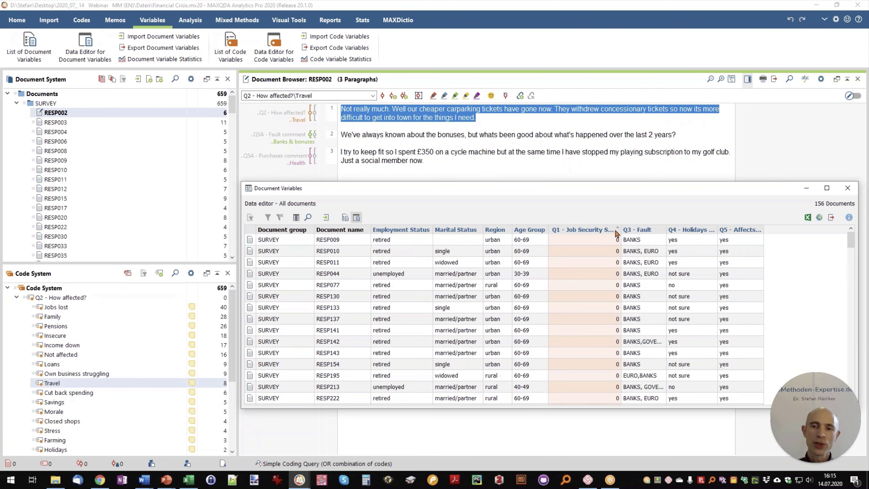
click(618, 230)
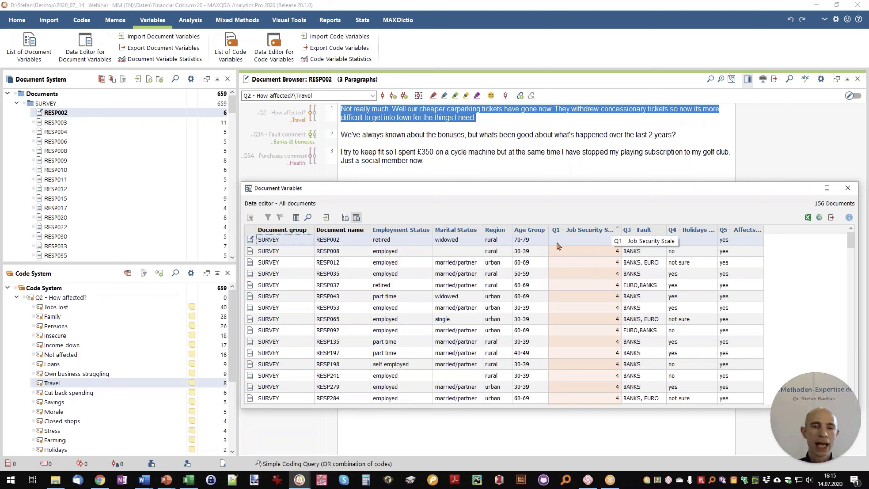
click(294, 249)
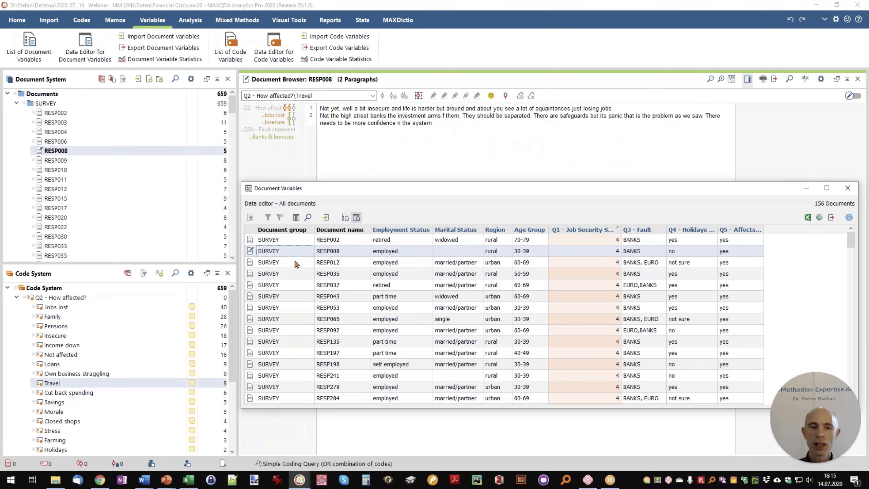
click(295, 263)
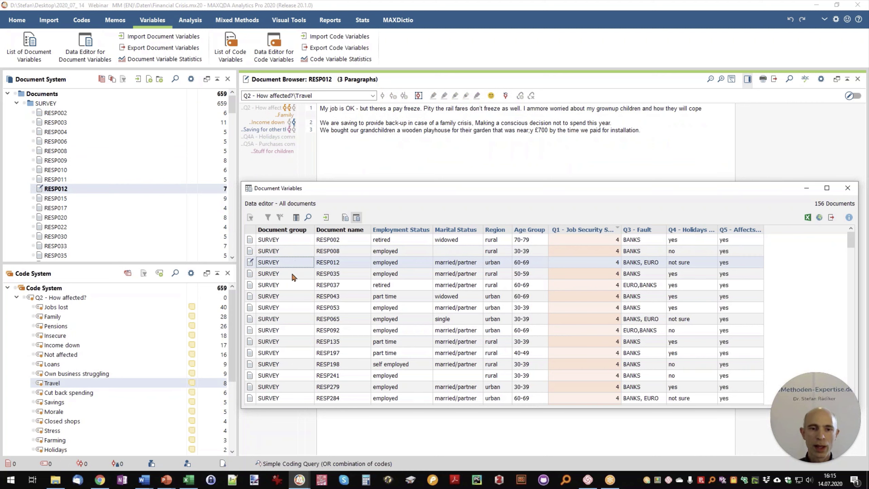
click(293, 275)
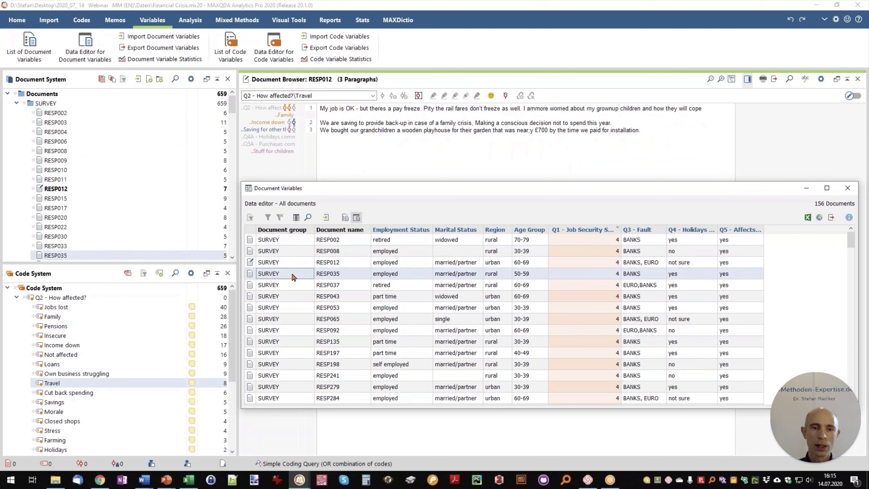
click(292, 243)
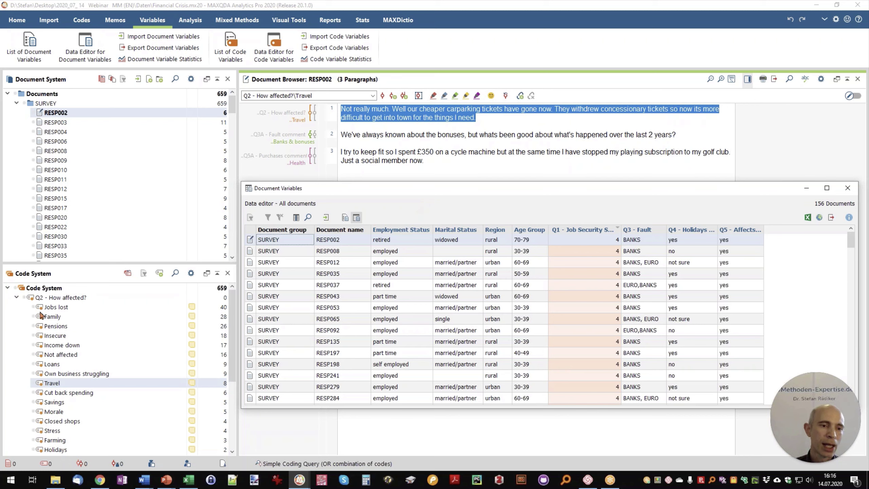
Transform the Family code under Q2 - How affected? into a document variable.
click(98, 317)
click(98, 316)
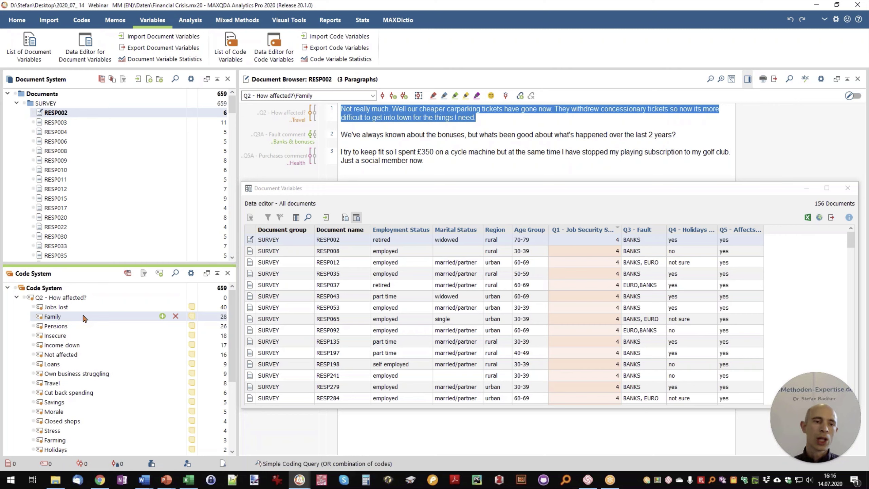
right_click(64, 320)
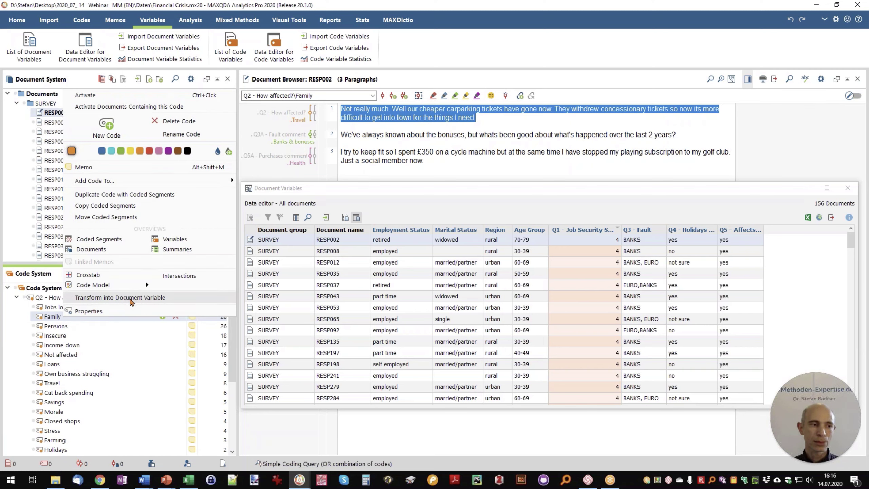
click(131, 298)
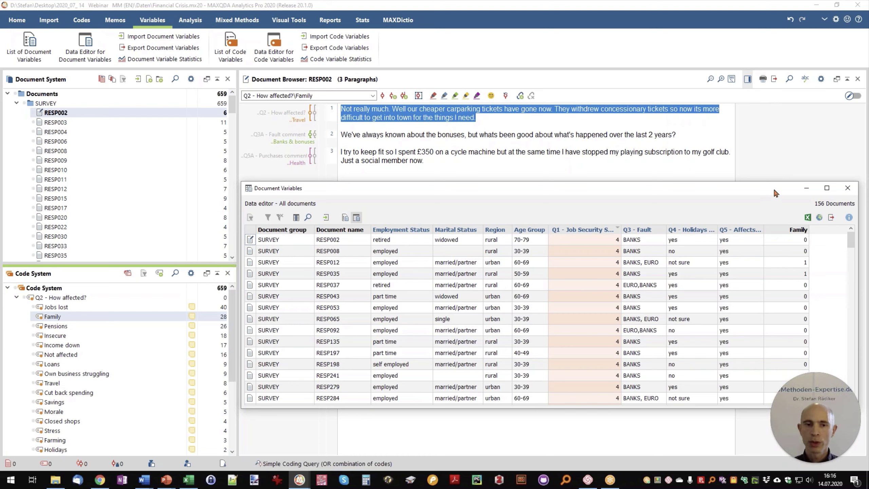
Check the Family values of RESP002, RESP008 and RESP012 in the variables table and open the responses of RESP012.
click(795, 239)
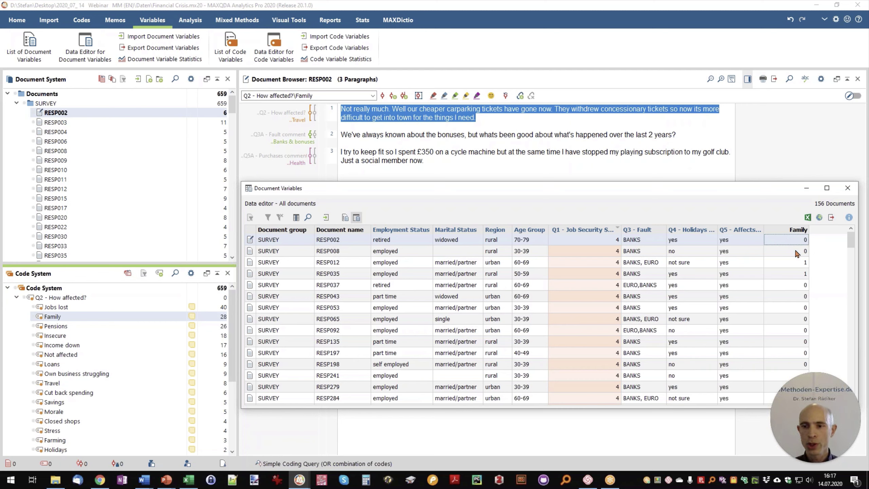
click(795, 252)
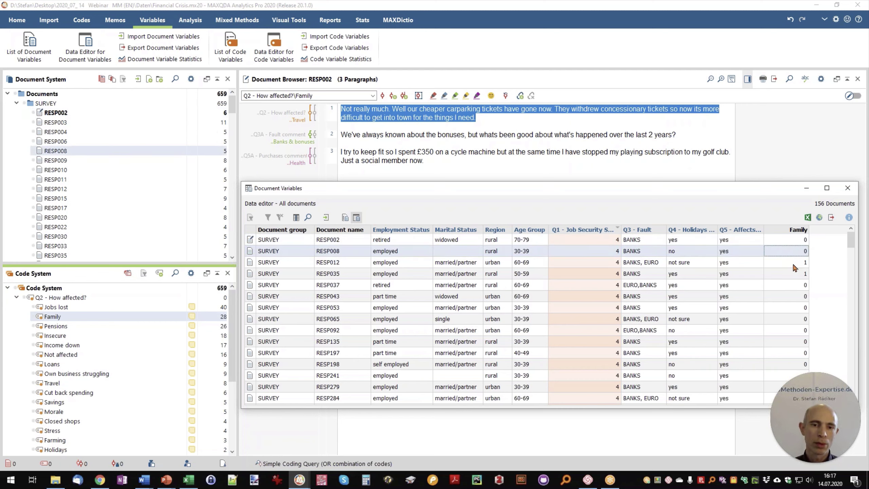
click(794, 267)
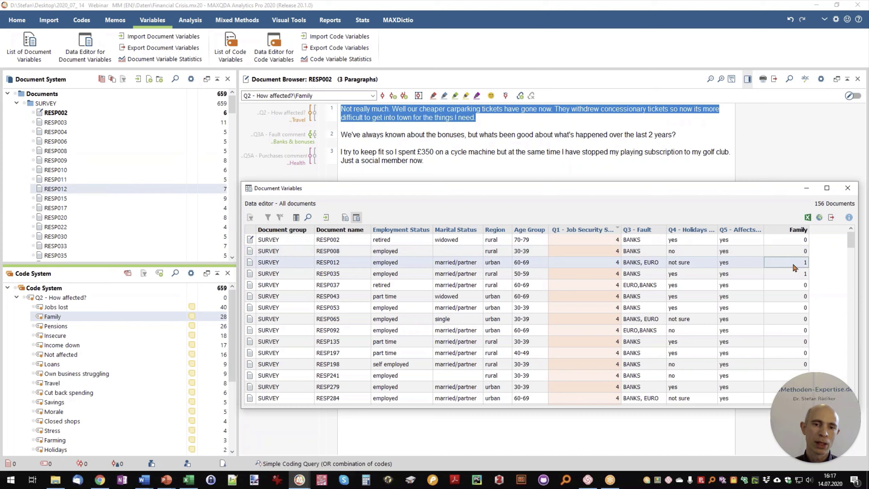
double_click(342, 264)
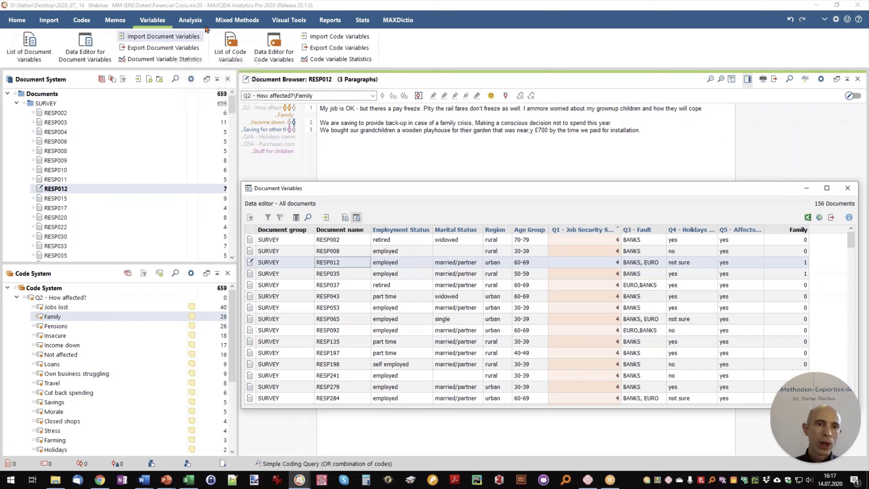
Activate the Pensions, Insecure and Income down codes and transform them into document variables with Quantizing.
click(238, 21)
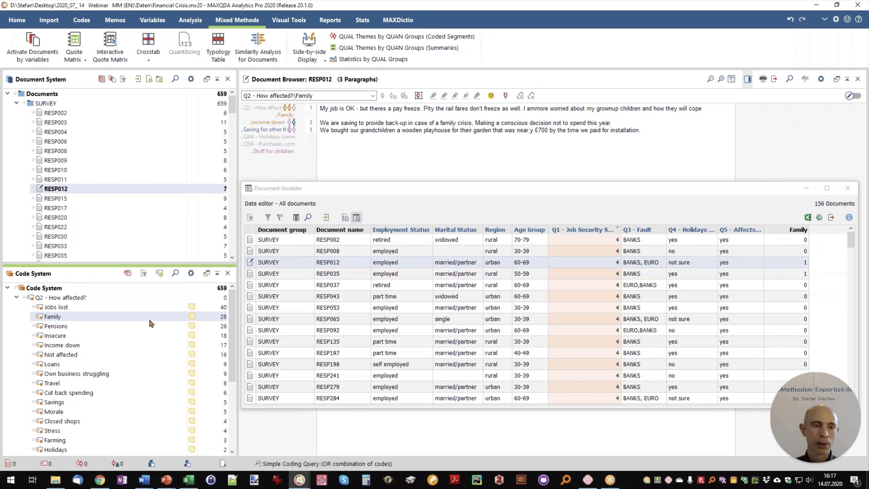
mouse_move(63, 320)
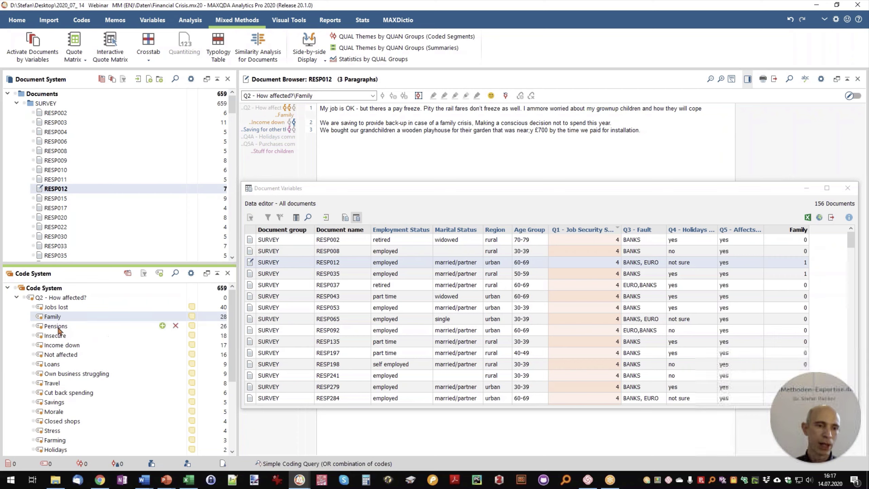
click(65, 326)
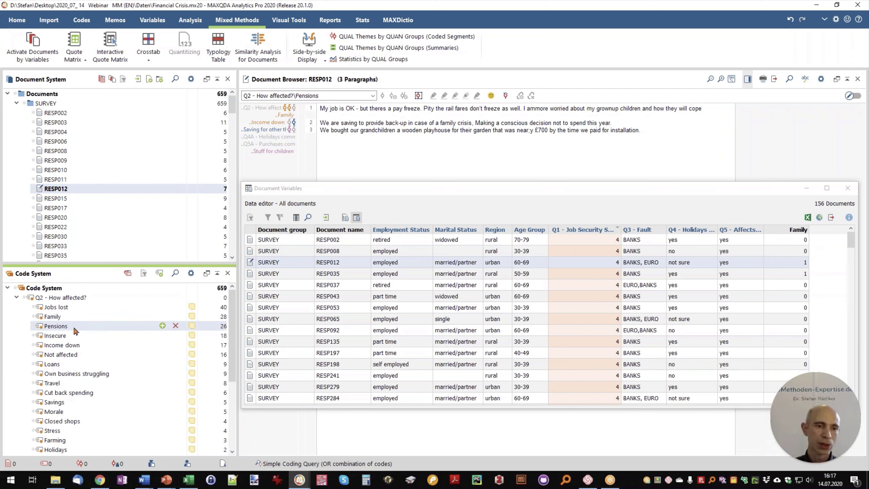
click(39, 326)
click(39, 335)
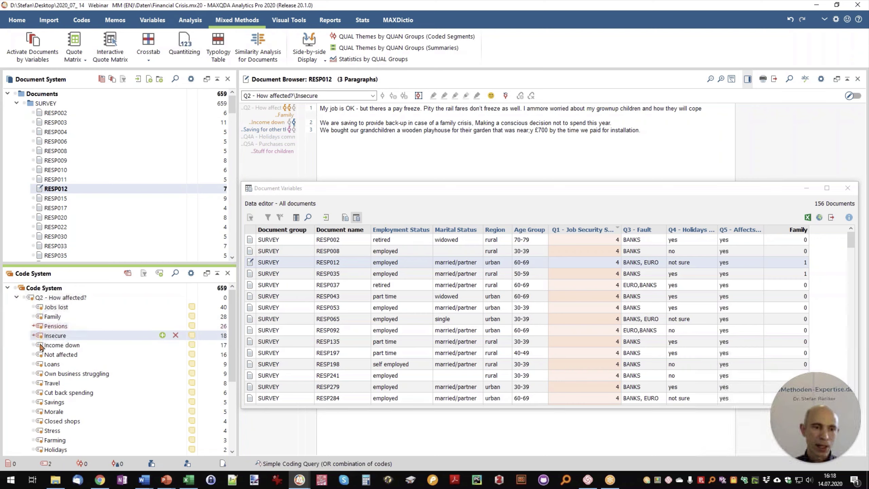
click(40, 345)
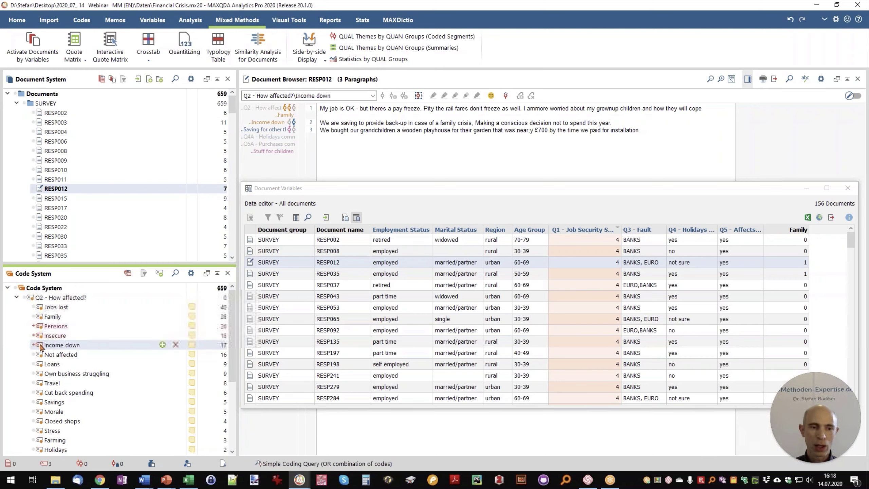
click(191, 58)
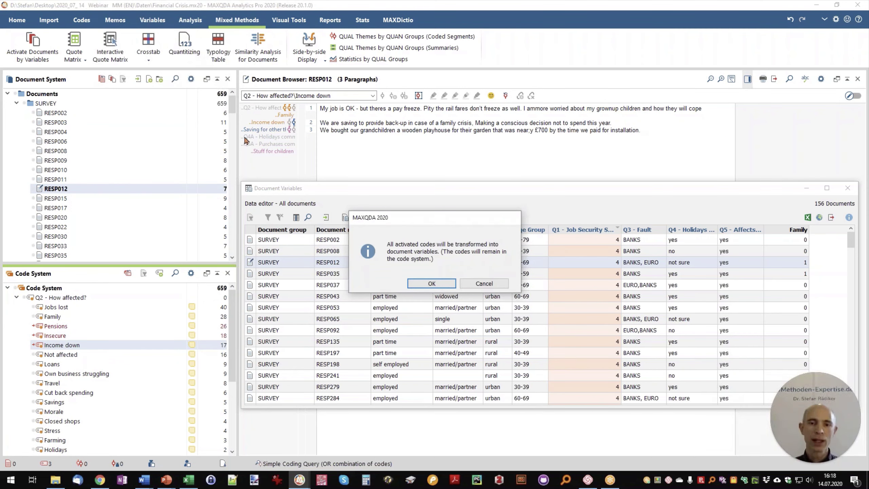
click(432, 283)
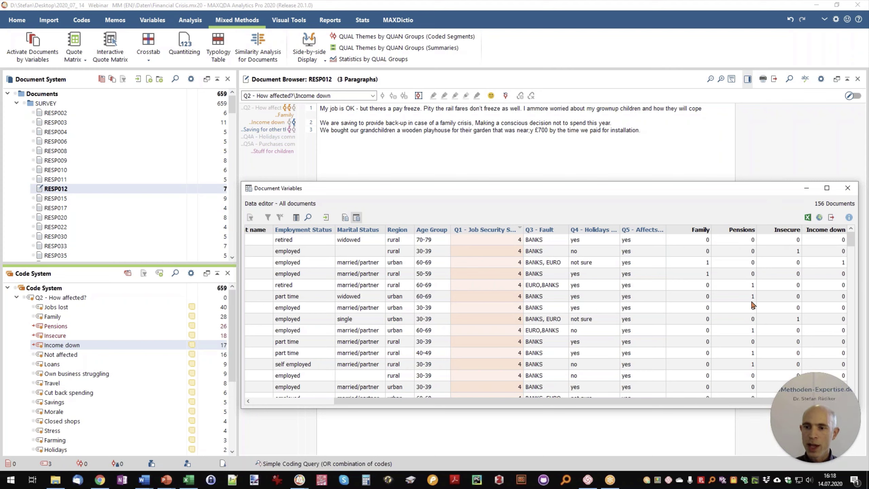
Review the Family, Pensions, Insecure and Income down columns in the variables table, including the values and document name of RESP328.
scroll(749, 303, down, 2)
scroll(738, 303, down, 1)
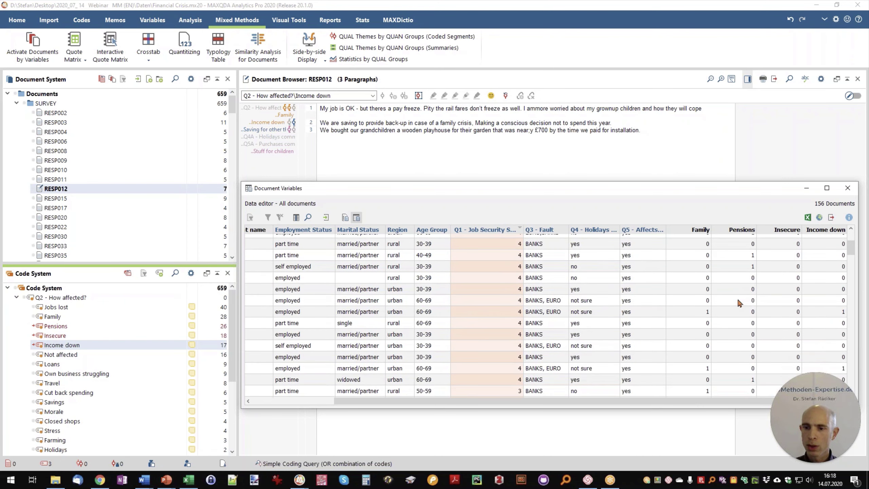
click(748, 312)
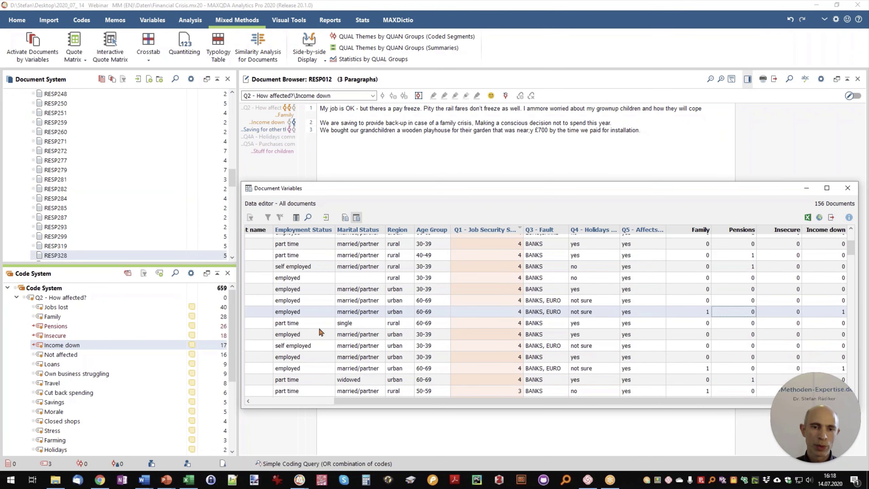
drag(398, 404, 305, 401)
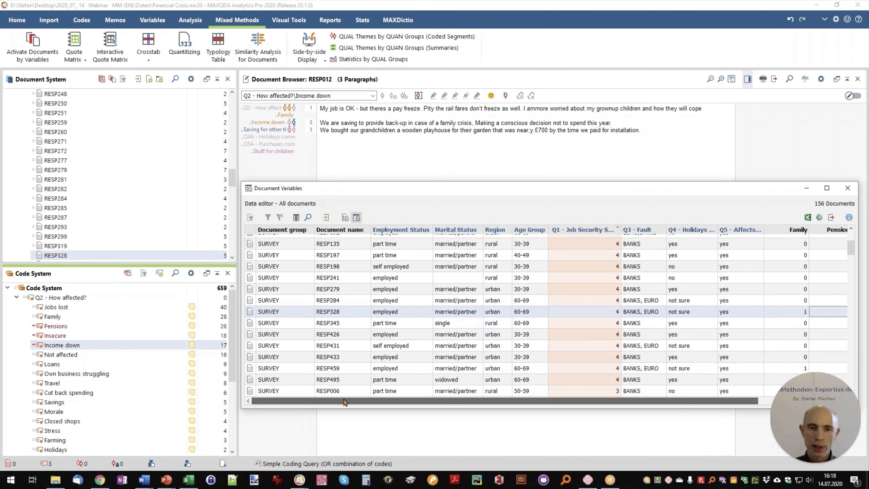
drag(344, 402, 601, 404)
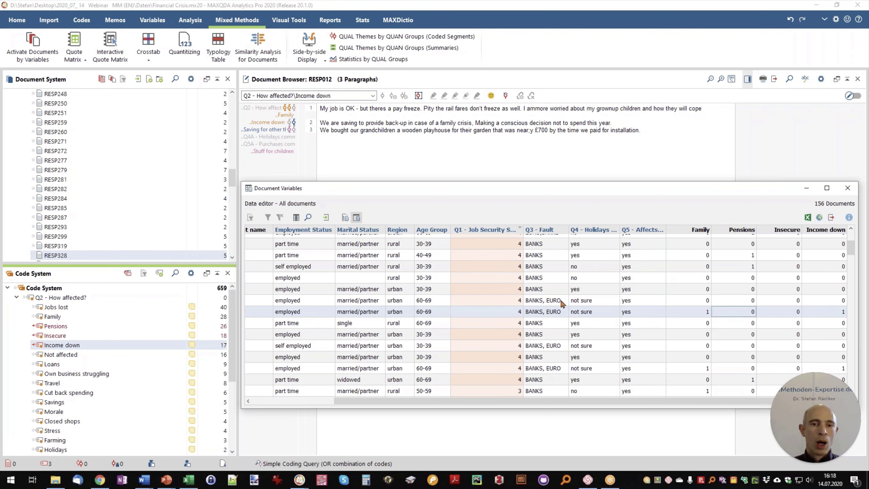
scroll(562, 304, up, 3)
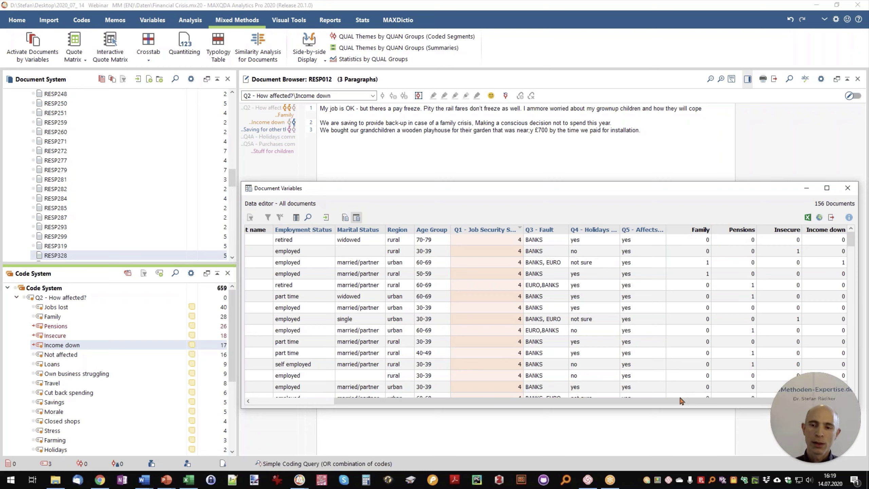
Open the responses of RESP002 from its table row and assign the Family code to the first paragraph.
double_click(630, 240)
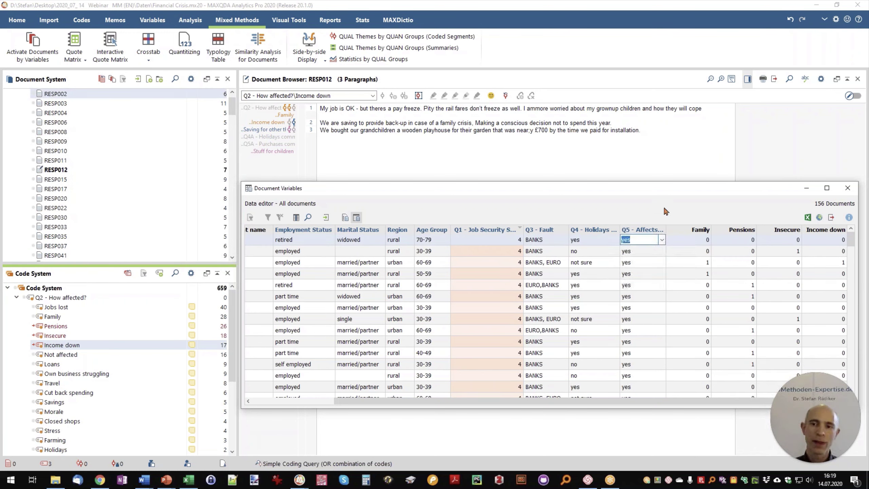
double_click(697, 243)
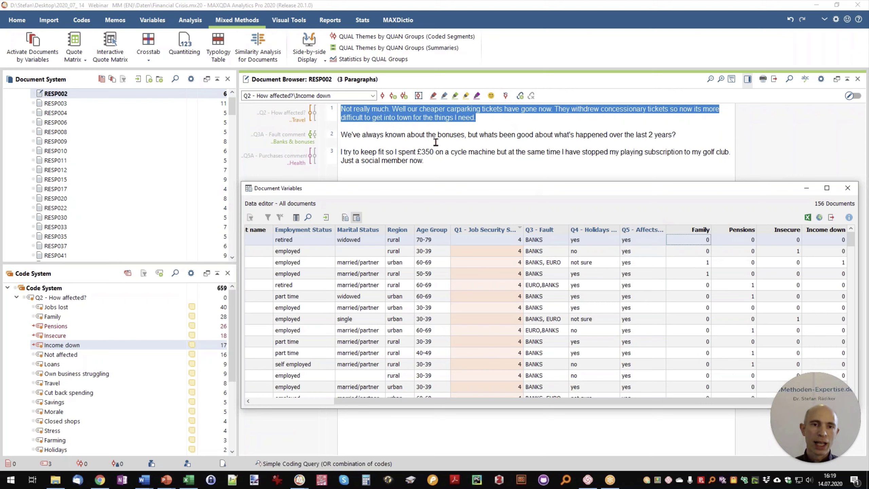
click(317, 164)
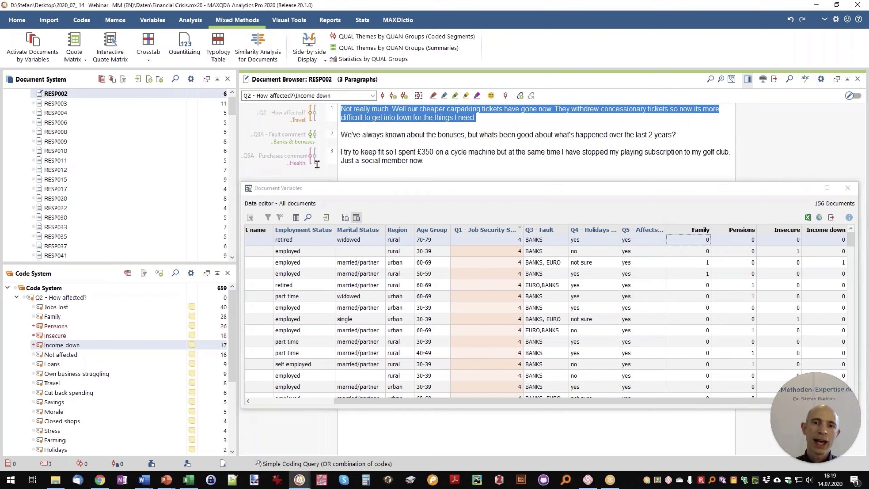
drag(317, 164, 65, 317)
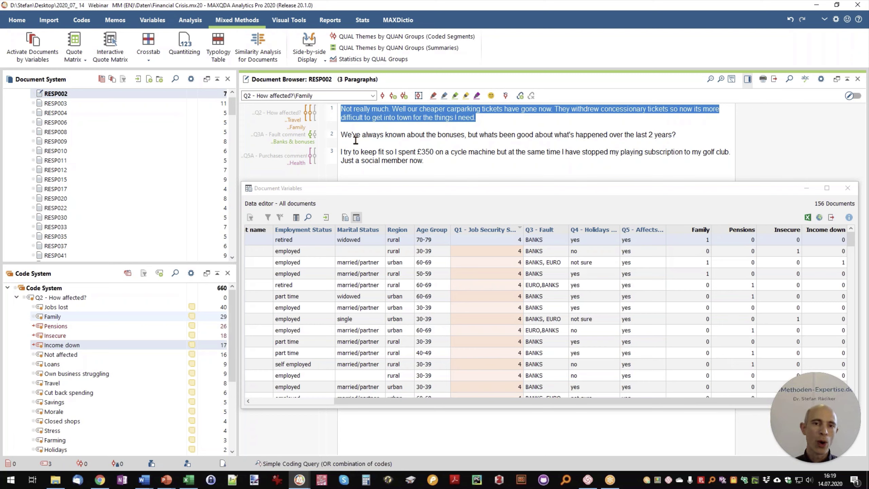
Delete the Family coding from the first paragraph of RESP002.
right_click(297, 113)
click(316, 178)
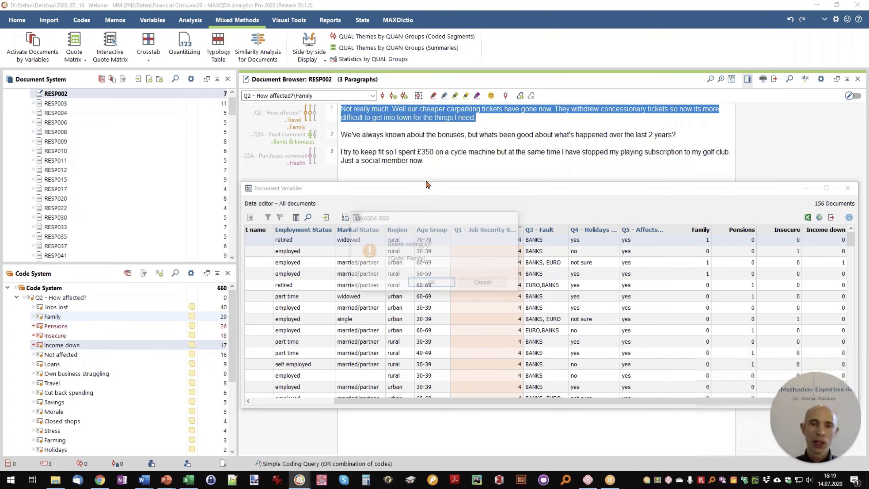
click(432, 283)
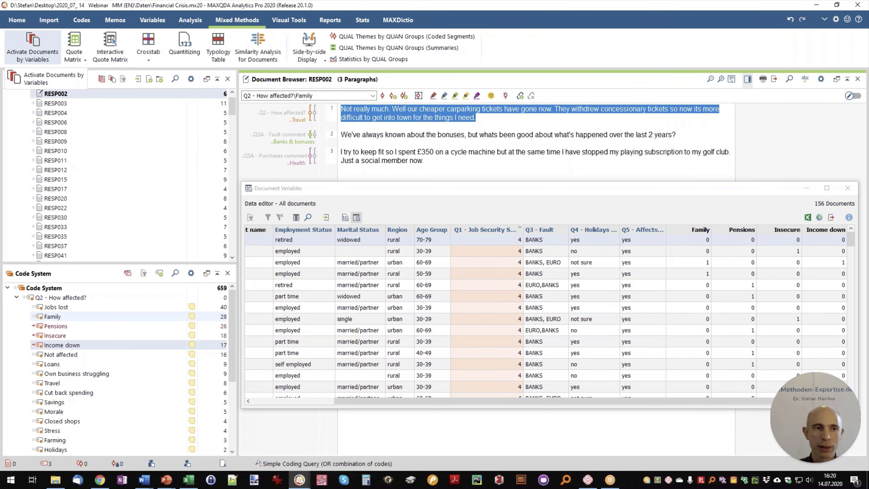
Close the variables table and create a new document set from an activate-by-variable condition of Family ≥ 1.
click(249, 189)
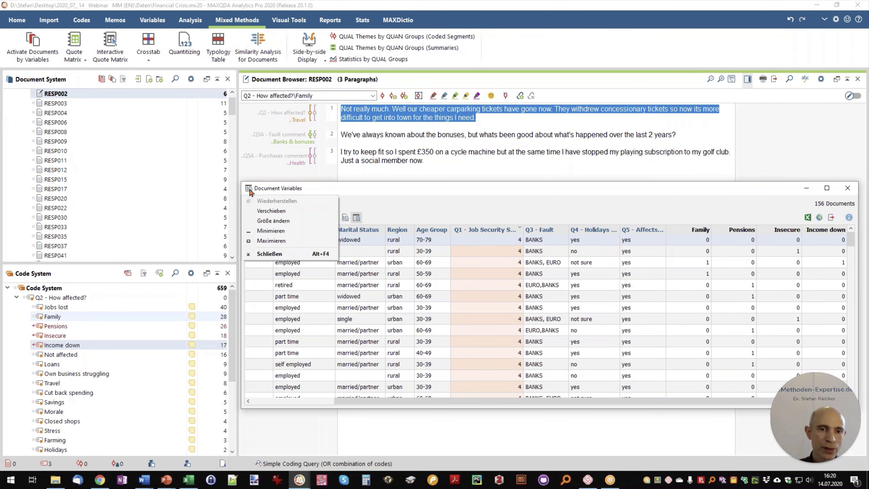
click(250, 189)
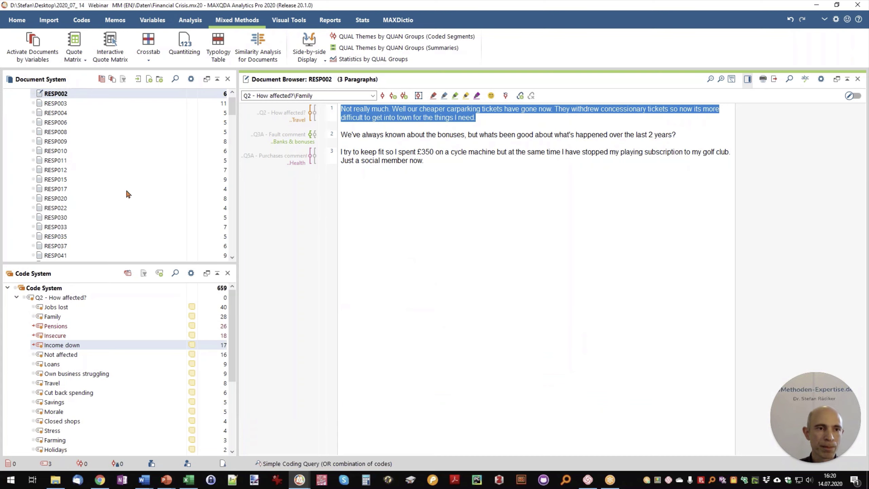
click(32, 53)
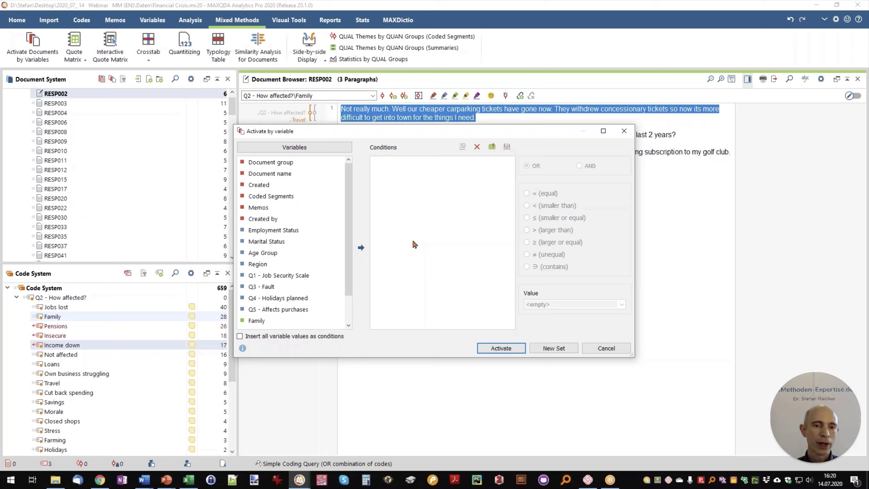
click(268, 322)
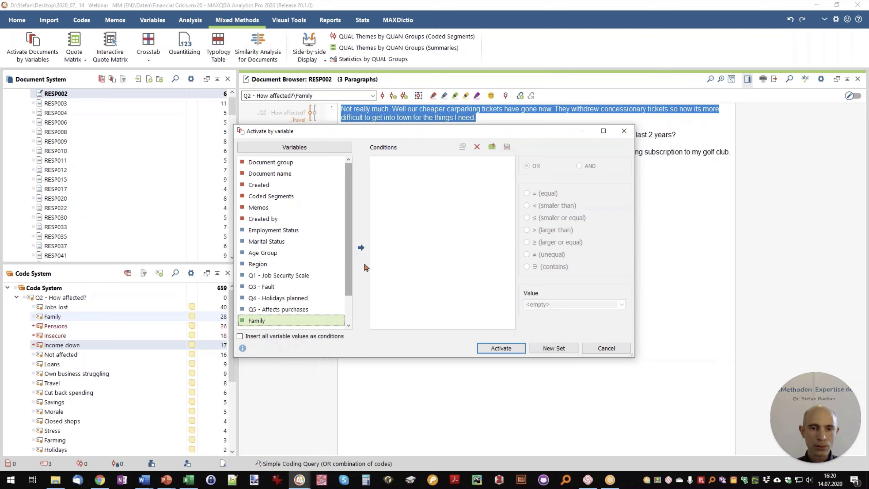
click(361, 249)
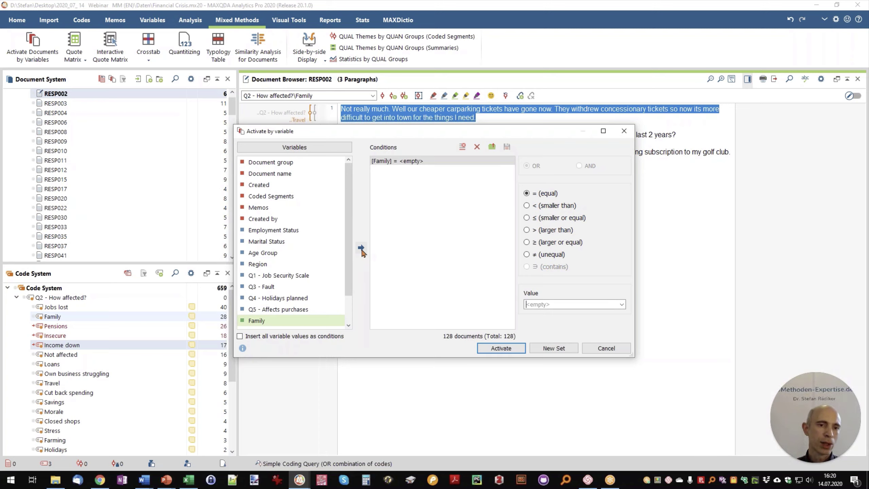
click(622, 304)
click(569, 321)
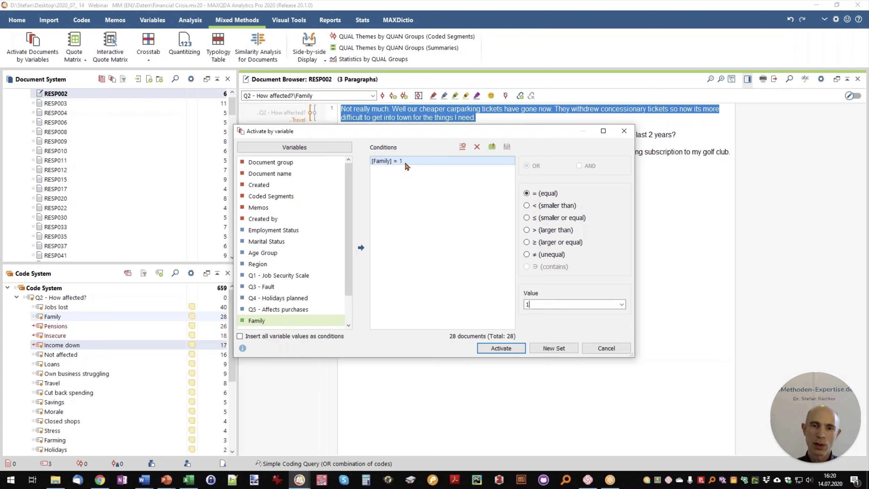
click(526, 243)
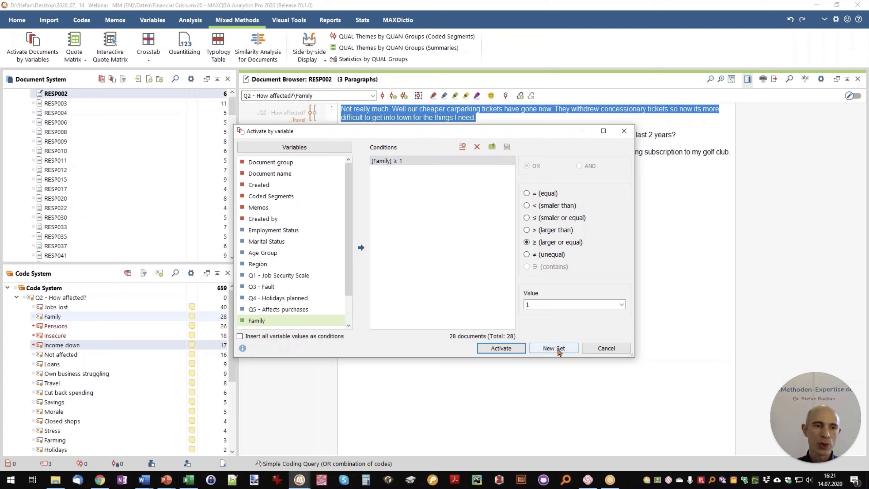
click(559, 350)
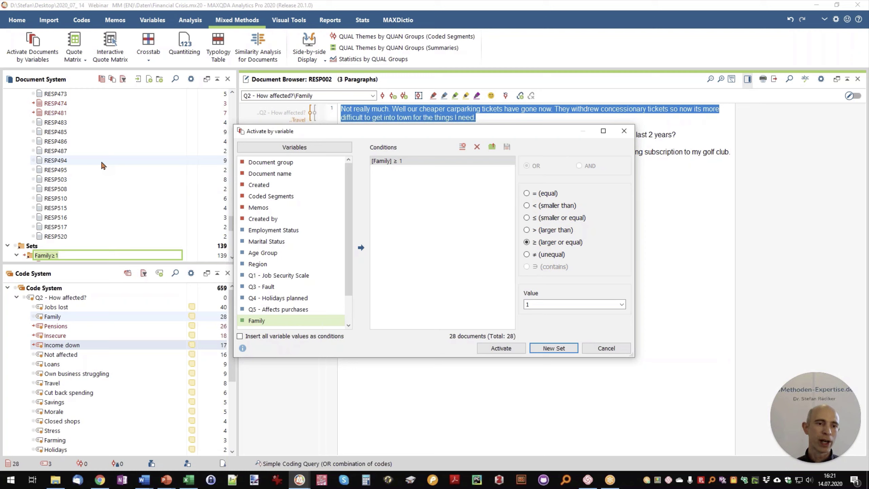
Expand the Family≥1 set to review its member documents and collapse it again.
click(16, 254)
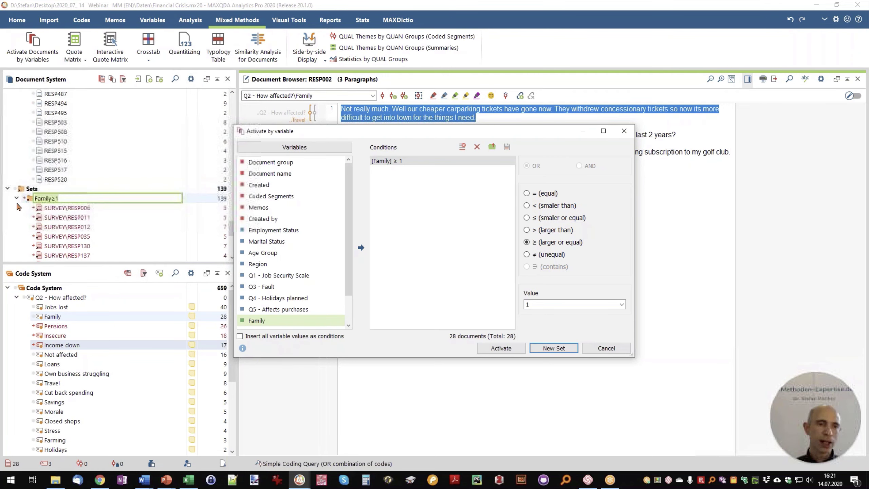
click(17, 198)
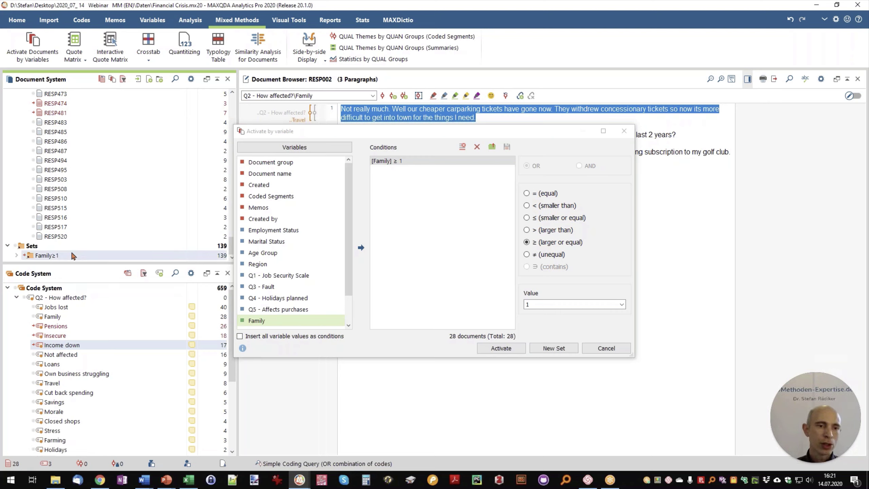
double_click(74, 255)
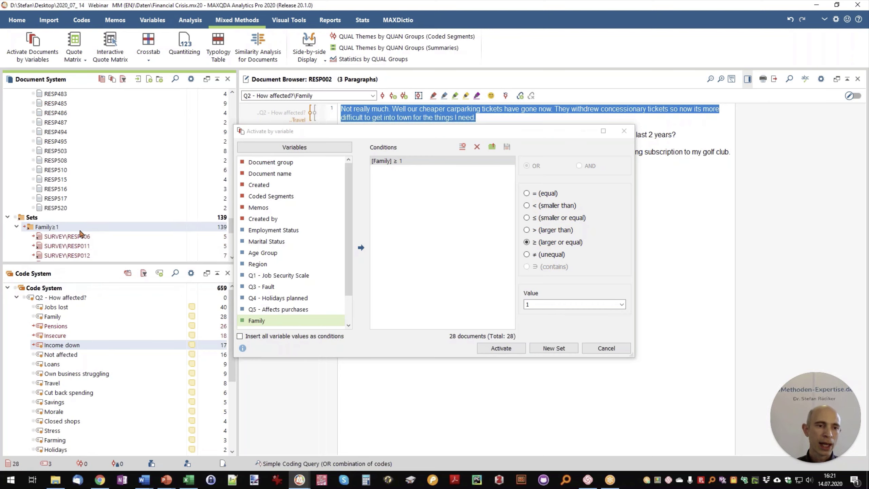
scroll(79, 233, down, 3)
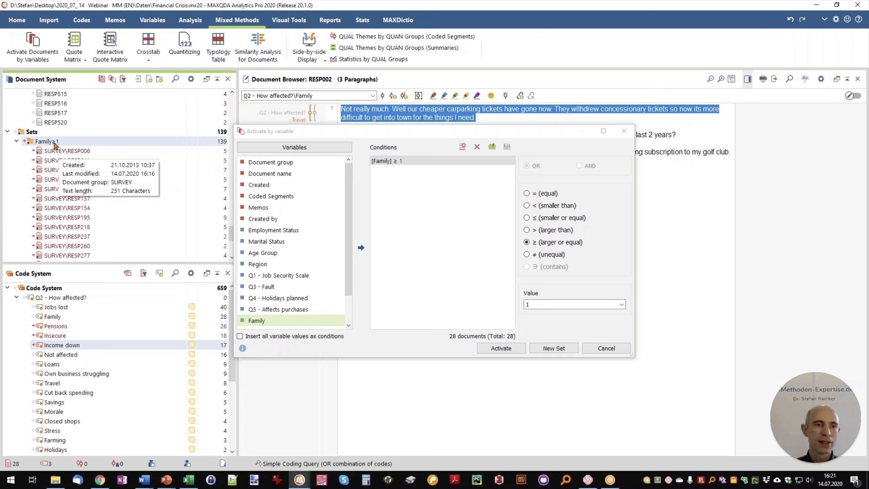
click(16, 141)
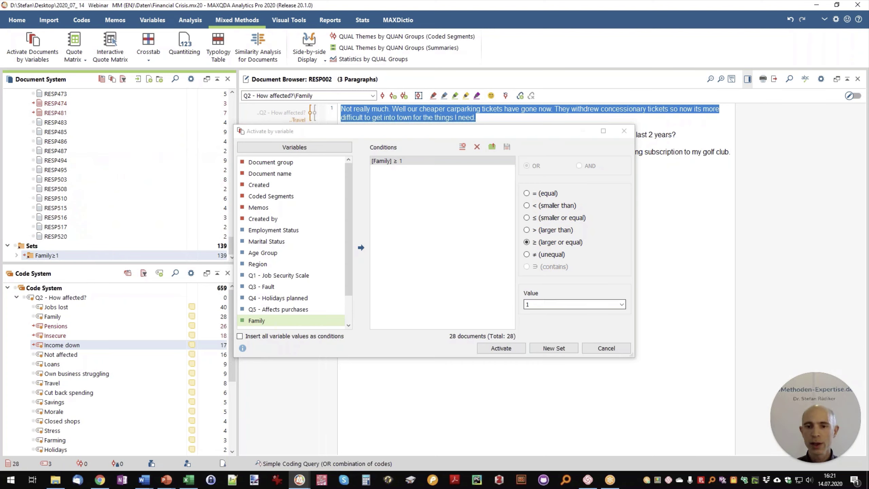
Change the activation condition to Family = 0, create a new document set from it and collapse that set.
click(621, 305)
click(621, 305)
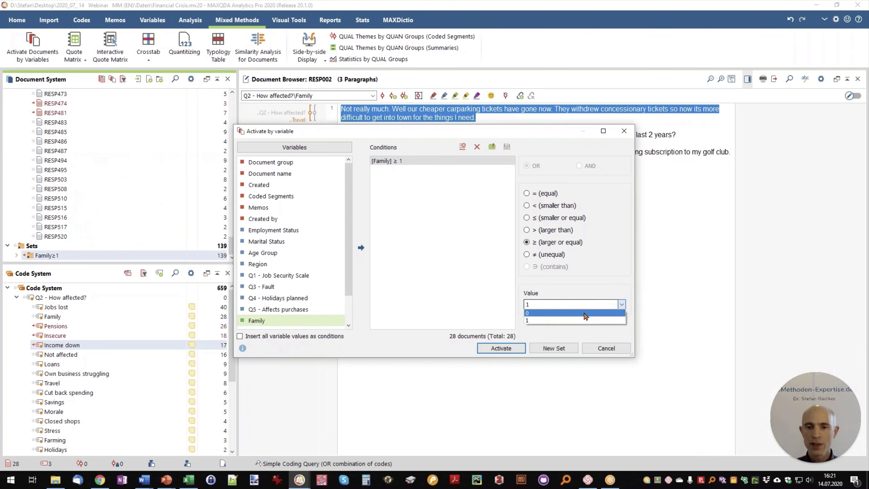
click(585, 313)
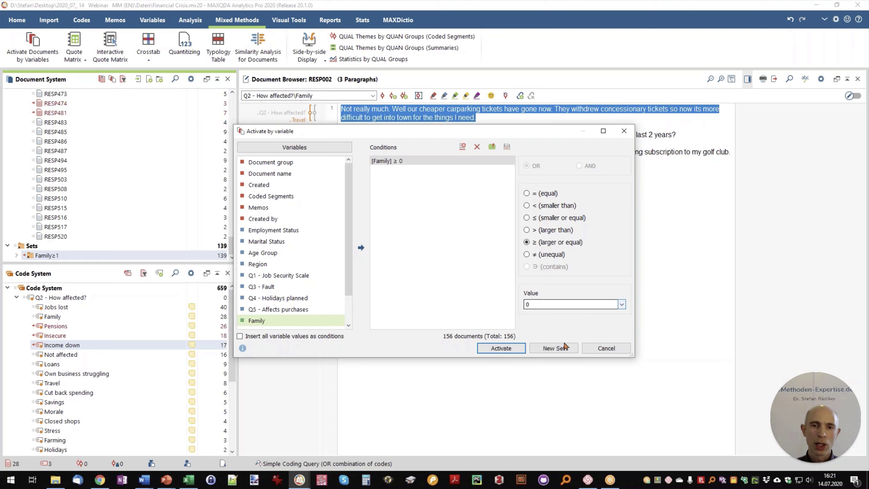
click(535, 194)
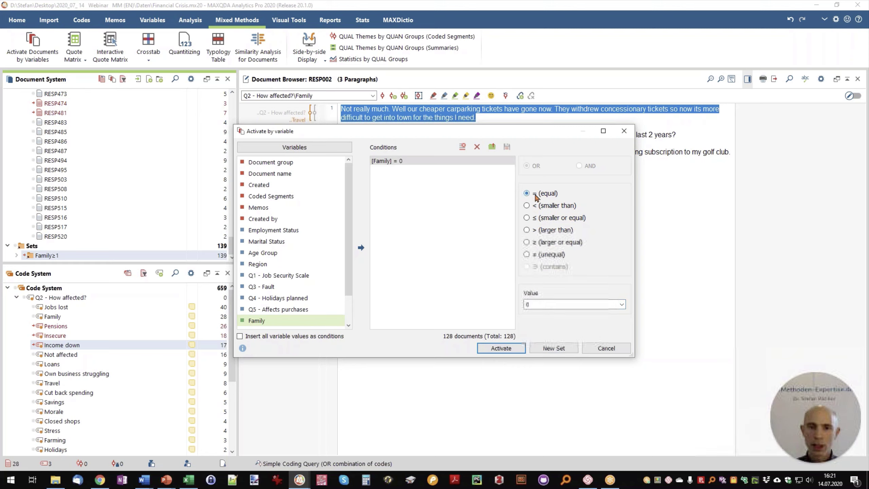
click(556, 349)
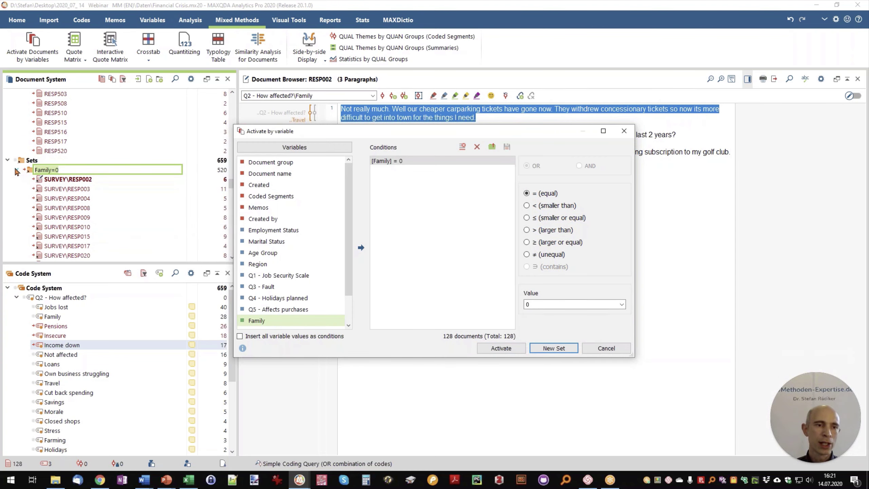
click(16, 170)
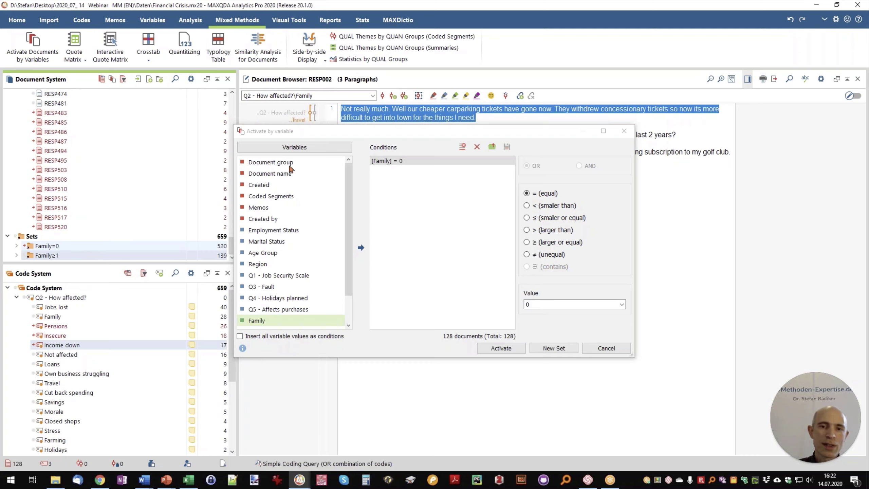
Add a second activation condition for Region equal to urban and link it to the Family condition with AND.
click(325, 133)
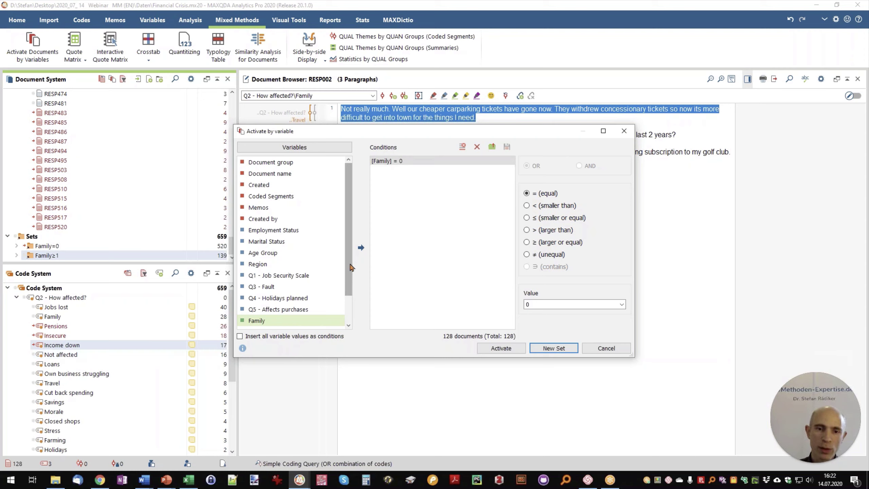
scroll(352, 262, down, 1)
click(399, 163)
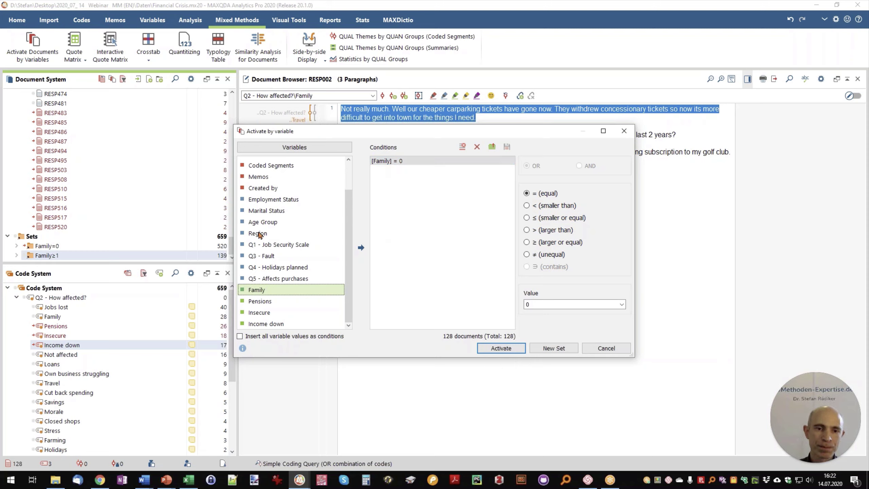
click(259, 233)
double_click(259, 233)
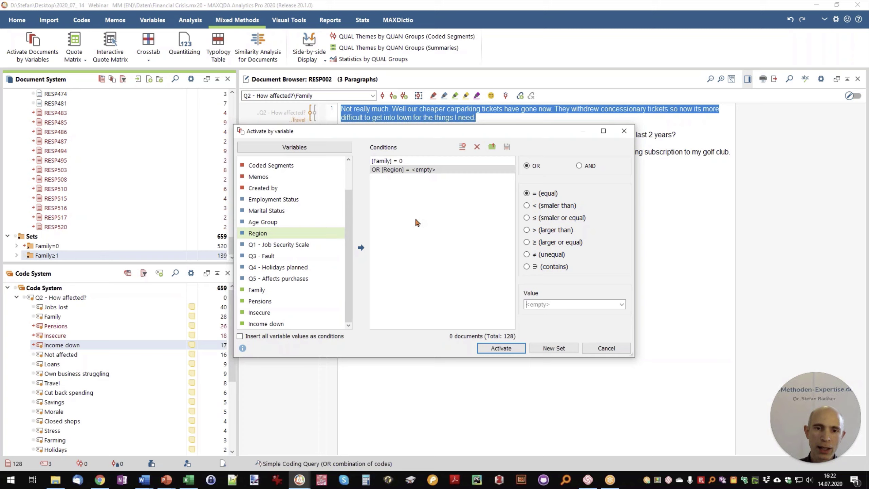
click(621, 304)
click(551, 321)
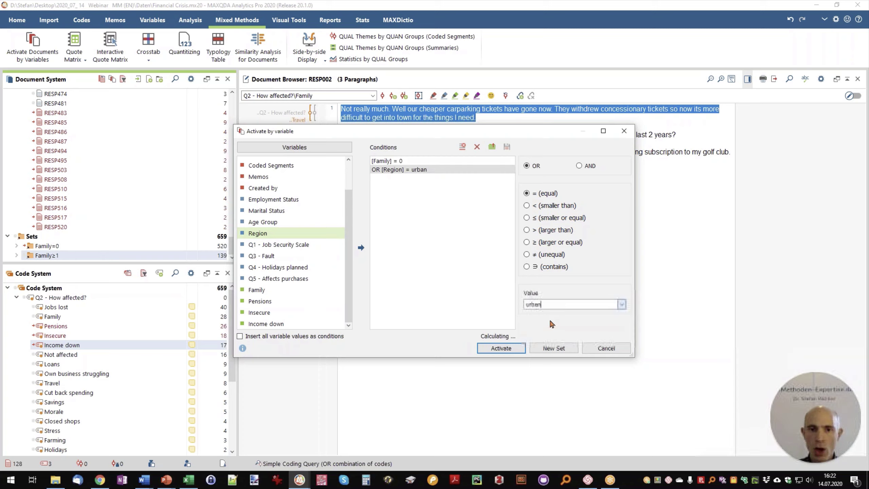
click(579, 166)
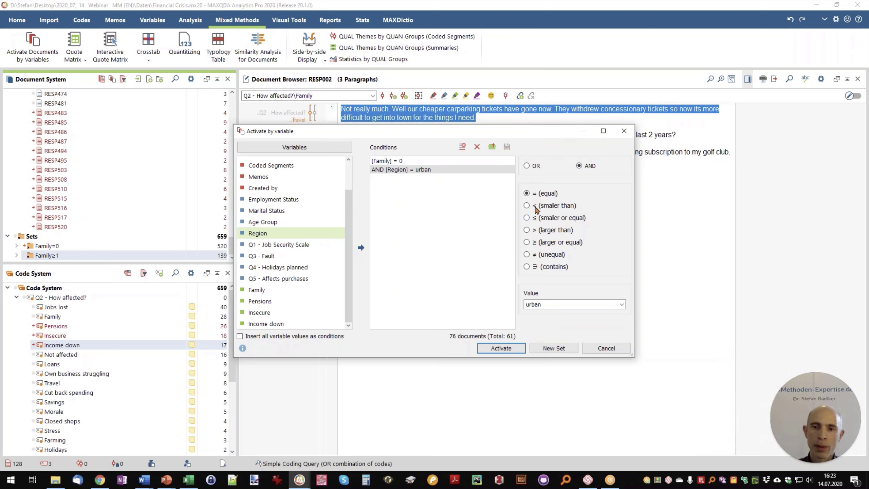
Set the Family condition's value to 1, create a new set from the combined conditions, and review its member documents before collapsing it.
click(445, 160)
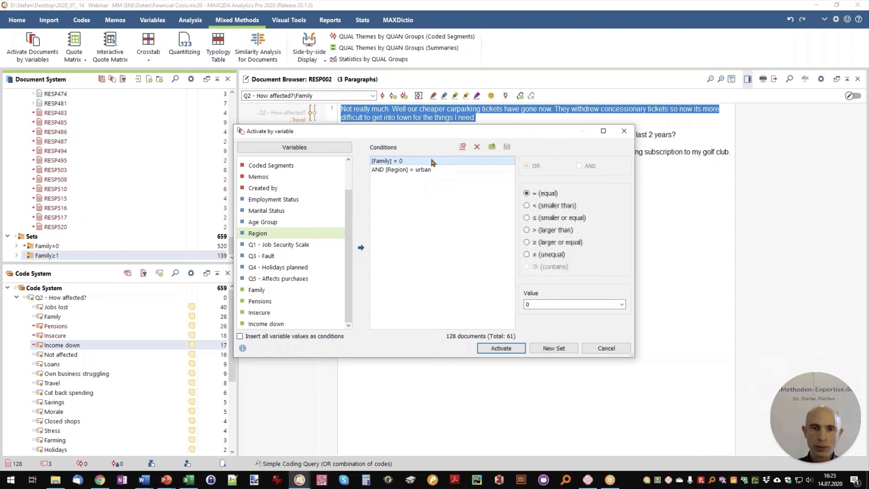
click(622, 304)
click(561, 322)
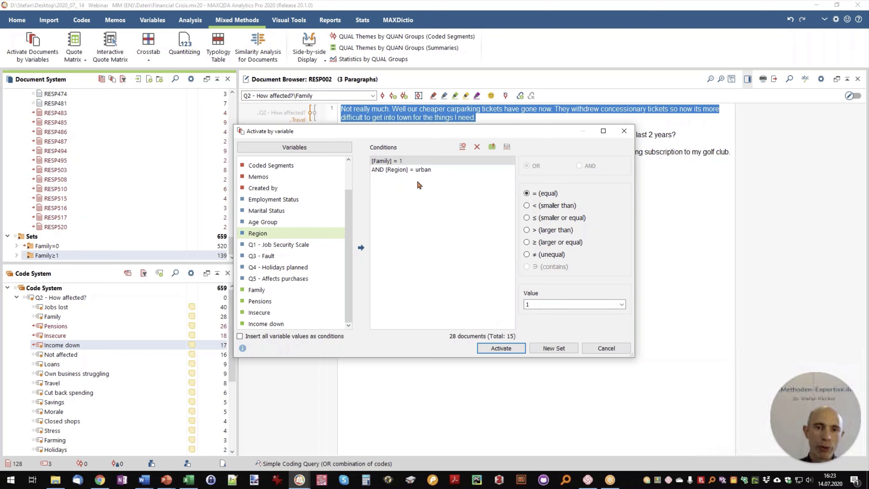
click(557, 347)
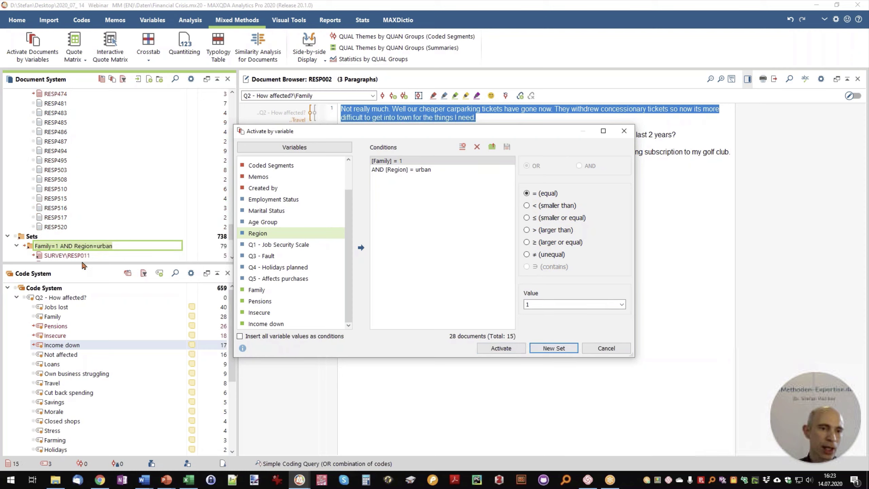
scroll(36, 245, down, 2)
scroll(36, 245, down, 1)
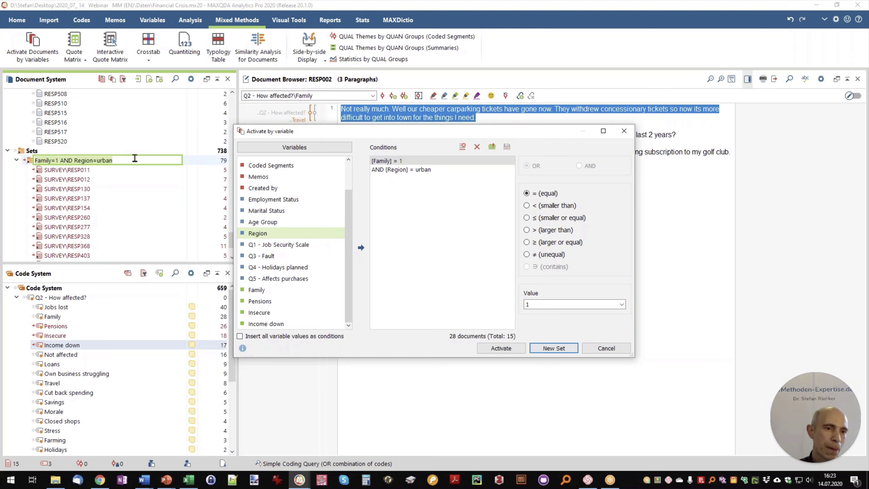
click(17, 160)
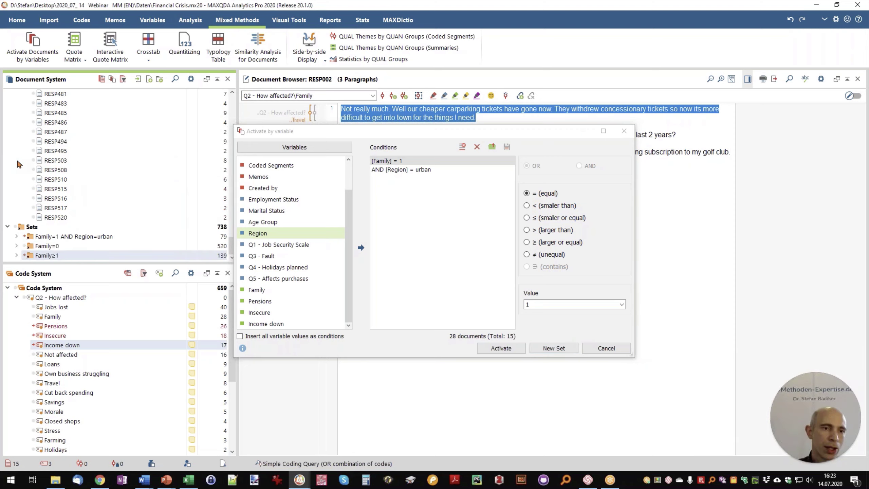
Reset all document activations, close the condition dialog, and activate only the Family≥1 set, expanding it to show its member documents.
click(102, 80)
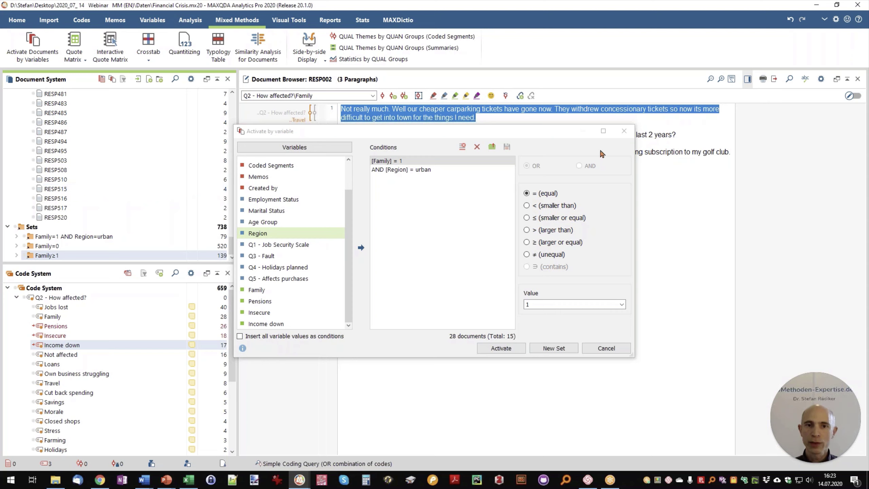
click(624, 131)
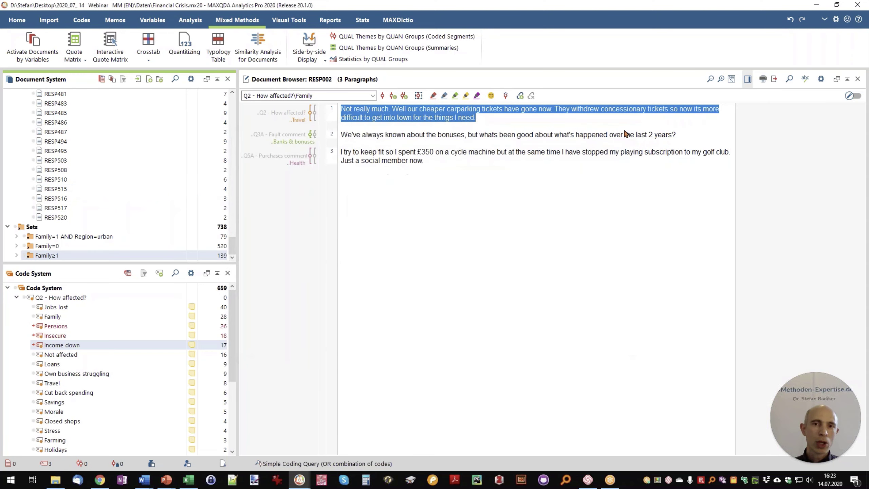
click(25, 258)
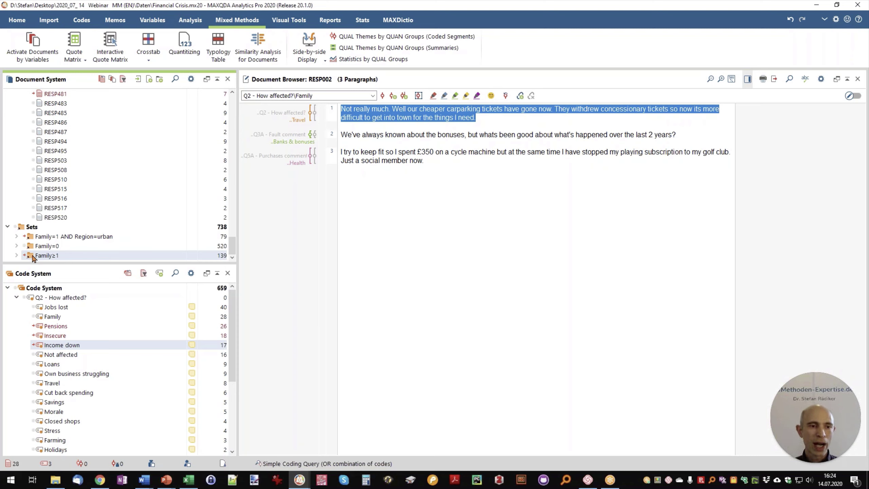
click(17, 255)
scroll(101, 230, down, 5)
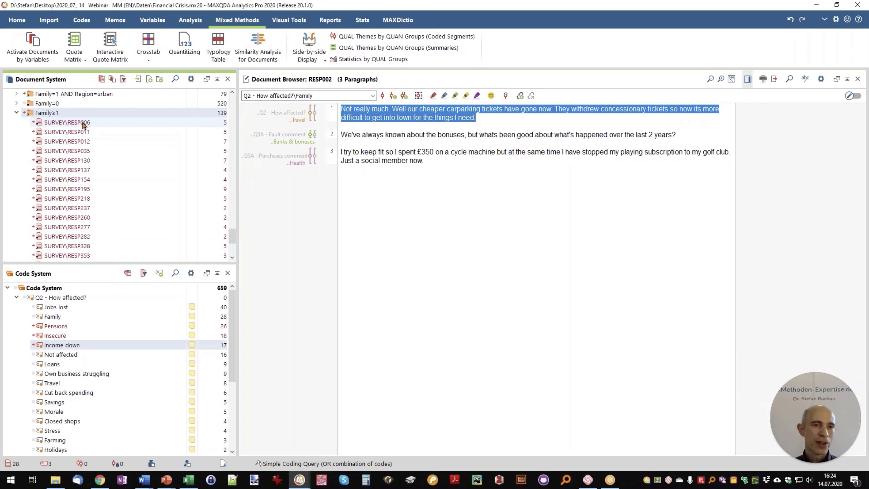
mouse_move(83, 124)
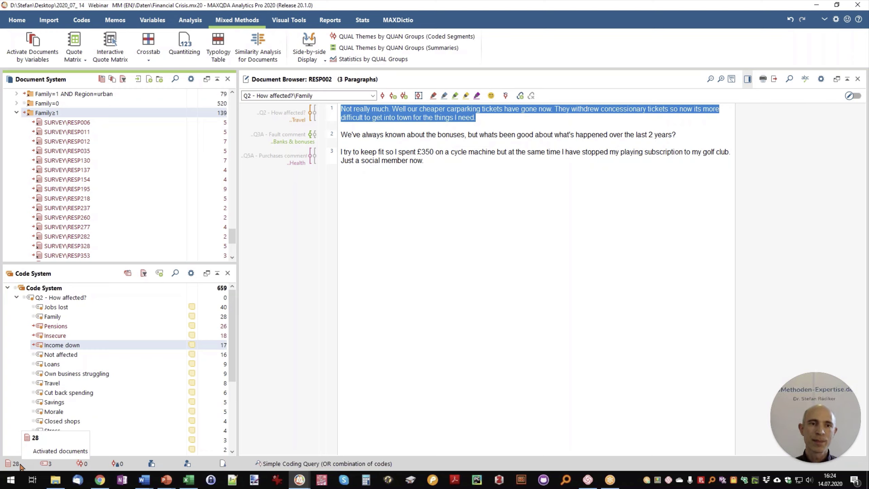
Generate Document Variable Statistics for the activated documents with Employment Status, Marital Status, Age Group, Region and Q1 - Job Security Scale.
click(153, 21)
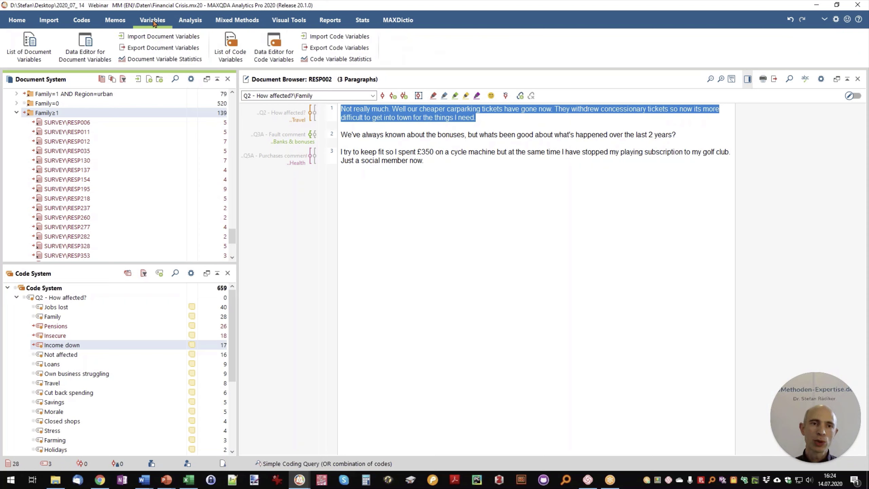
click(164, 60)
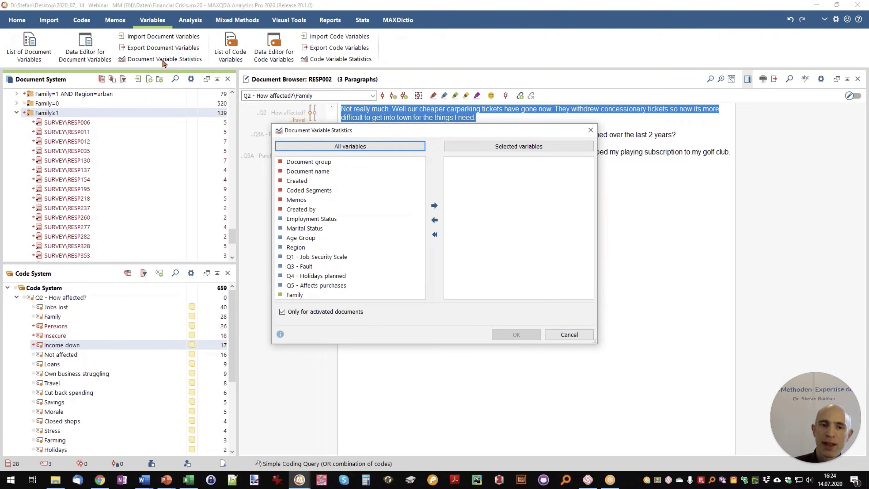
double_click(328, 219)
click(321, 219)
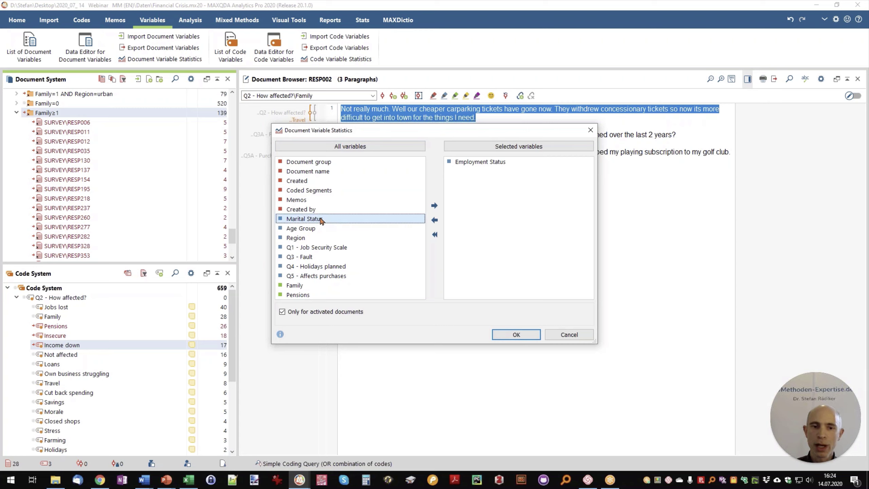
double_click(321, 219)
double_click(321, 219)
click(321, 219)
double_click(320, 218)
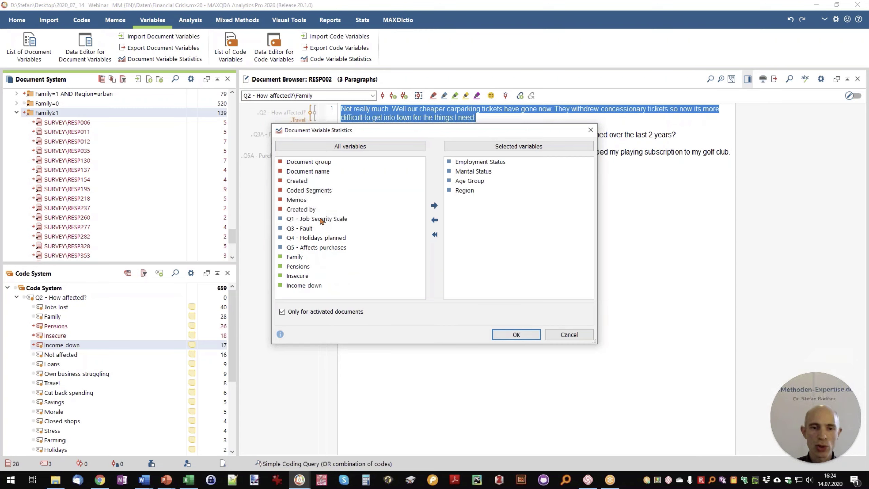
double_click(321, 219)
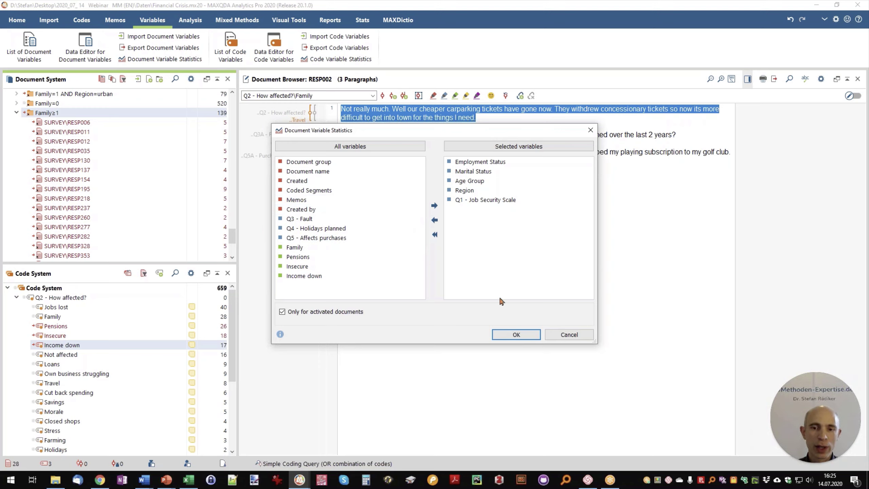
click(517, 334)
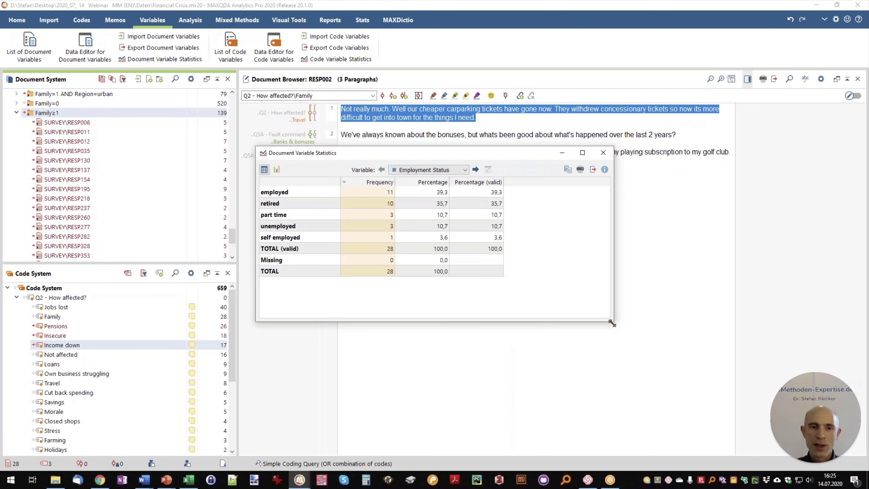
Display the Employment Status statistics as a vertical bar chart with absolute frequencies instead of percentages and enlarge the results window.
drag(612, 323, 611, 319)
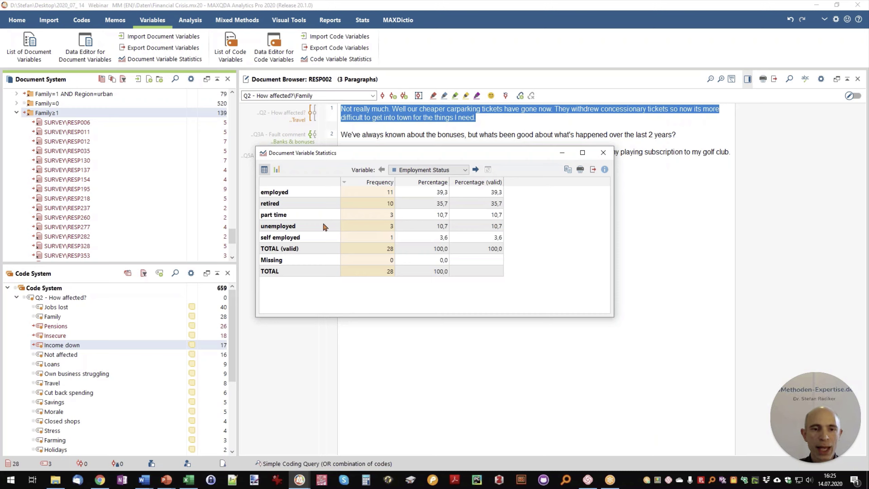
click(277, 170)
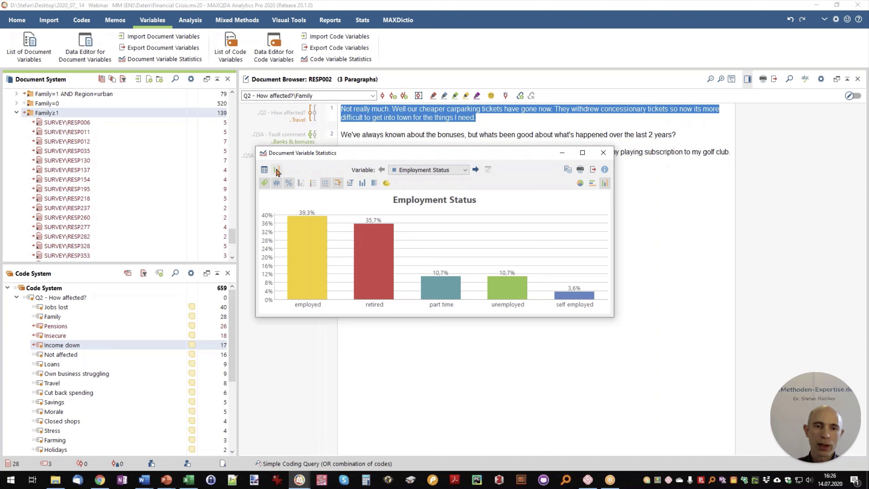
click(290, 183)
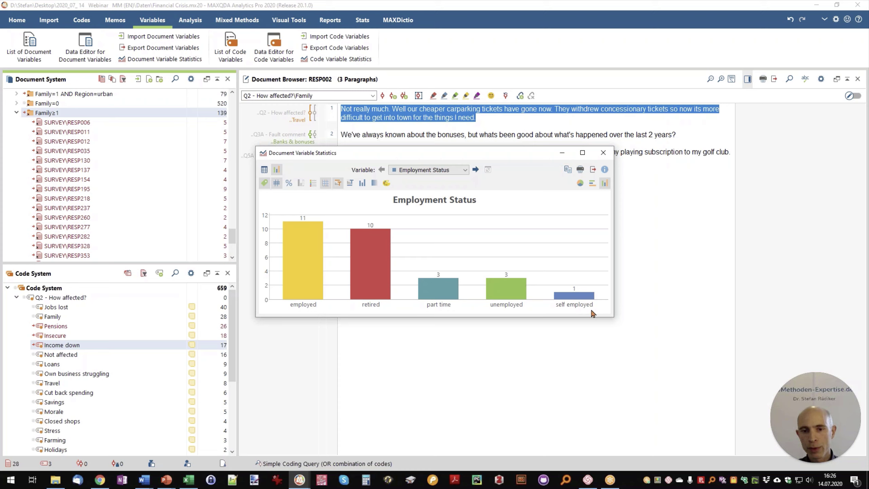
drag(614, 318, 644, 369)
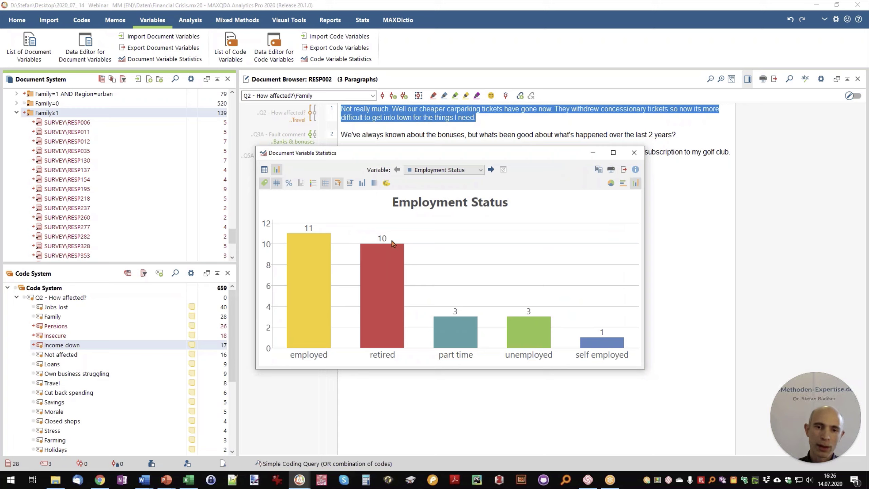
Switch to the Age Group statistics, sort the categories in ascending age order, view them as a bar chart and close the results.
click(491, 170)
click(491, 169)
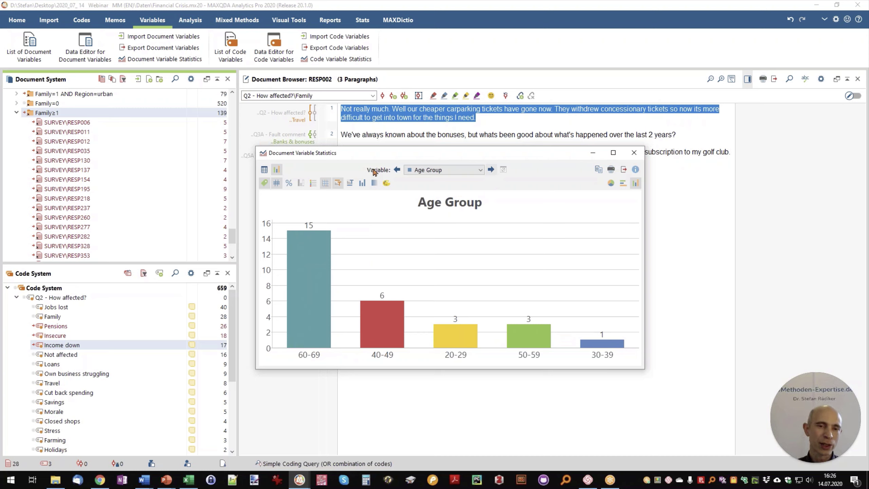
click(264, 170)
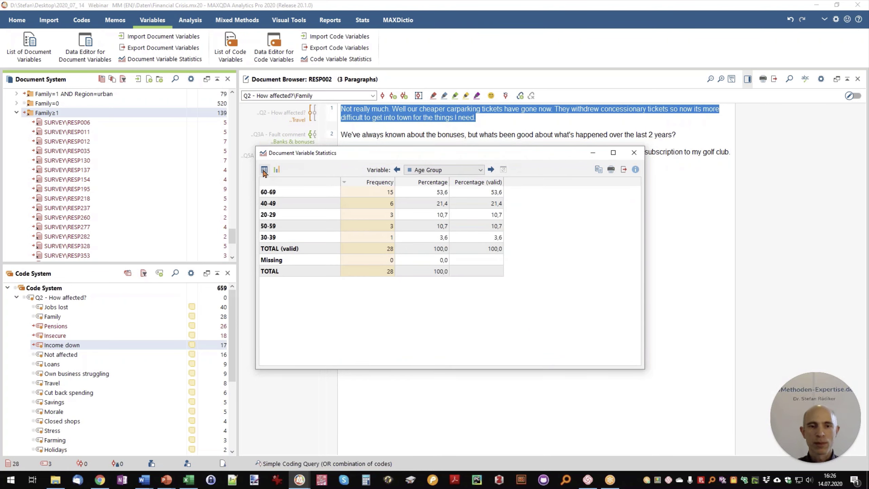
click(283, 182)
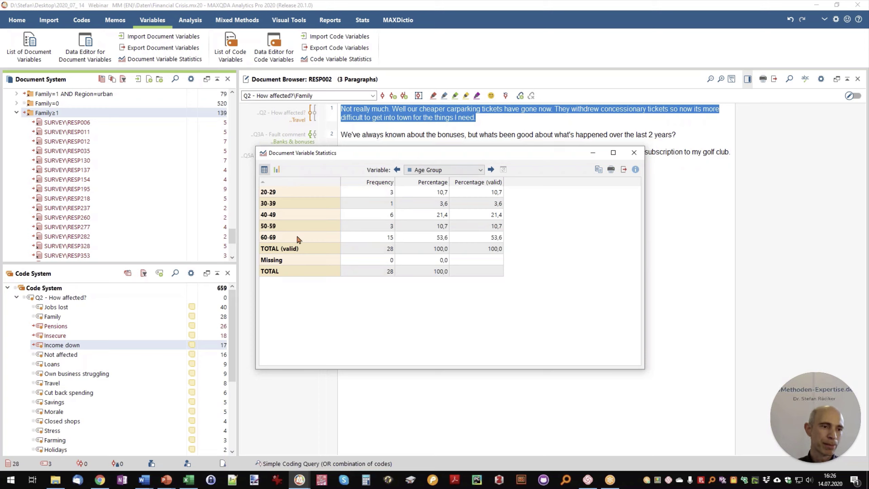
click(277, 170)
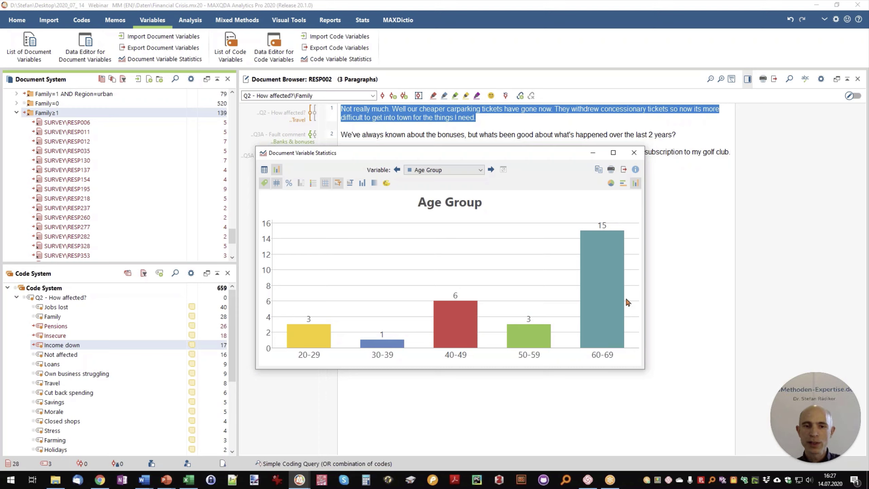
click(633, 154)
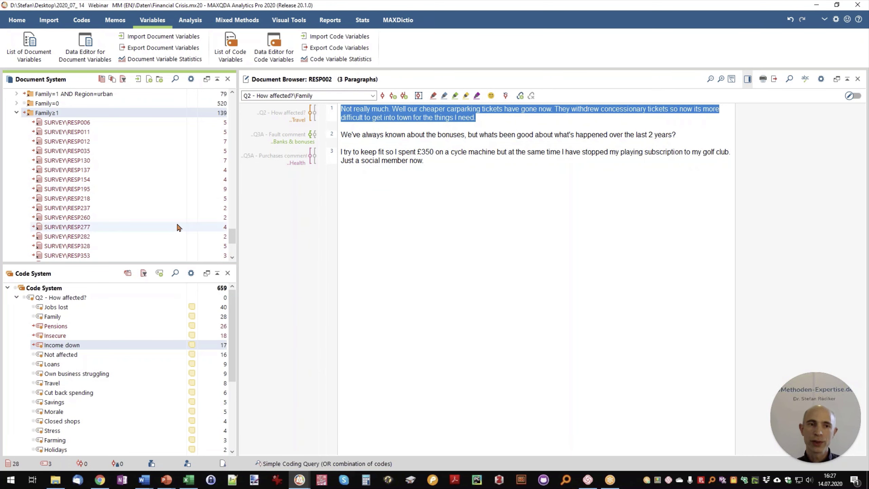
Reset all document activations and activate the Q2 - How affected? code with all its subcodes.
mouse_move(177, 226)
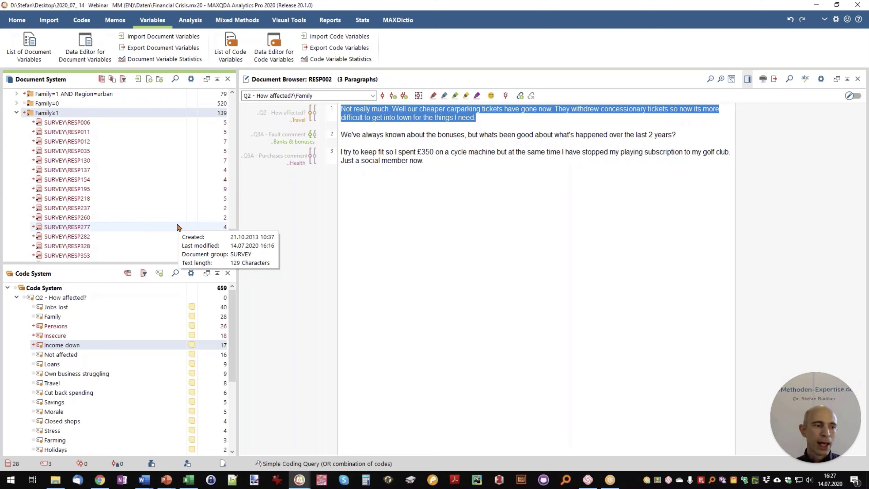
click(235, 24)
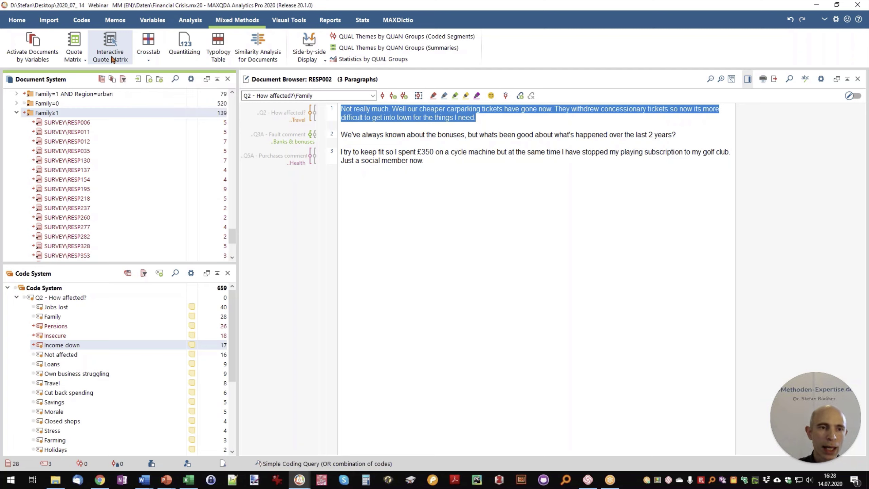
click(102, 81)
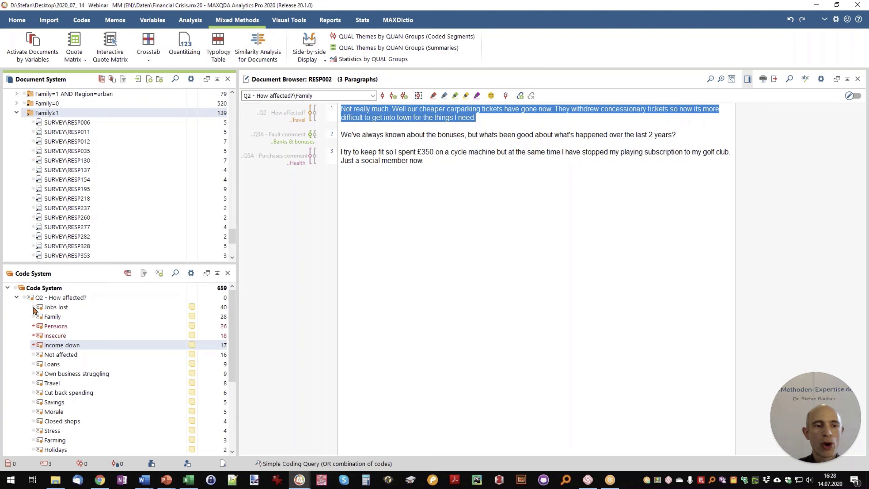
click(26, 297)
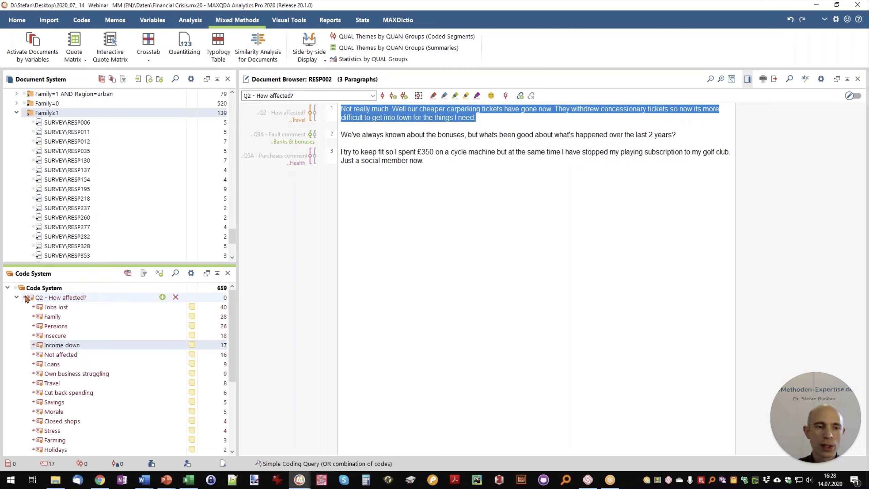
Start an Interactive Quote Matrix, clear its existing column conditions, and insert all Marital Status values as columns: married/partner, single and widowed.
mouse_move(81, 300)
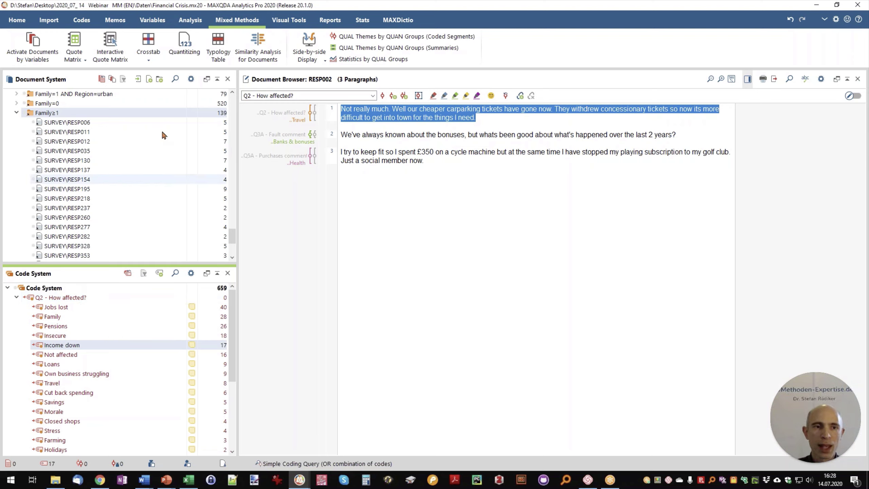
click(110, 45)
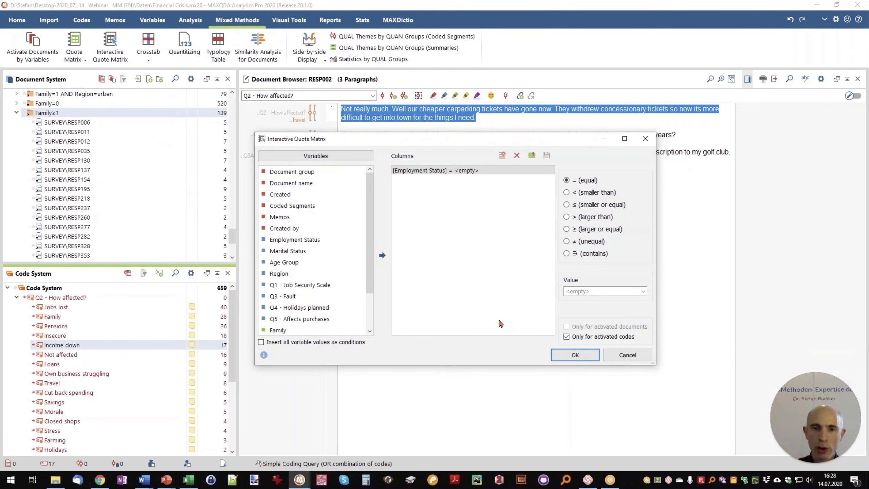
click(517, 155)
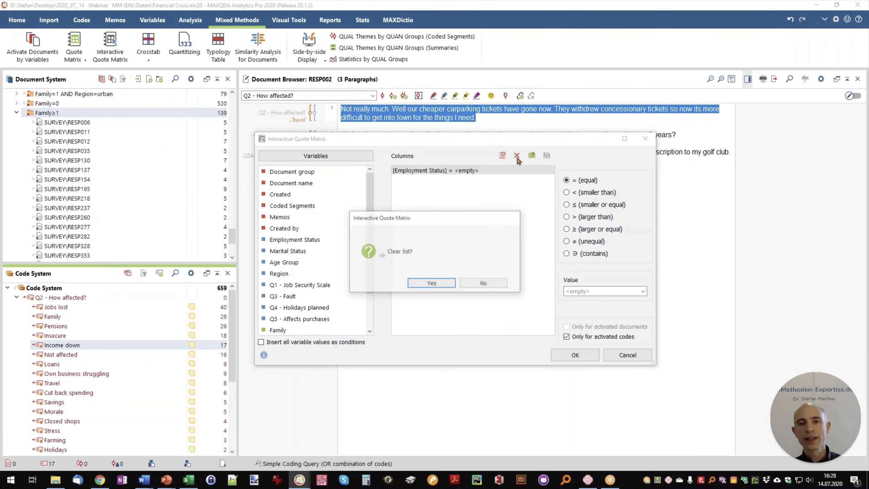
click(442, 286)
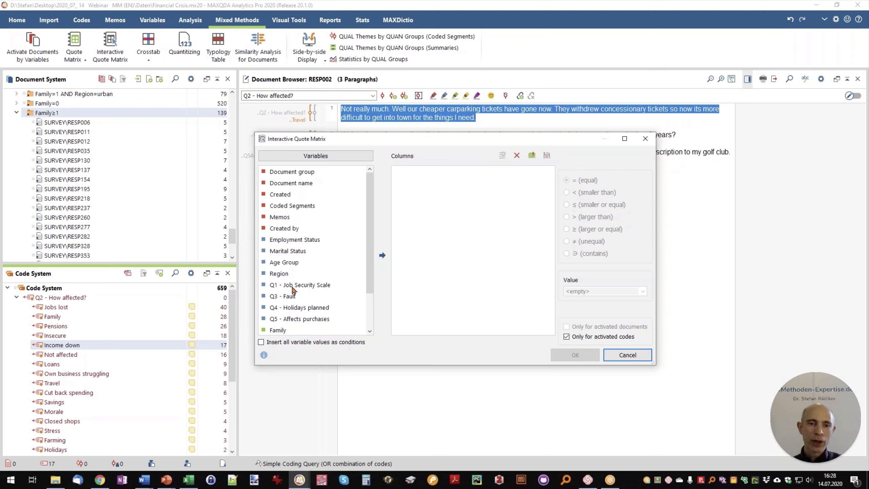
click(297, 342)
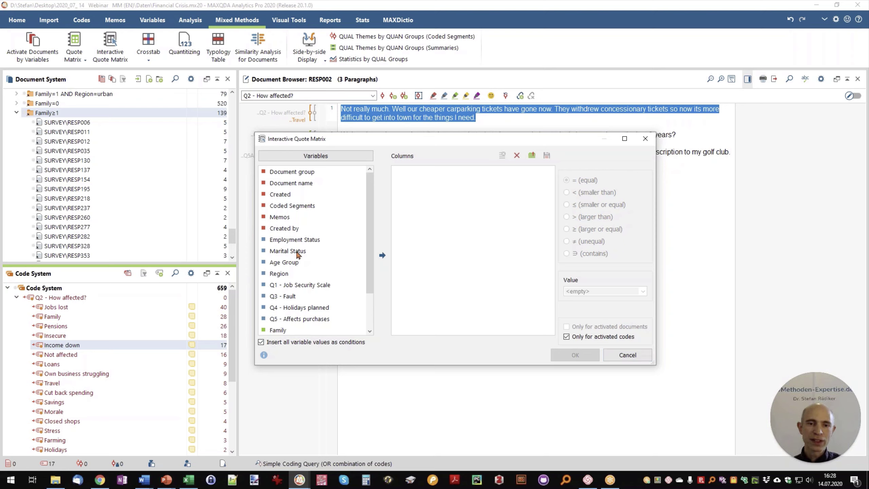
double_click(297, 254)
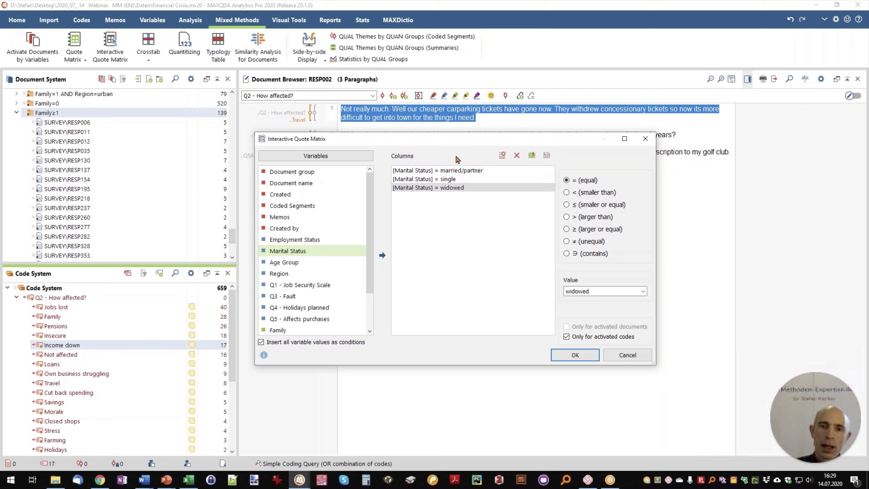
click(454, 172)
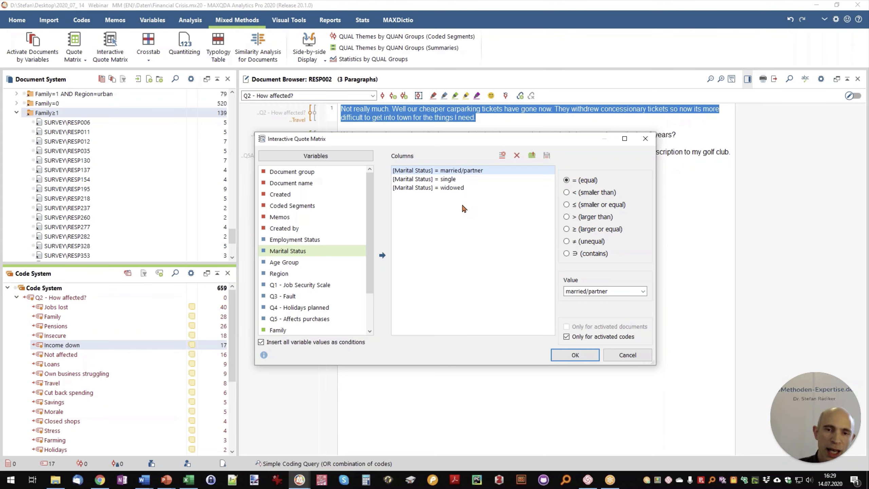
Compare the matrix column settings with the conditions dialog for activating documents by variables, and close that second dialog.
drag(421, 141, 496, 129)
click(33, 55)
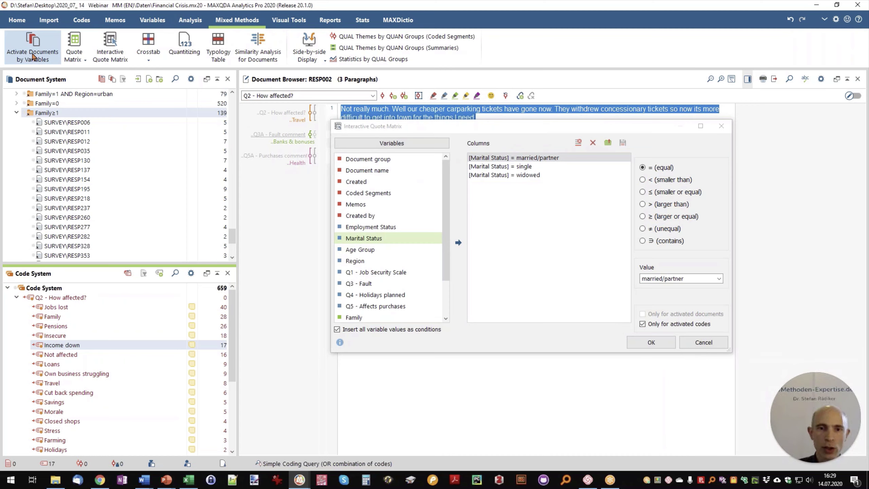
drag(423, 136, 523, 209)
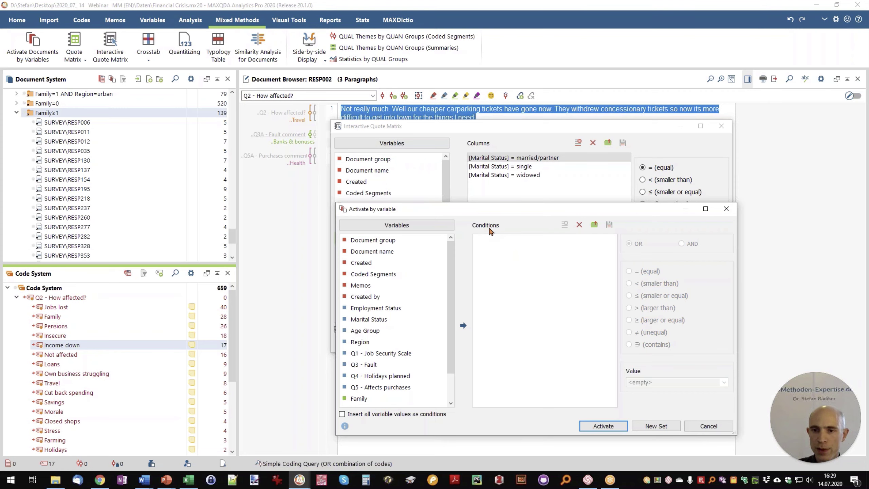
click(727, 209)
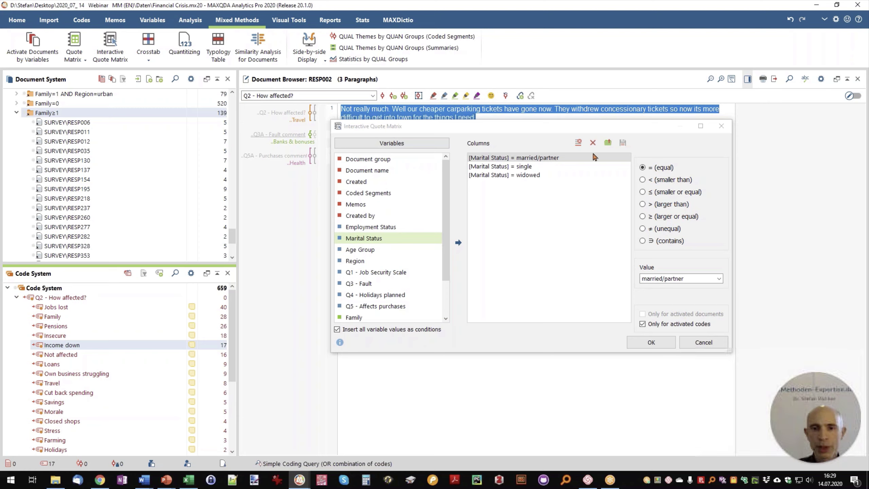
Generate the Interactive Quote Matrix for the three Marital Status columns, restricted to activated codes.
click(516, 159)
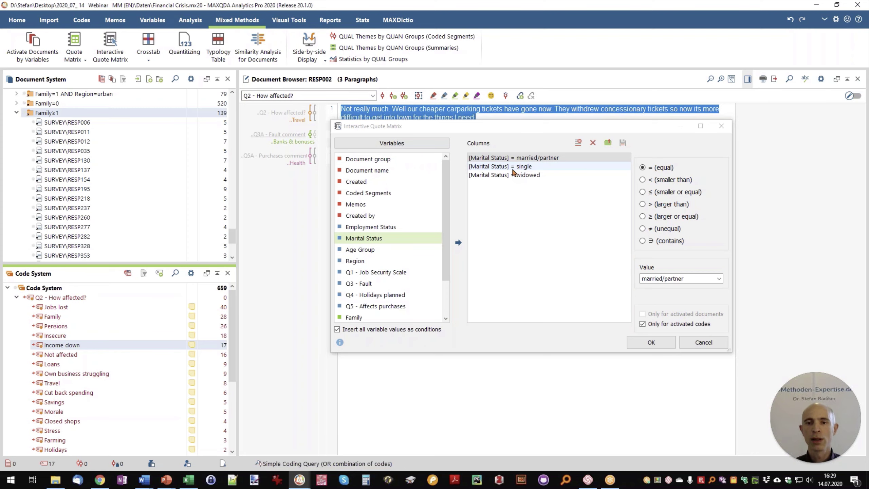
click(522, 128)
drag(522, 128, 486, 144)
click(502, 127)
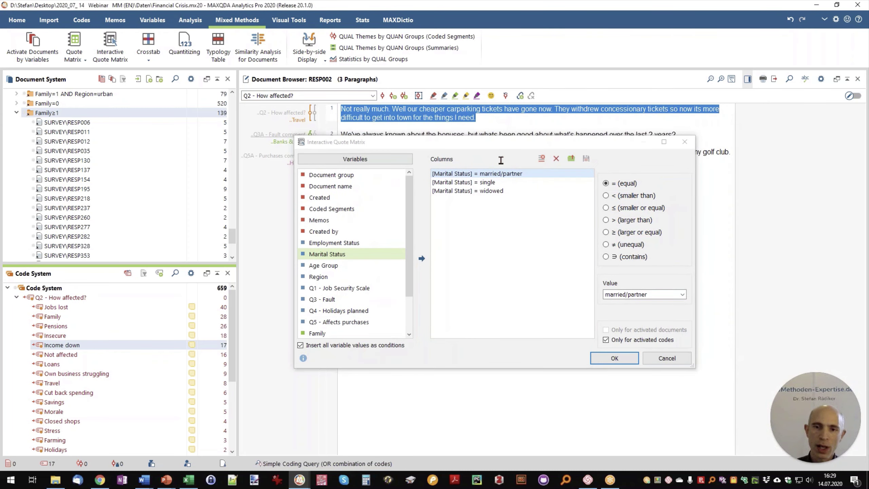
click(621, 358)
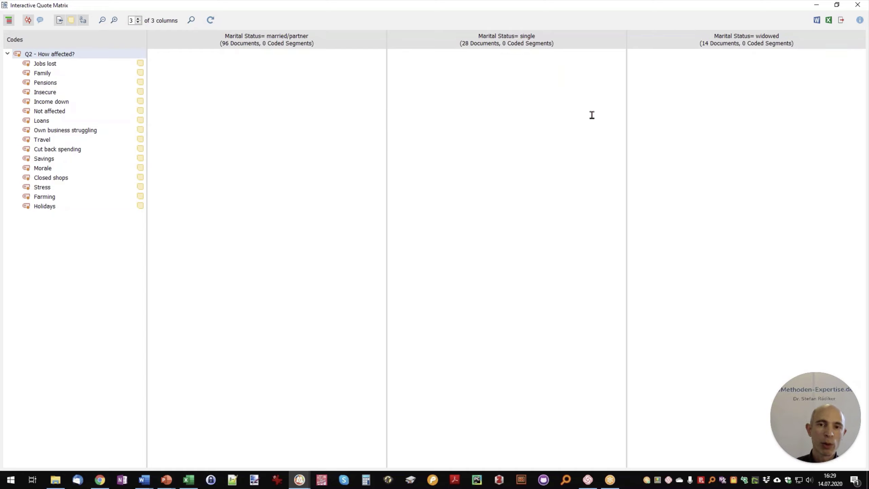
Compare the quotes across the Marital Status groups for the codes Jobs lost, Family, Pensions, Insecure and Income down.
click(59, 66)
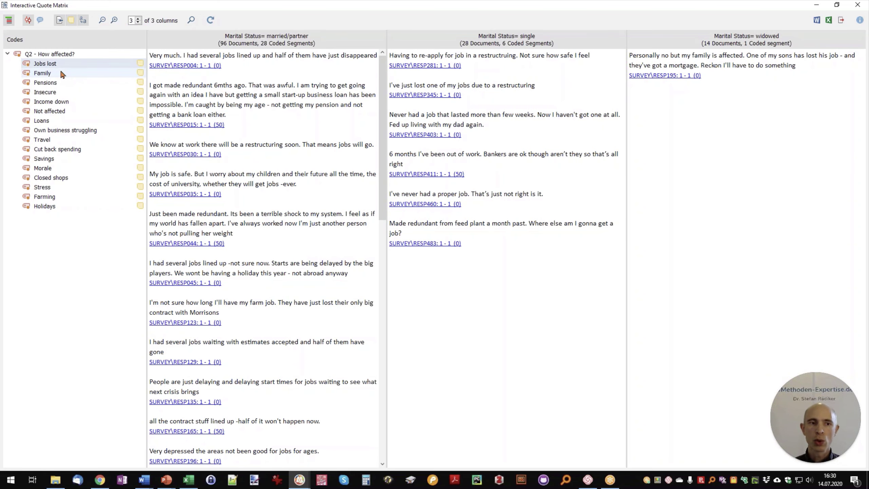
click(61, 73)
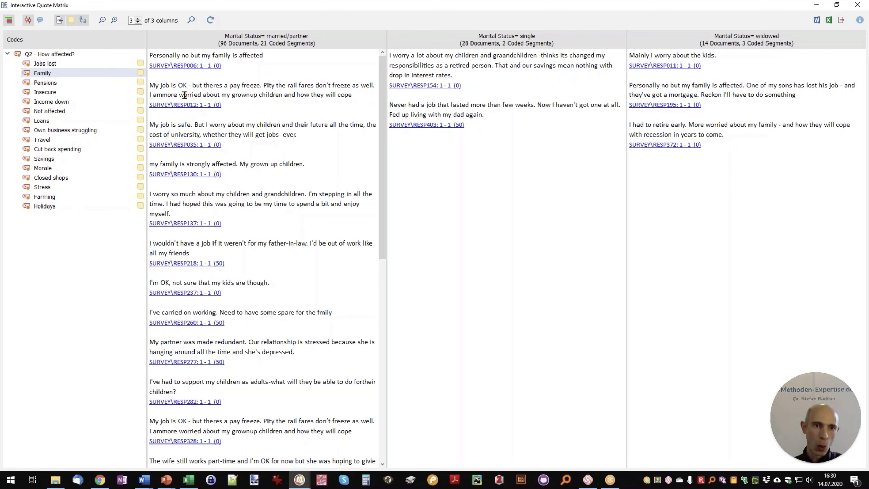
mouse_move(142, 74)
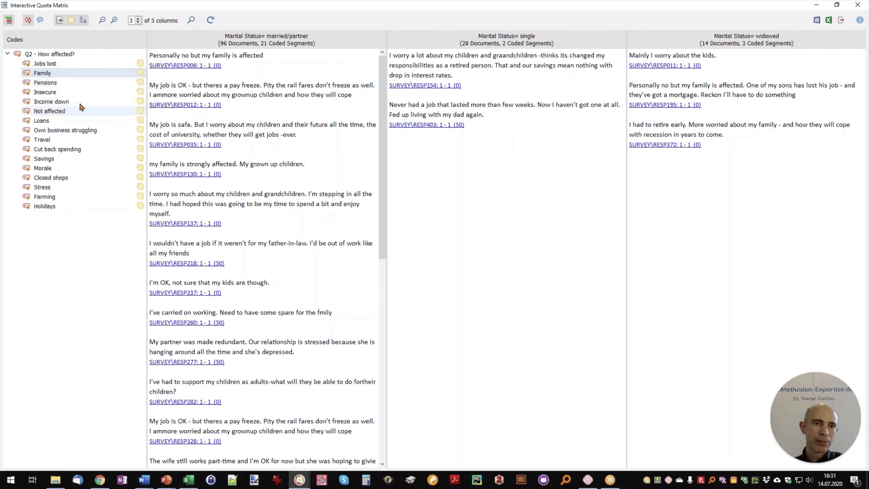
click(51, 83)
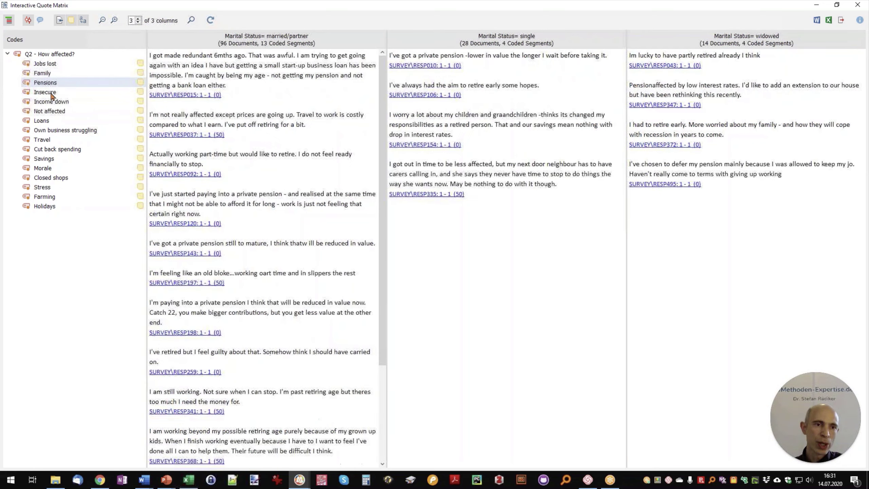
click(50, 93)
click(50, 103)
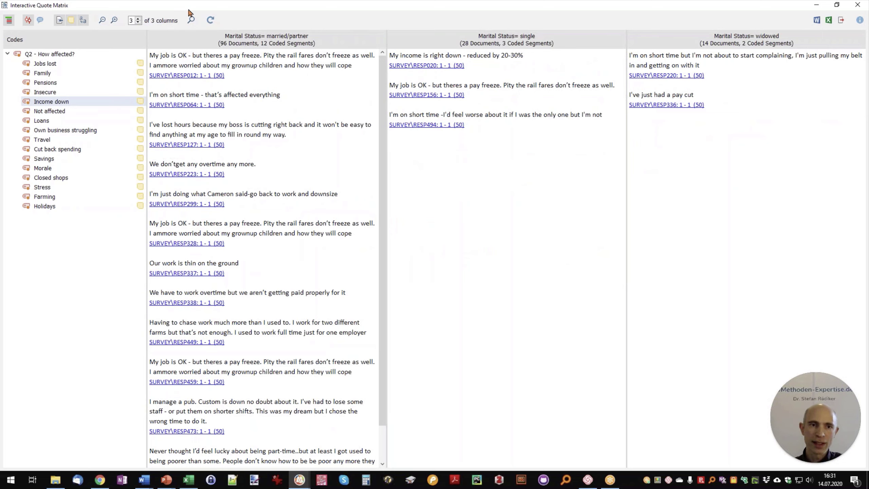
Toggle the segments' source display off and on, and open the RESP012 Income down quote in its source document.
click(61, 20)
click(61, 21)
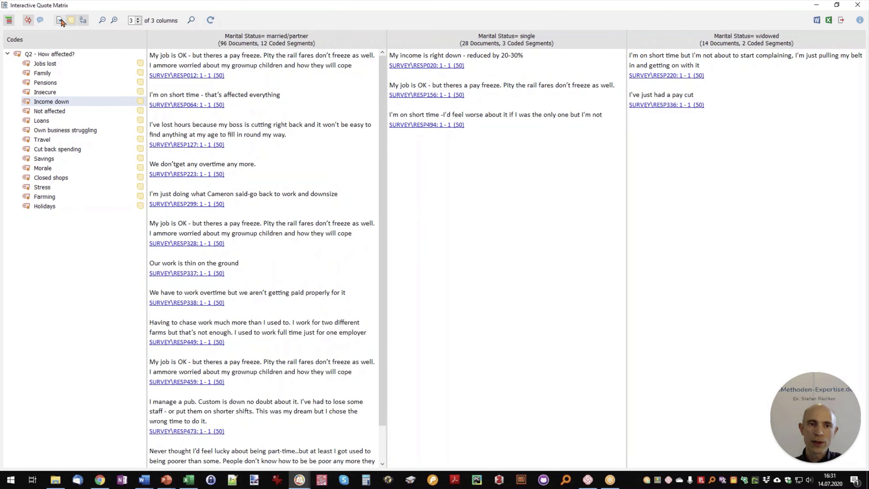
click(191, 76)
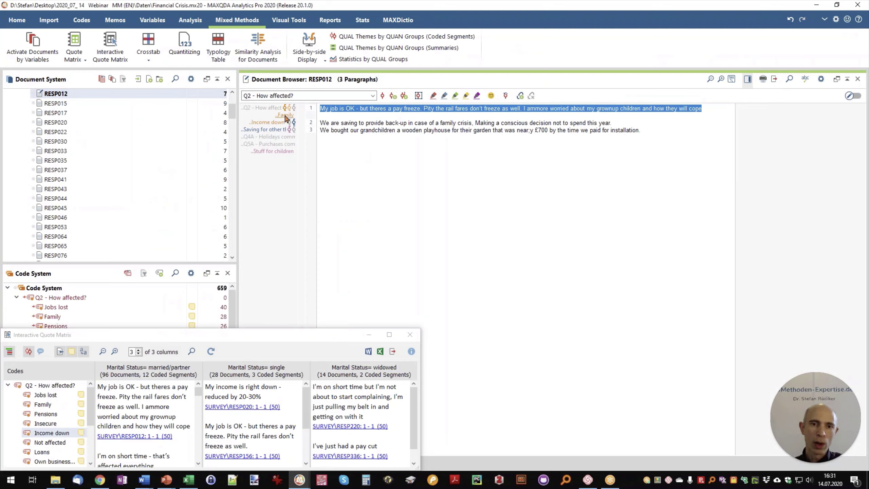
mouse_move(285, 118)
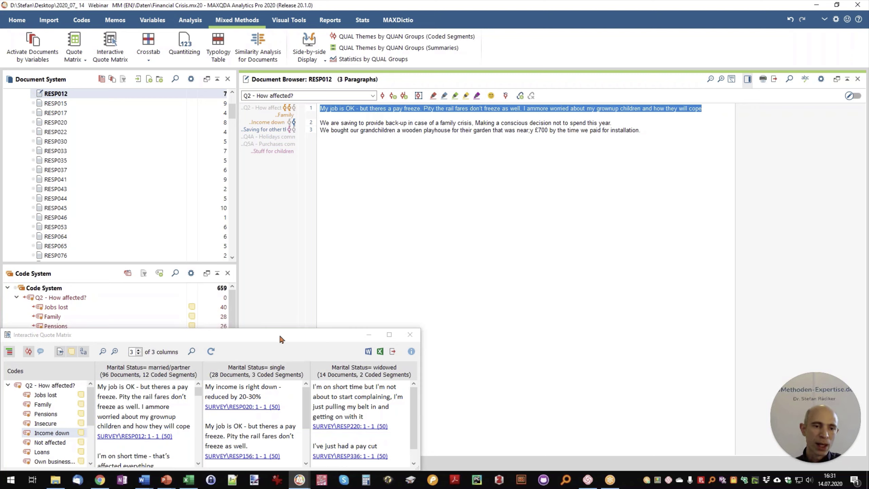
Move the Interactive Quote Matrix as a floating window over the document area, keeping the Code System accessible.
drag(280, 336, 283, 336)
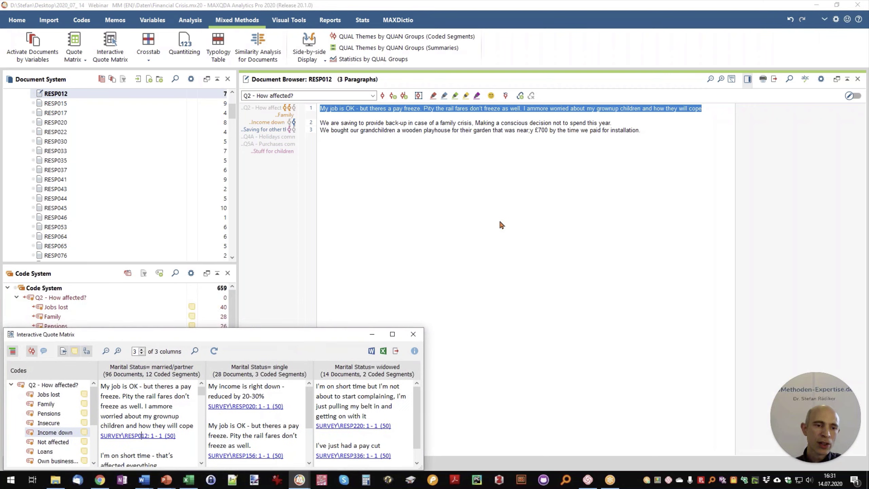
drag(231, 334, 499, 204)
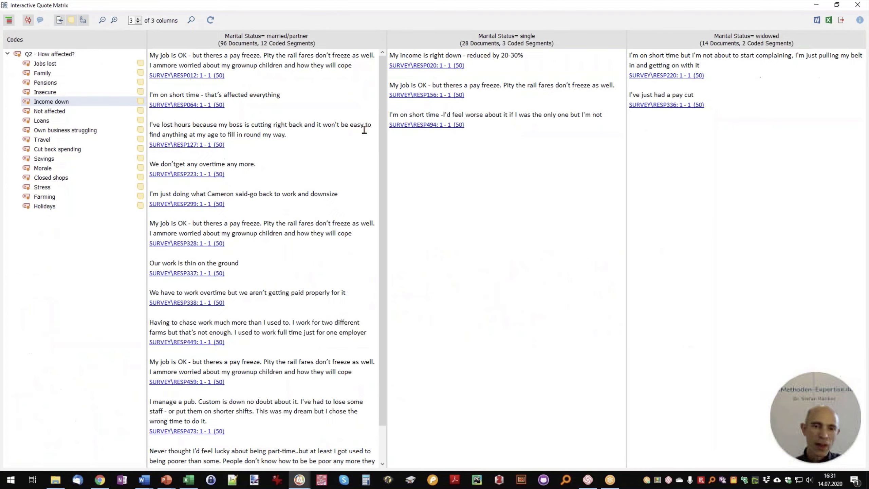
double_click(254, 7)
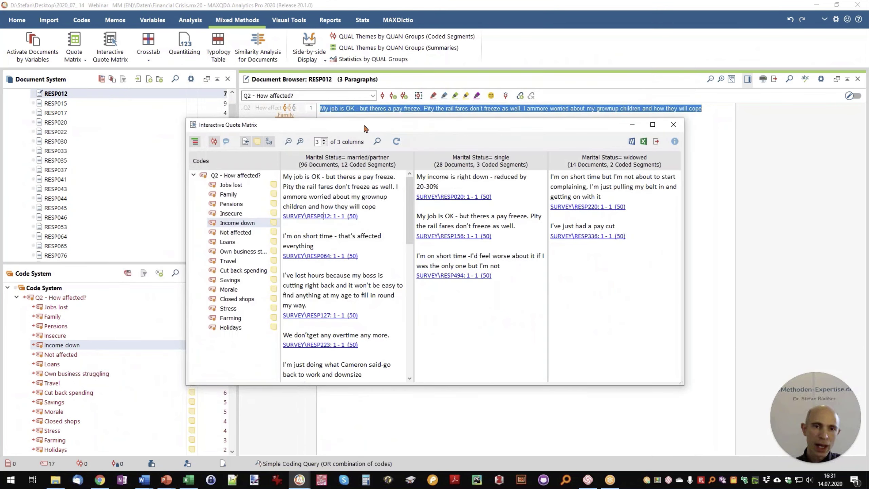
drag(292, 128, 363, 128)
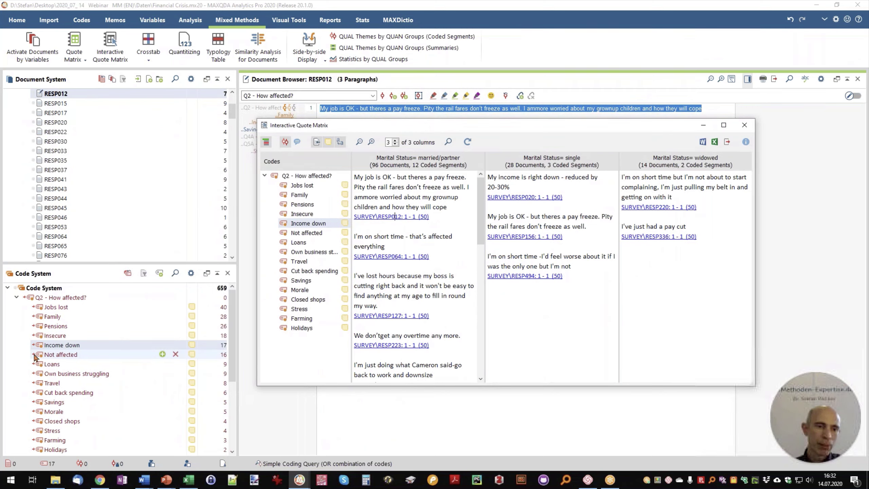
Deactivate the Not affected code to remove it from the matrix's code list, and reactivate it.
click(35, 356)
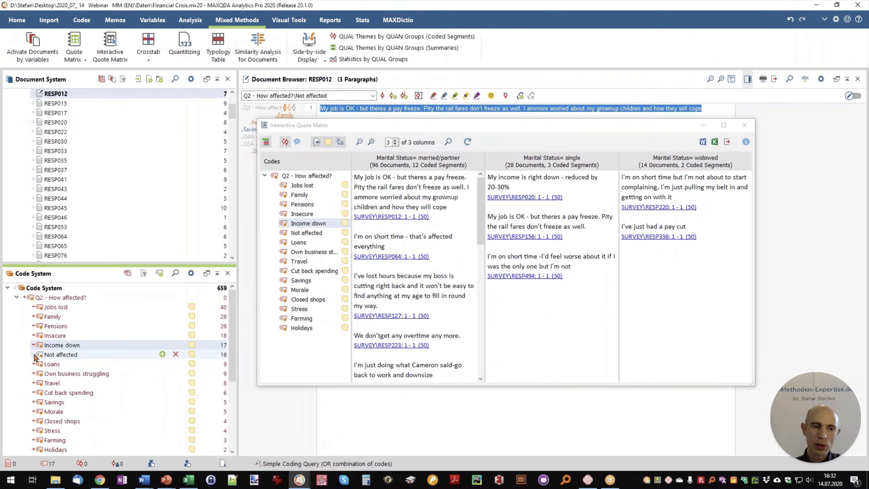
click(43, 356)
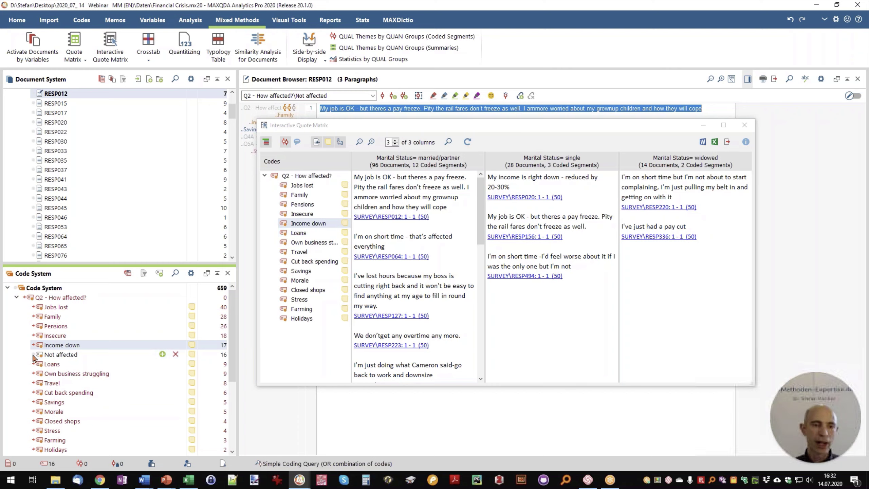
drag(33, 357, 309, 237)
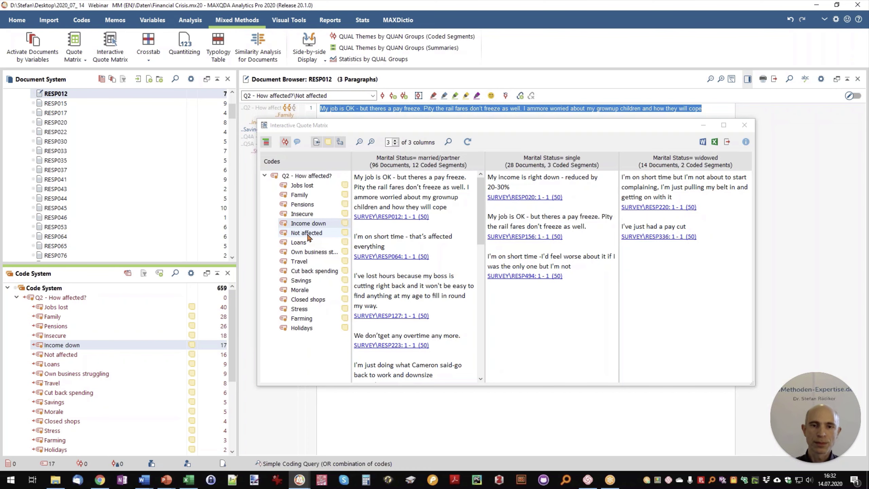
Toggle the Interactive Quote Matrix's search bar on and off, and move the matrix window to reveal the RESP012 document.
click(408, 126)
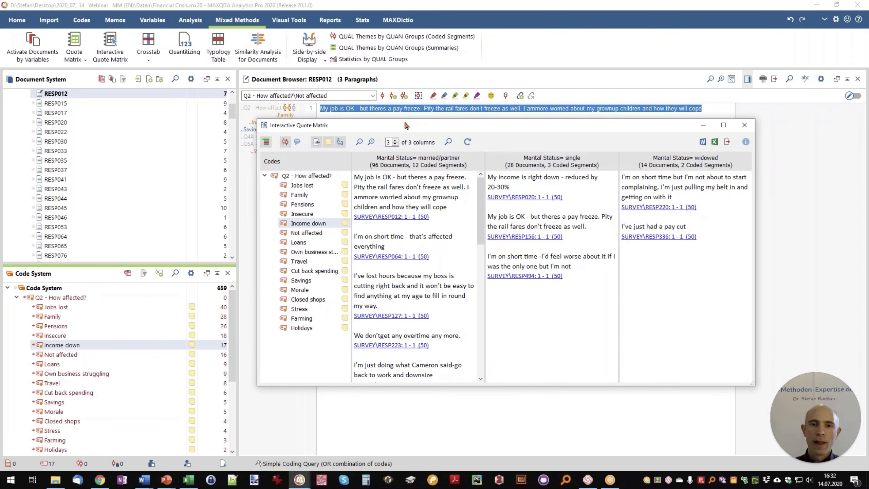
drag(406, 126, 399, 126)
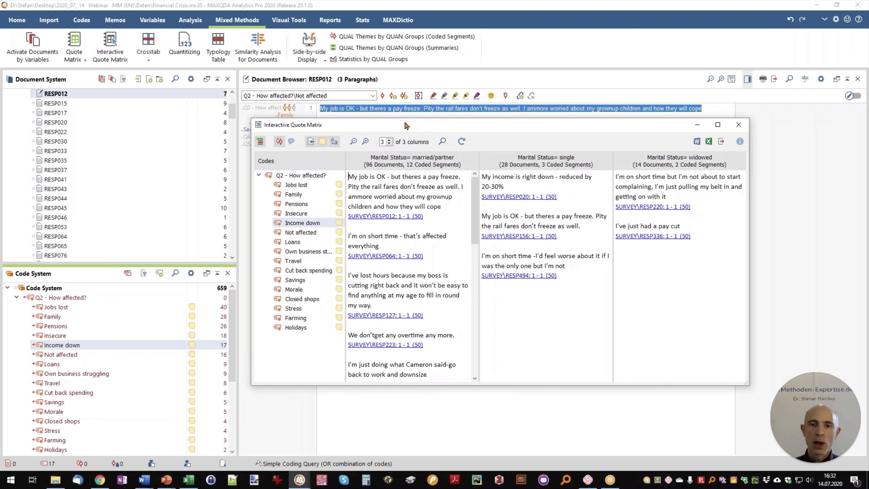
click(442, 142)
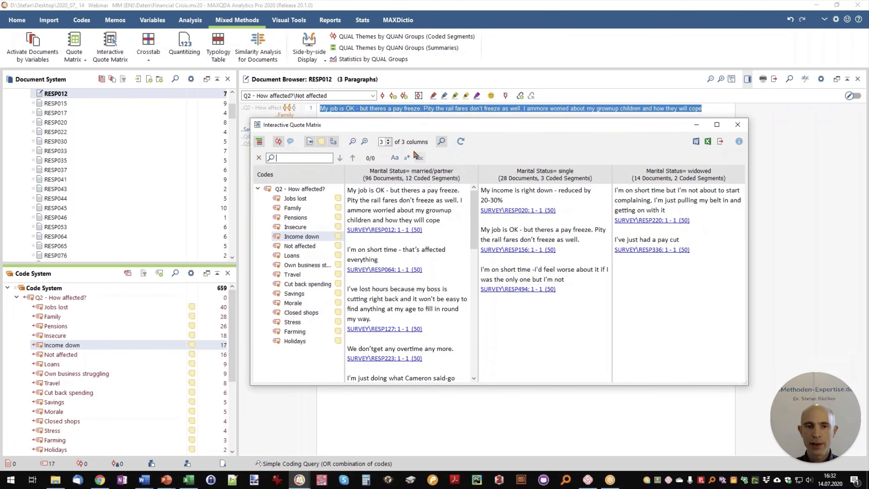
click(442, 142)
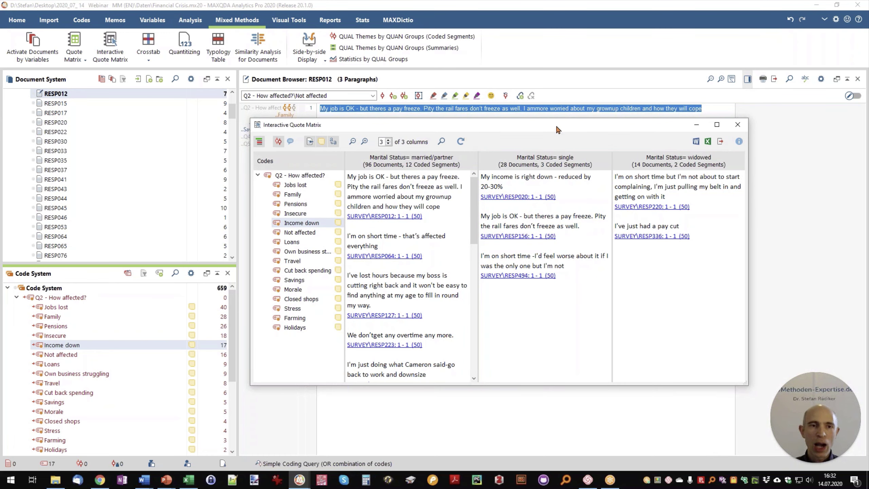
drag(557, 129, 543, 306)
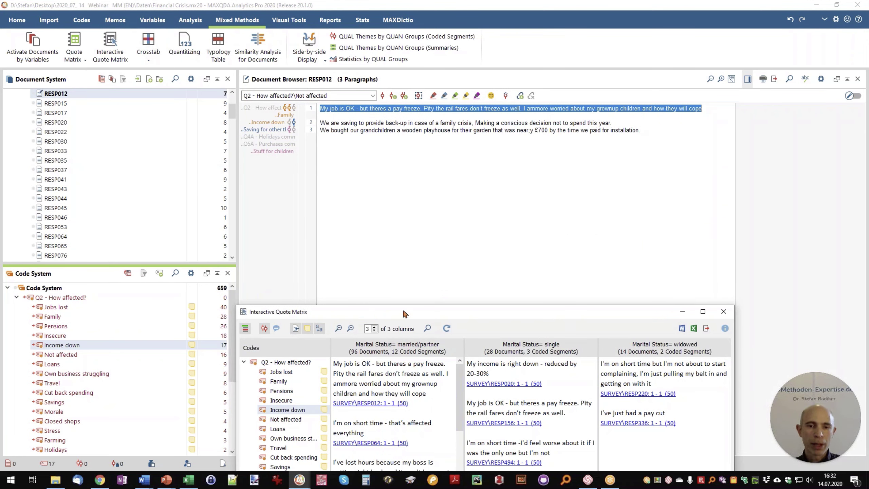
drag(401, 316, 390, 159)
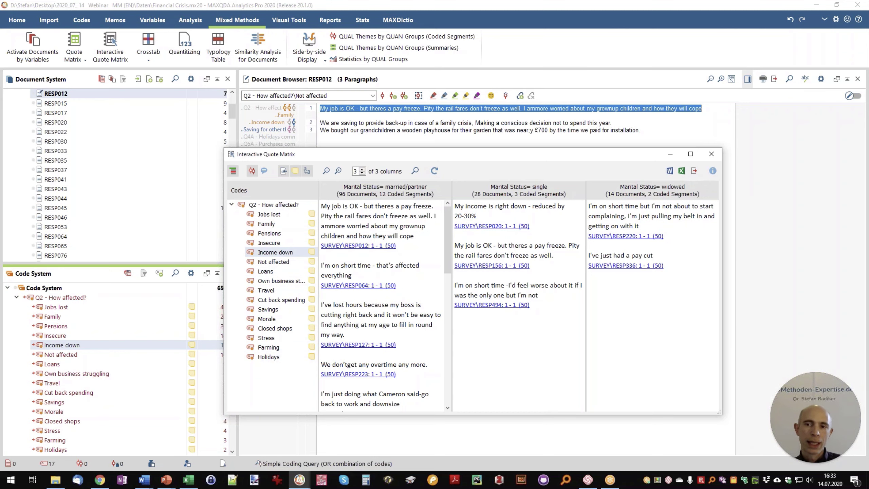
Examine the file formats offered for exporting the Interactive Quote Matrix, and cancel the export.
click(693, 171)
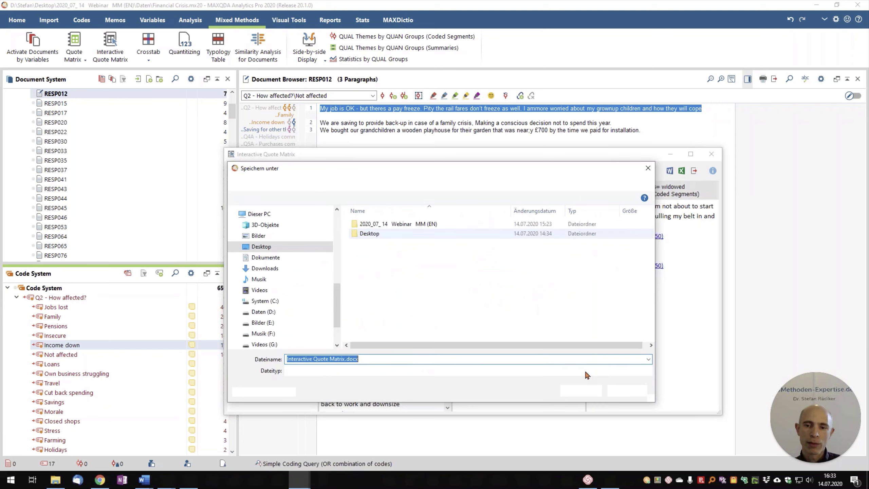
click(573, 370)
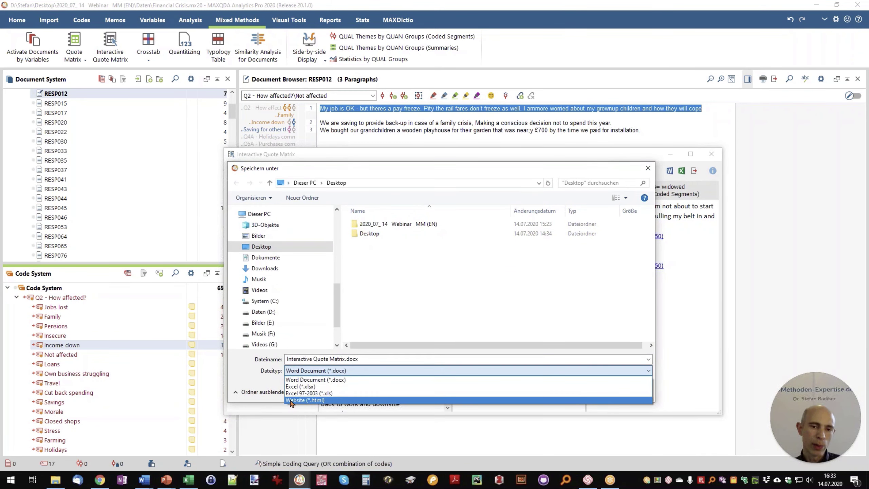
click(256, 376)
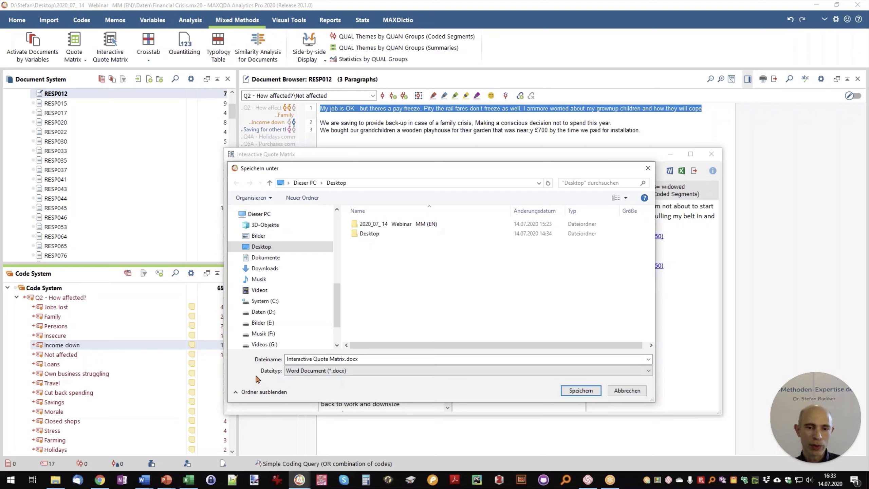
click(626, 391)
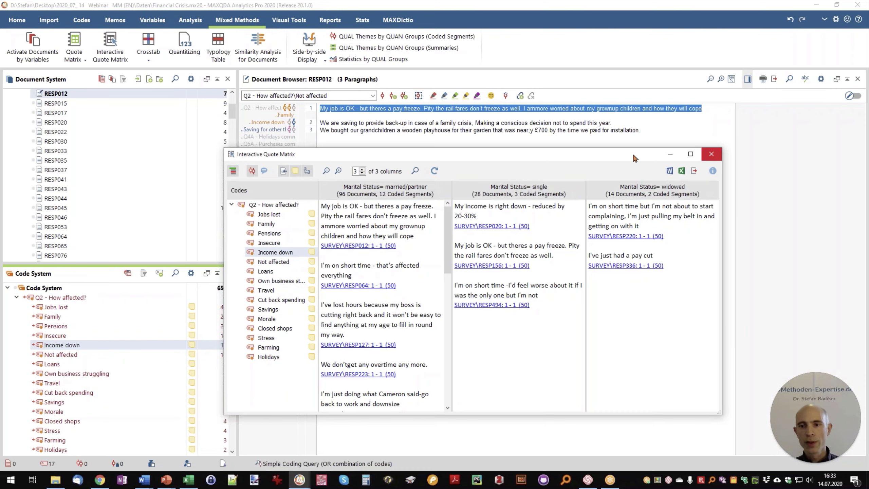
Show the Jobs lost quotes in the lowered matrix, and create a crosstab of activated codes by Marital Status married/partner, single and widowed.
drag(444, 154, 445, 301)
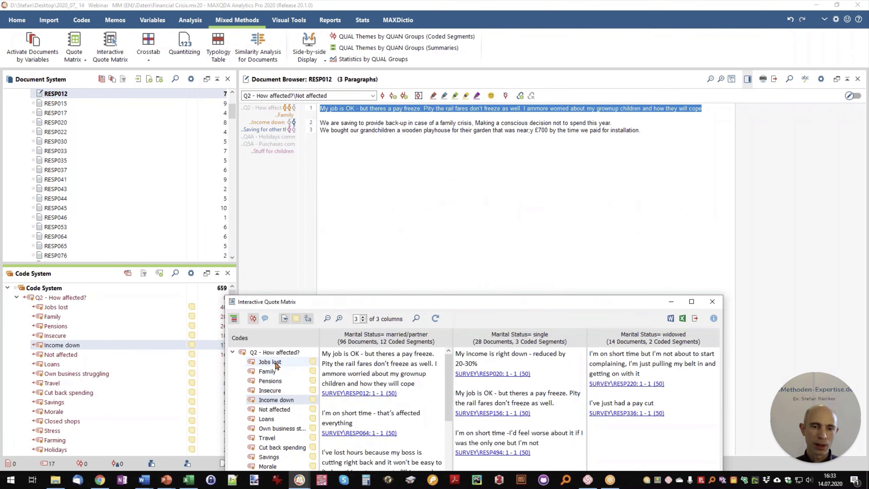
click(276, 364)
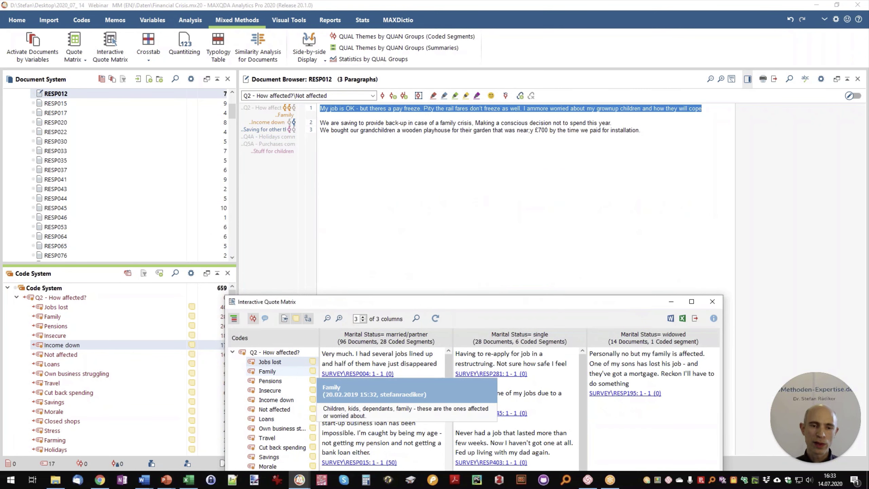
click(145, 44)
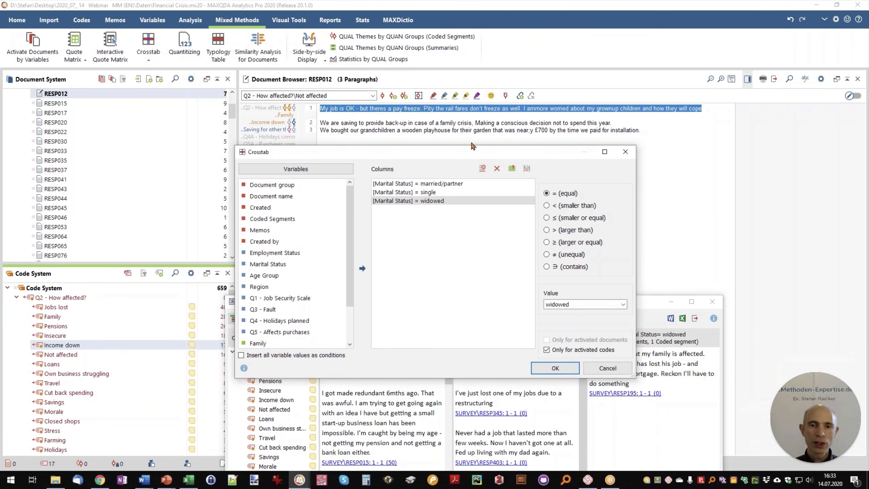
drag(471, 147, 488, 71)
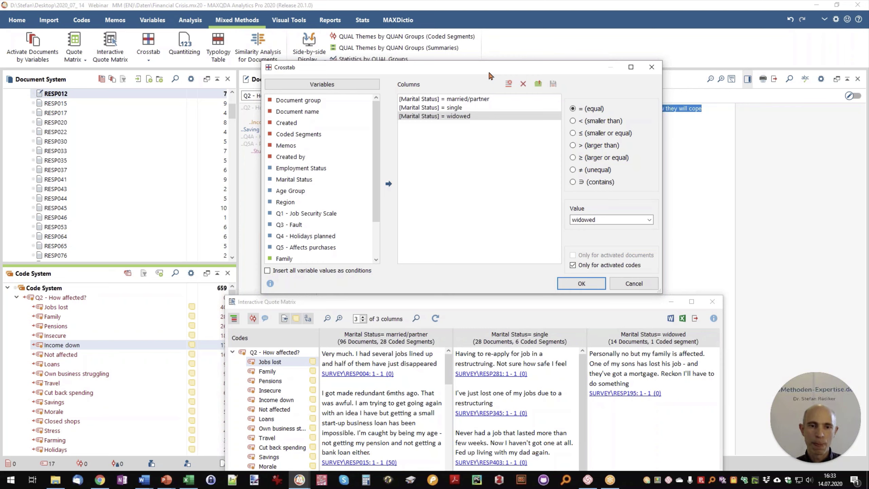
click(580, 286)
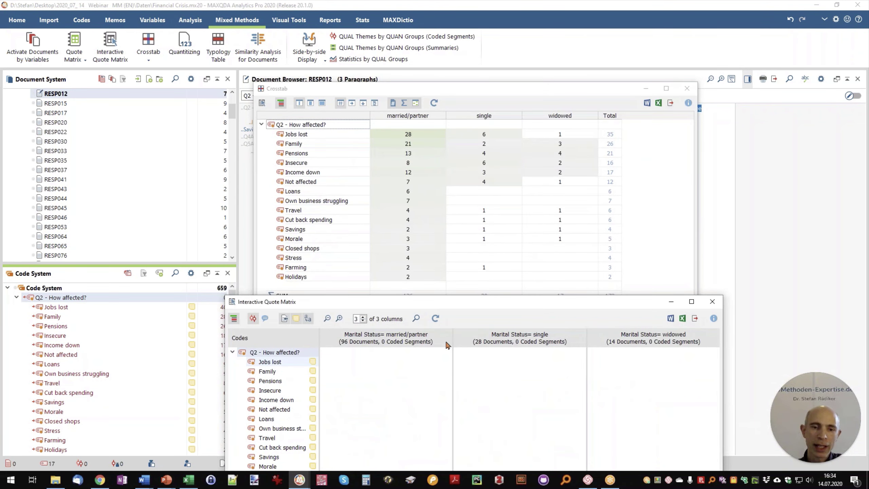
Select Jobs lost in the crosstab, and view the Family and Pensions quotes in the Interactive Quote Matrix alongside it.
click(307, 135)
click(309, 136)
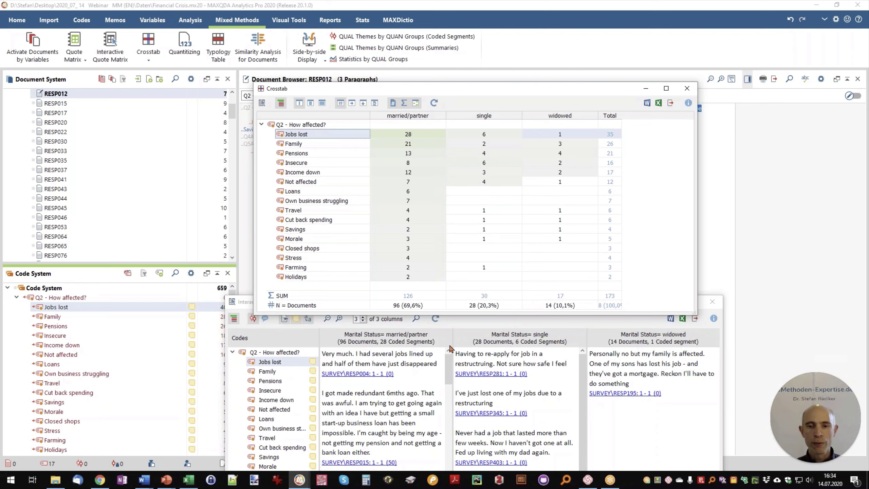
click(263, 375)
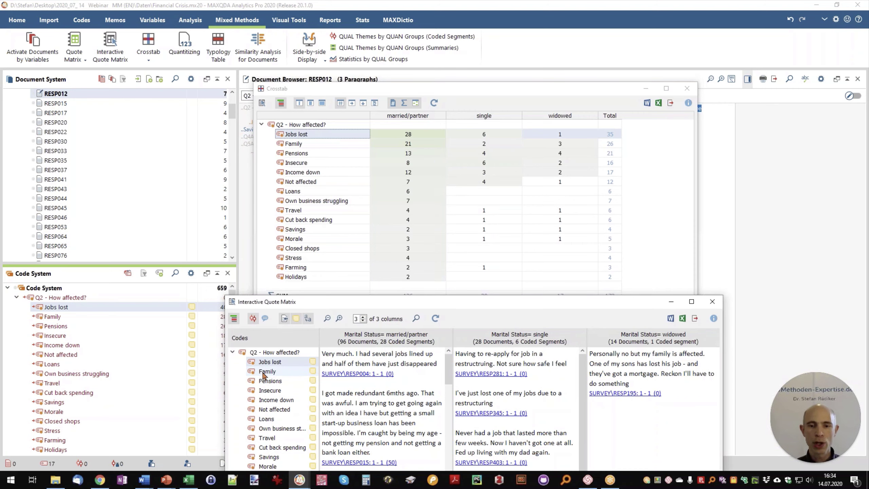
click(263, 375)
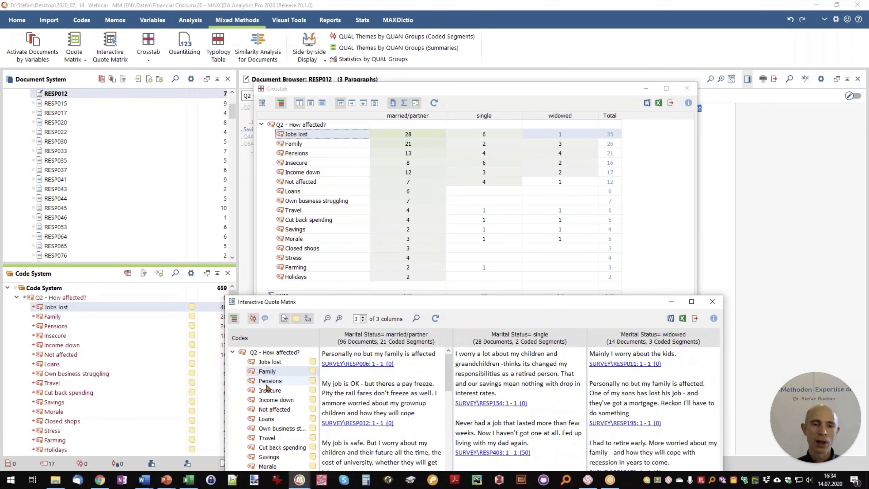
click(267, 383)
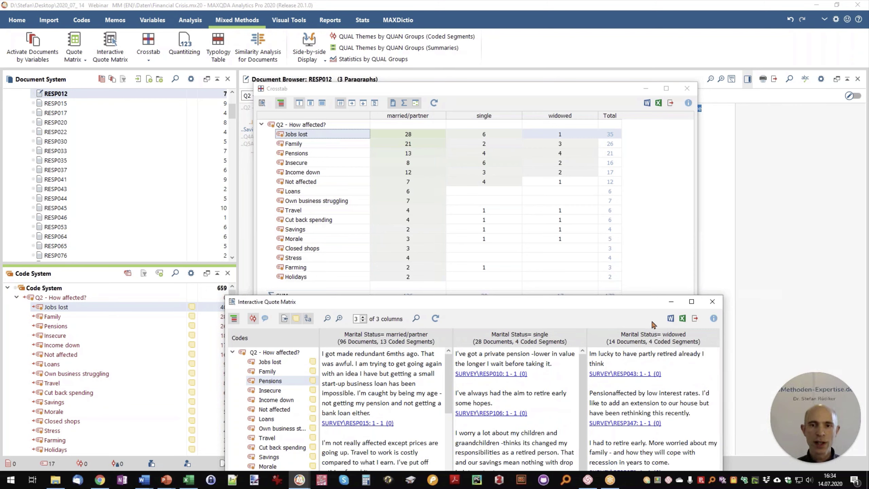
Close the Interactive Quote Matrix and display the crosstab as percentages of each group's number of documents.
click(712, 301)
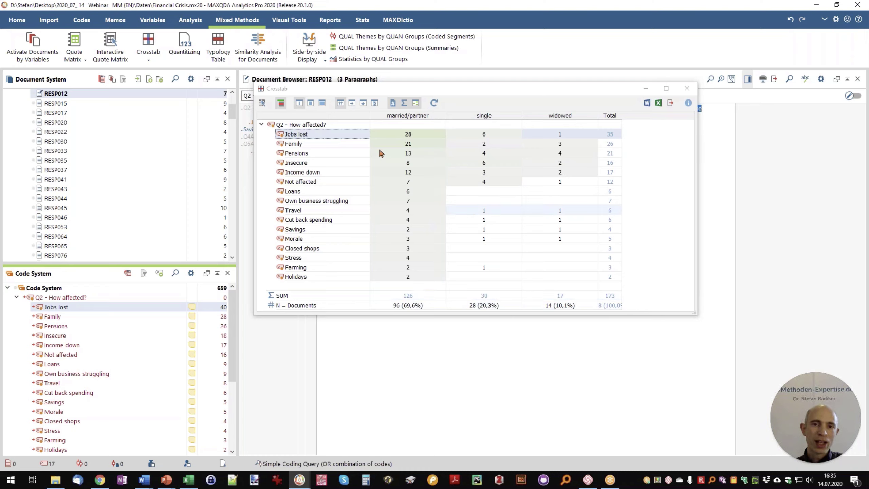
click(375, 106)
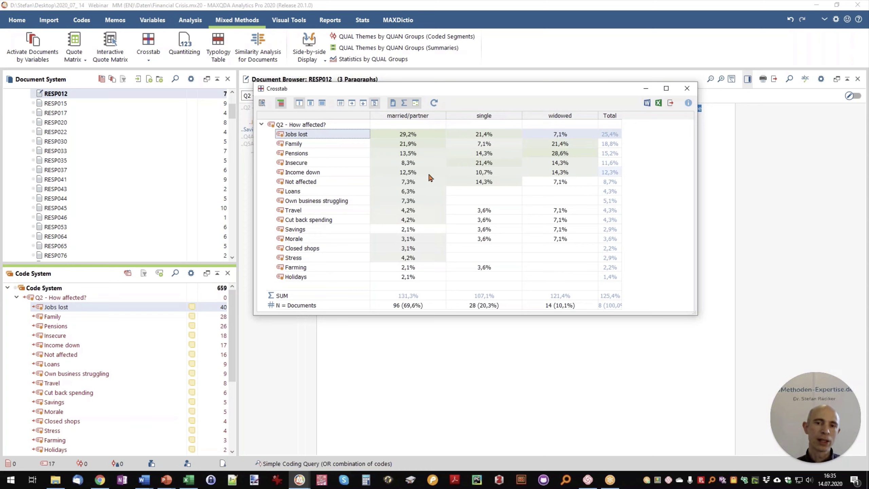
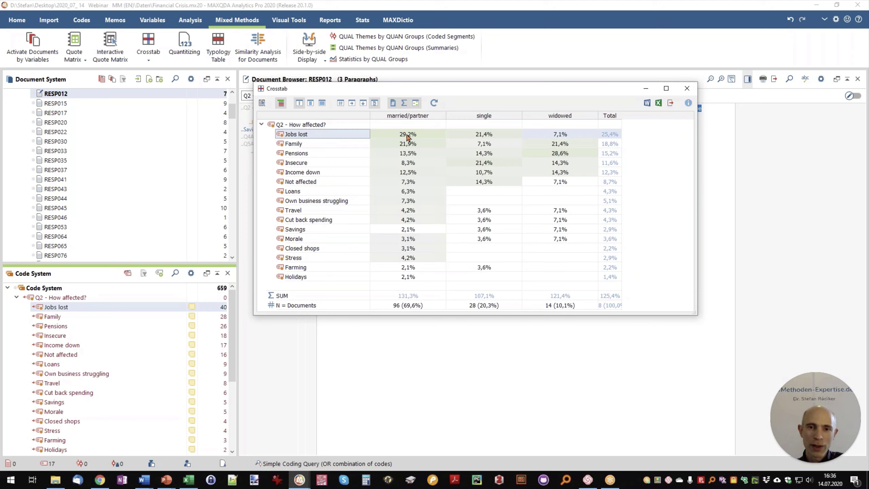
Retrieve the Jobs lost segments of the married/partner group from the crosstab, and switch the crosstab to absolute frequencies.
double_click(407, 137)
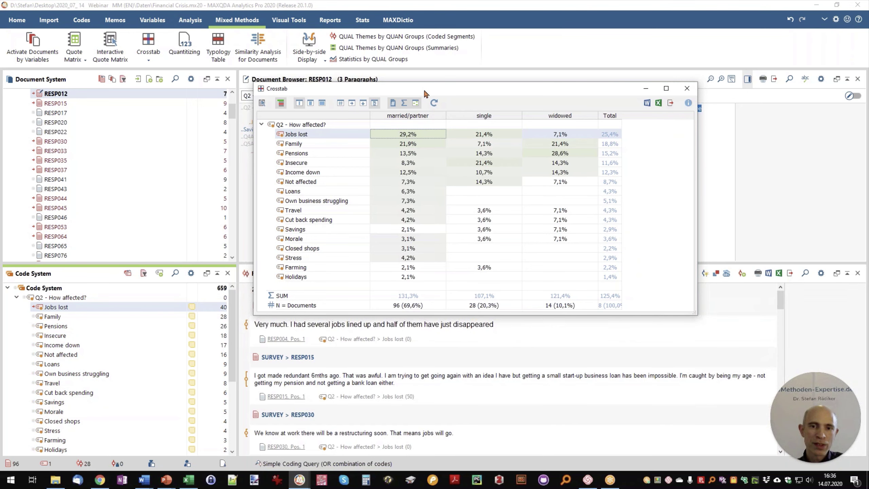
drag(420, 88, 418, 44)
click(336, 59)
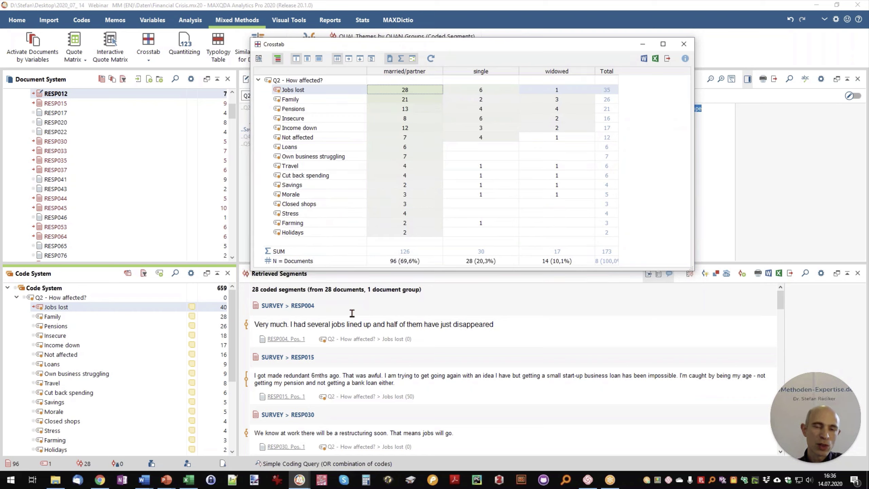
Read through the retrieved Jobs lost segments of the married/partner group and close the crosstab.
scroll(329, 329, down, 5)
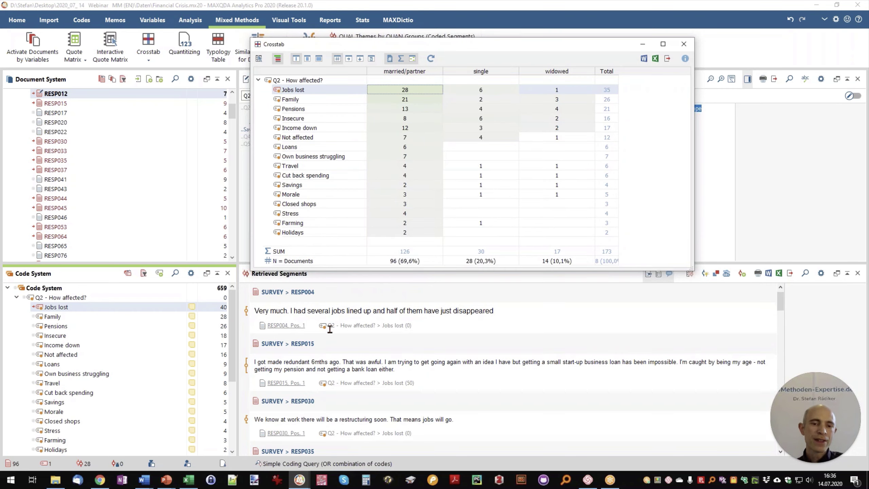
scroll(330, 329, down, 5)
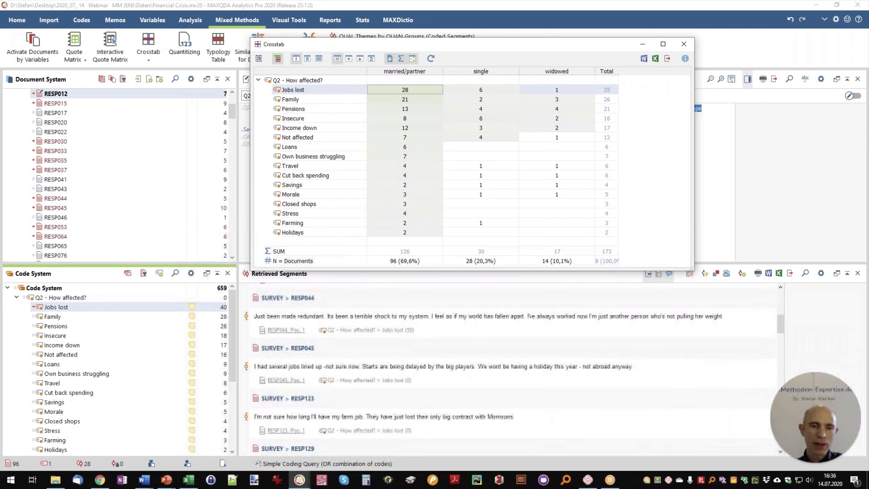
scroll(510, 369, down, 6)
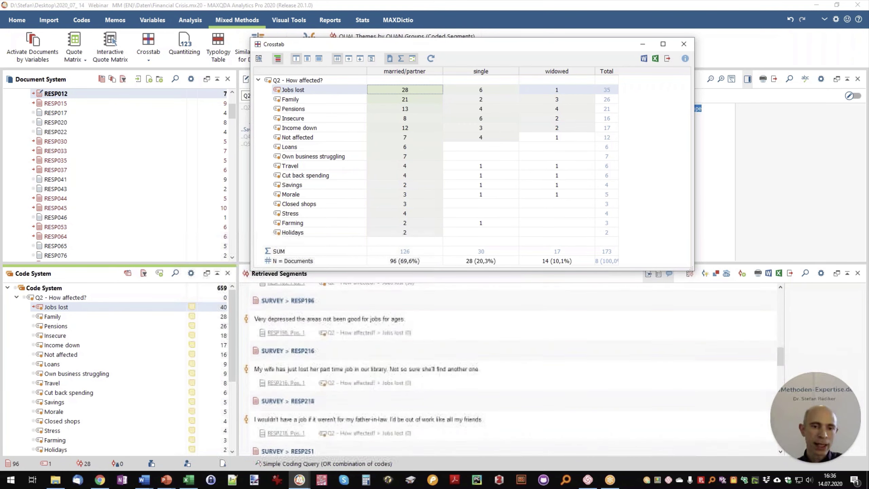
scroll(509, 369, up, 10)
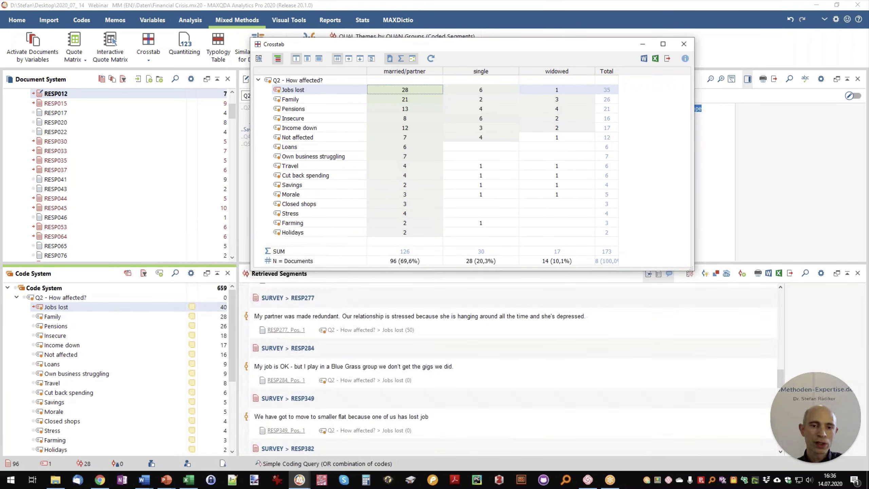
scroll(510, 369, up, 5)
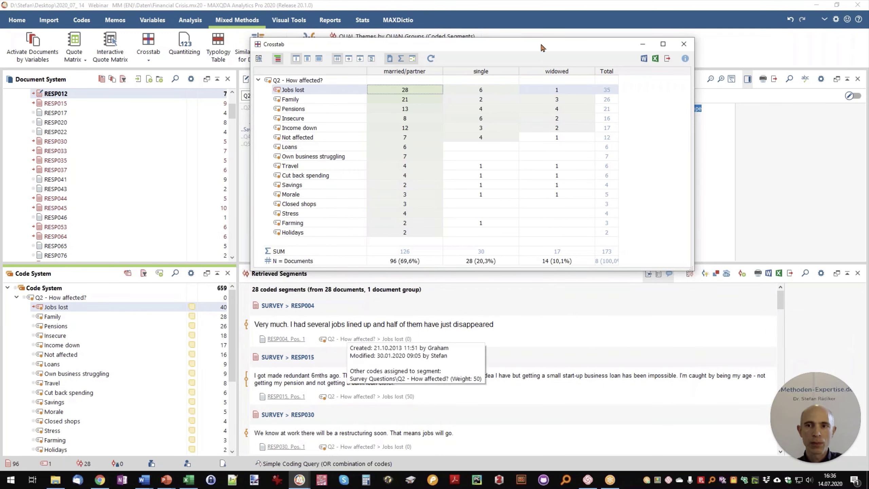
drag(540, 46, 538, 144)
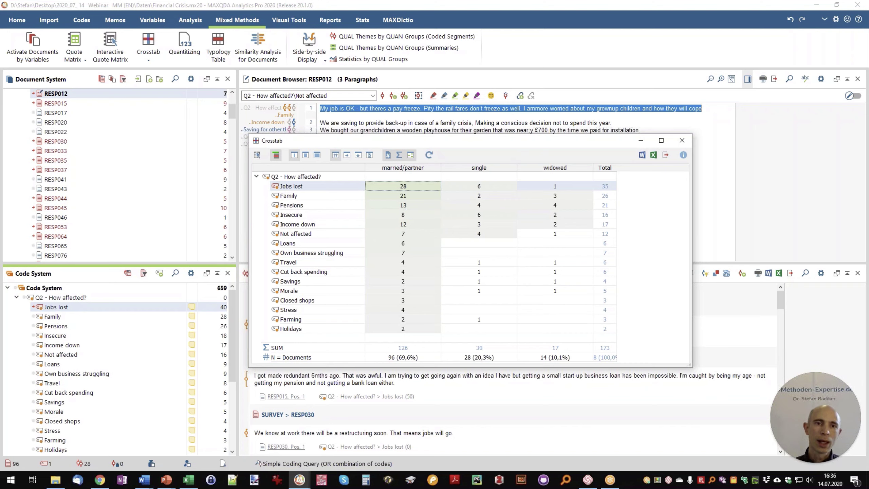
click(682, 140)
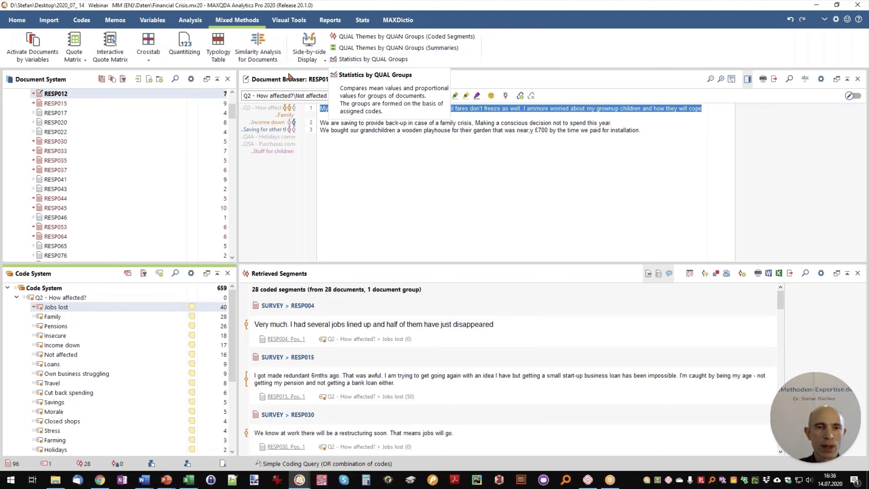
Start a new similarity matrix in Similarity Analysis for Documents, and insert all activated subcodes of Q2 - How affected?
click(267, 46)
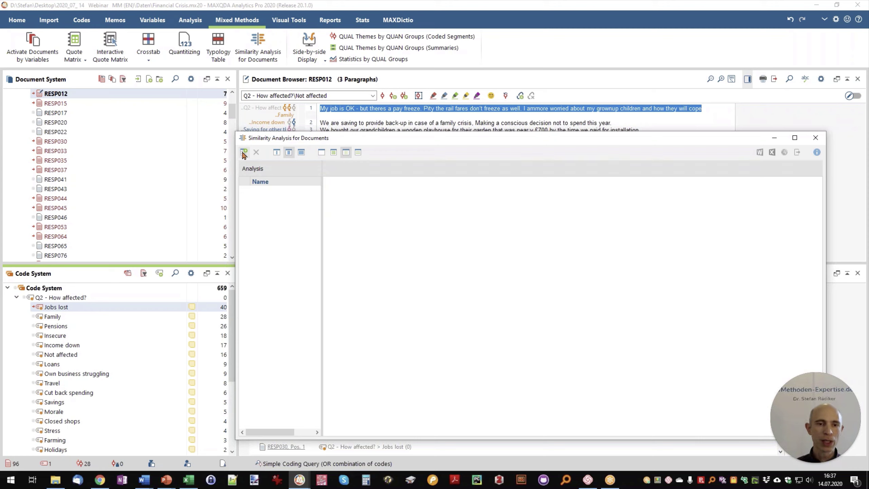
click(243, 153)
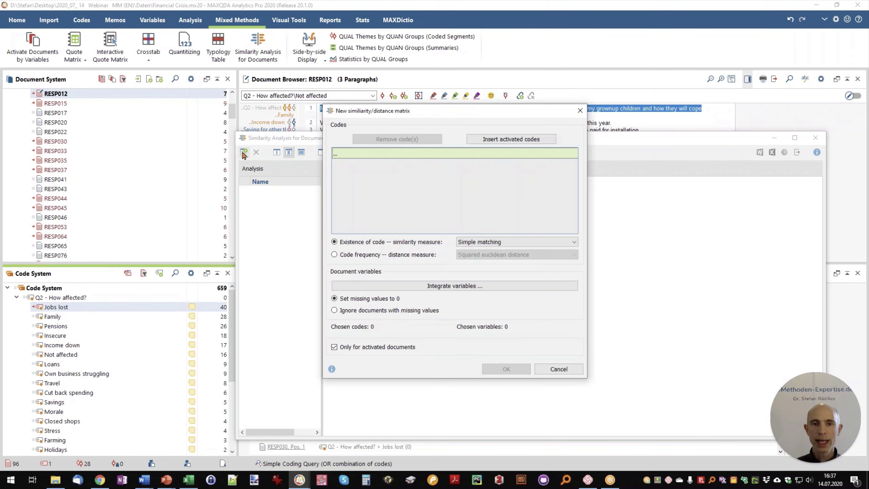
click(26, 297)
click(26, 297)
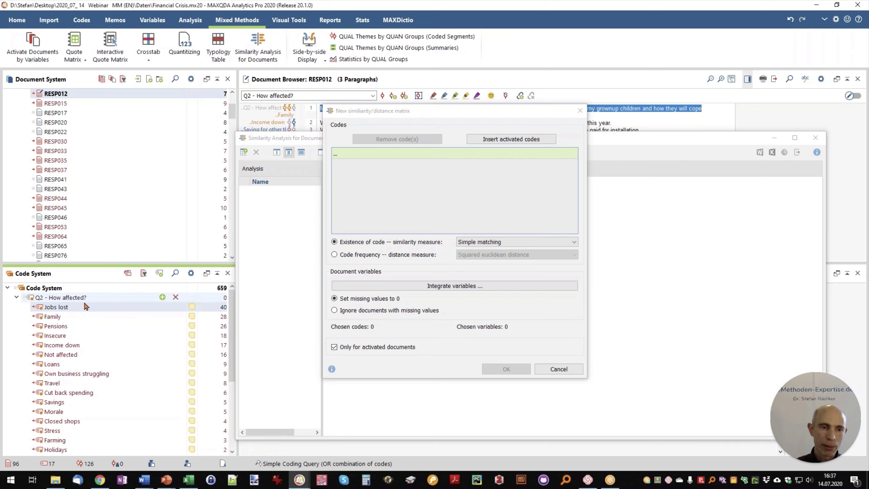
click(501, 144)
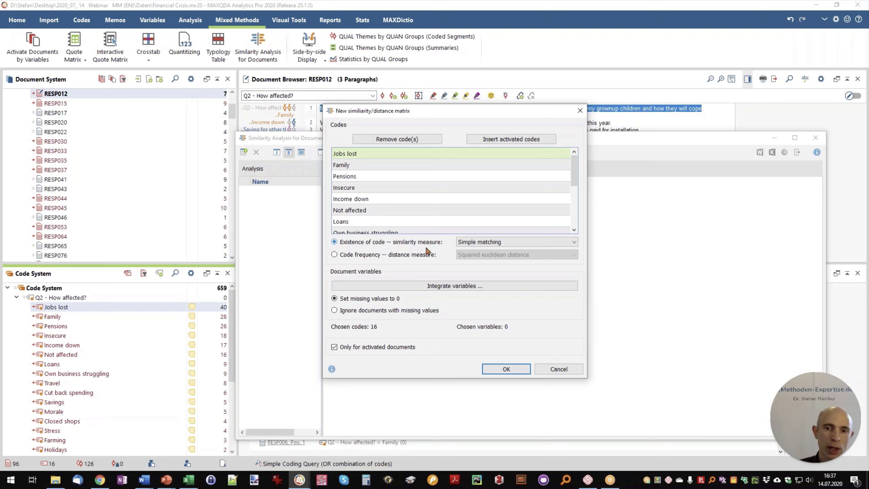
Set the similarity measure to Jaccard, include all documents instead of only activated ones, and create the similarity matrix.
click(476, 242)
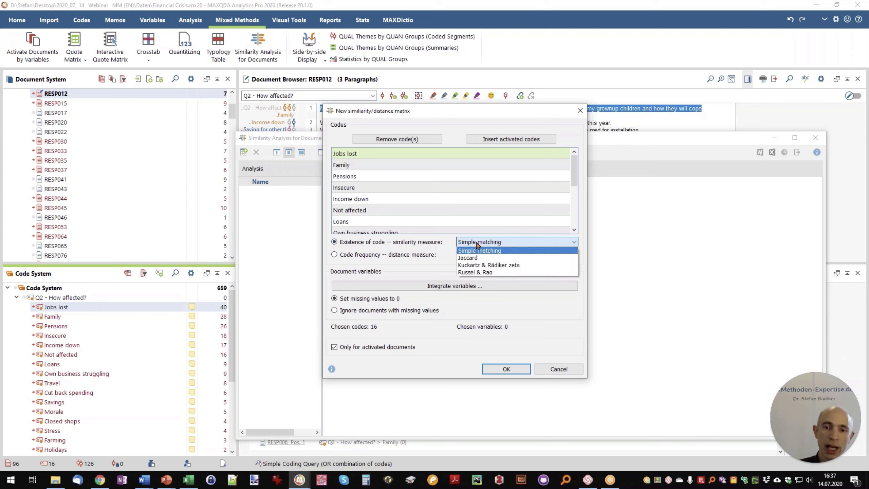
click(489, 258)
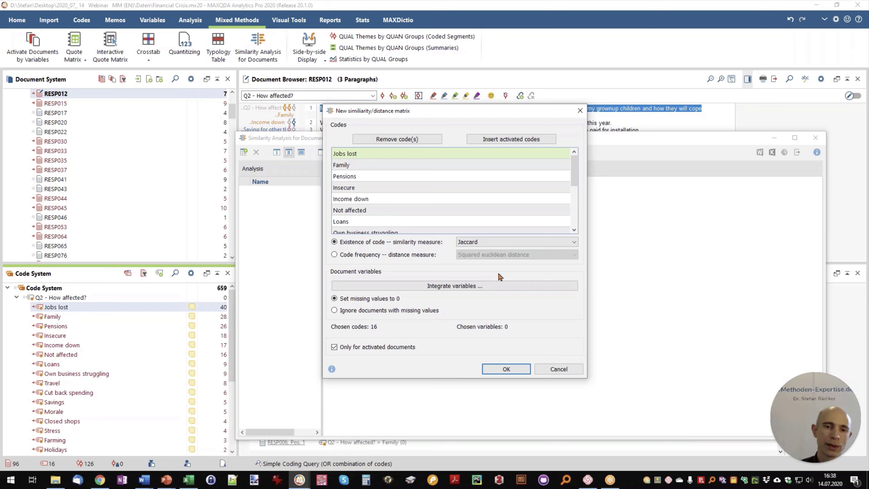
click(395, 348)
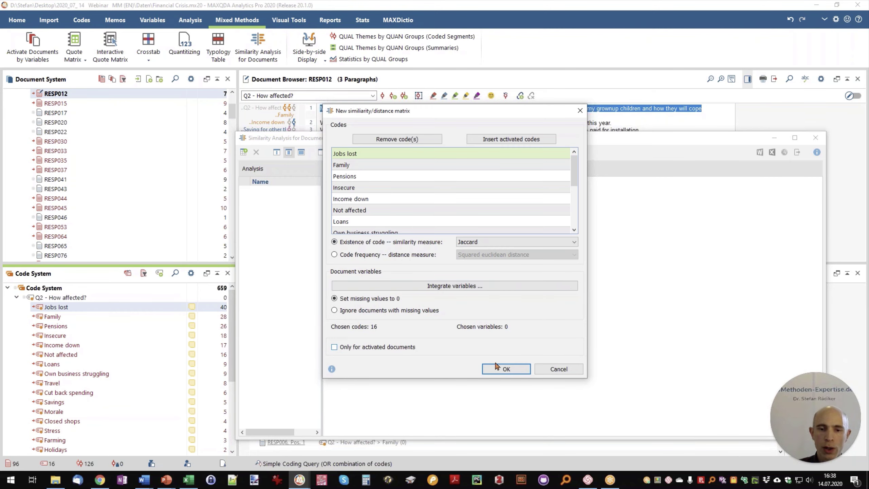
click(505, 368)
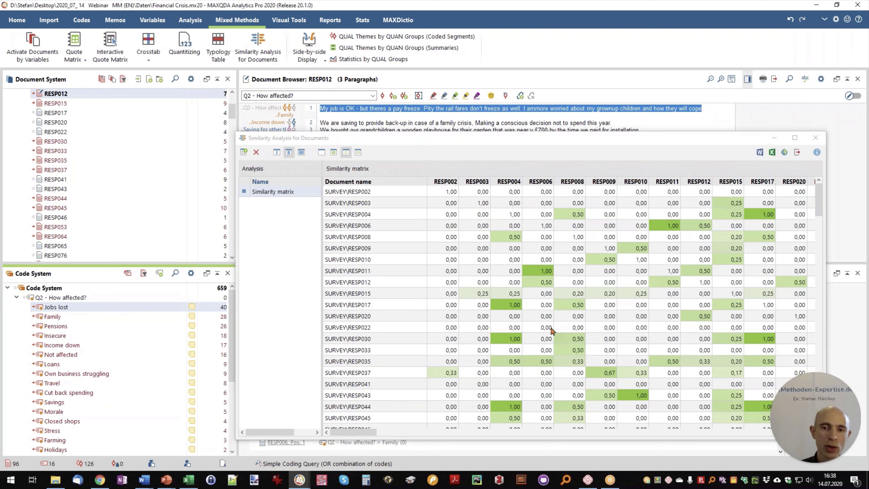
Inspect the similarity between RESP017 and RESP004 in the matrix, and close Similarity Analysis for Documents.
click(503, 309)
click(503, 308)
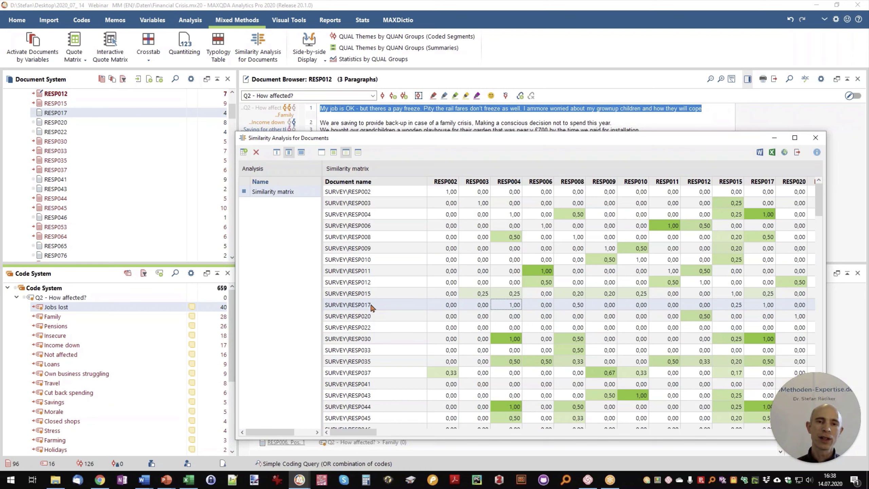
click(815, 138)
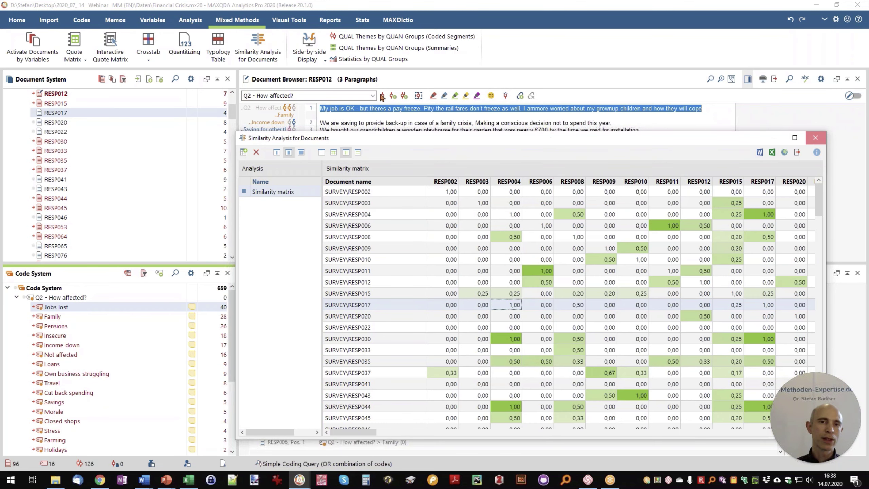
Start a Document Map with all documents selected, and deactivate all documents in the Document System.
click(295, 22)
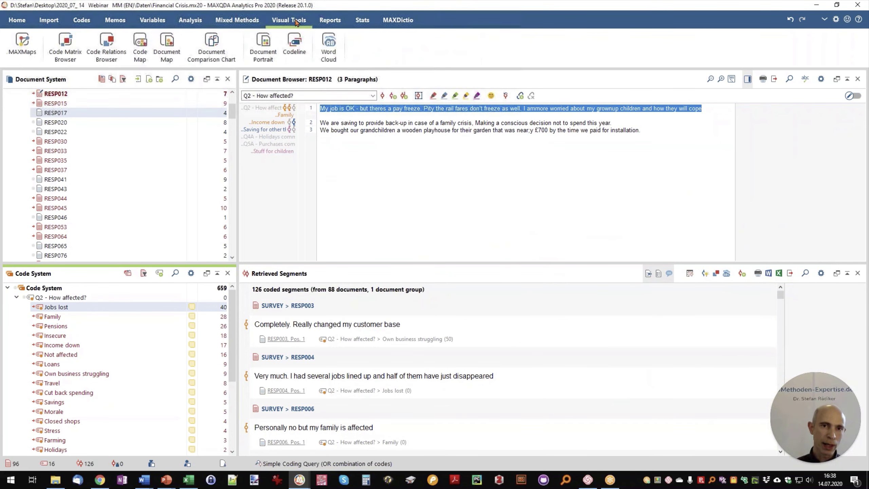
click(177, 54)
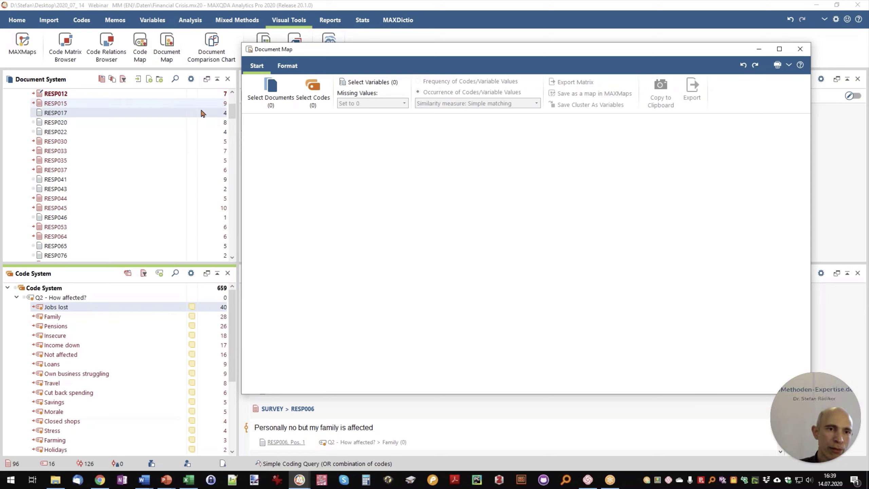
click(268, 92)
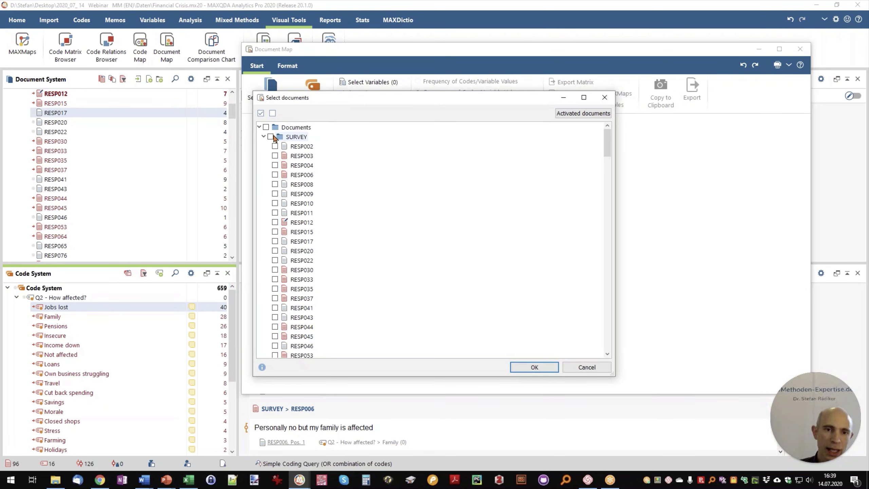
click(265, 128)
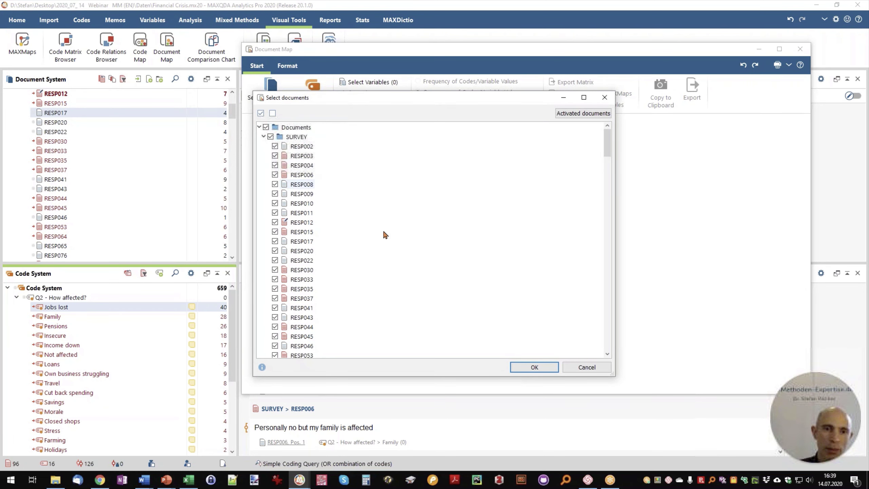
click(534, 367)
click(102, 80)
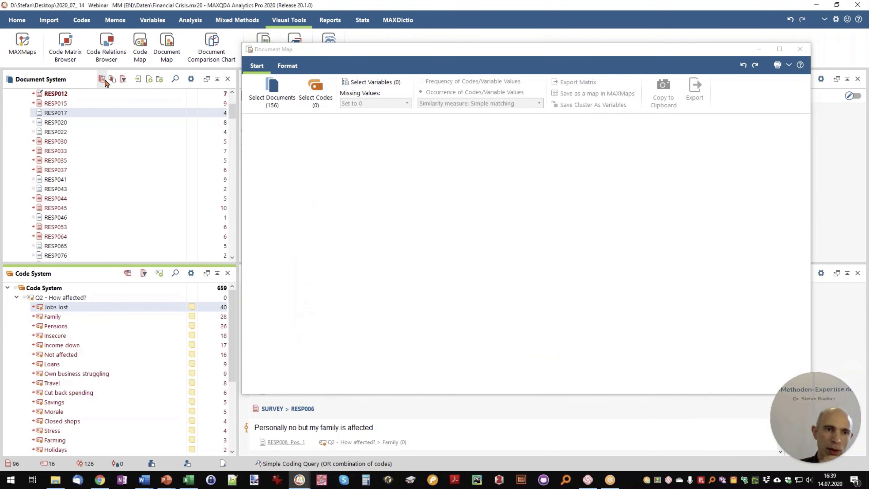
click(377, 155)
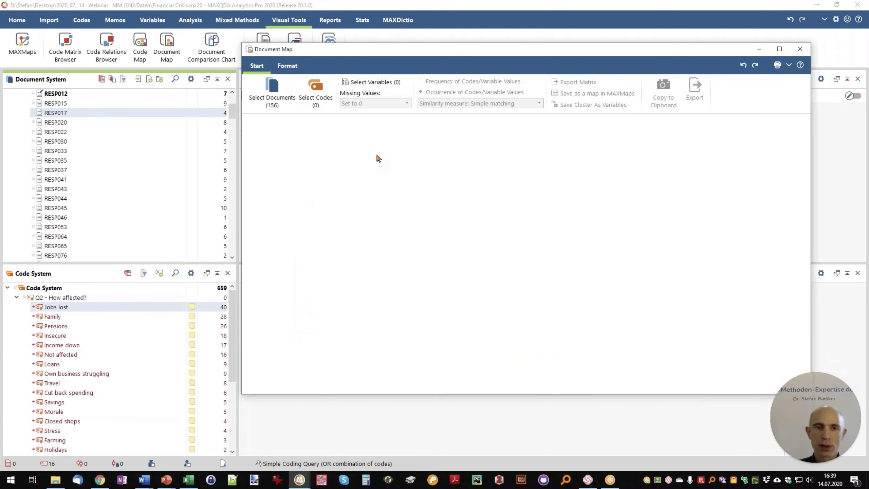
Select the activated Q2 - How affected? subcodes for the Document Map and generate the map.
click(317, 90)
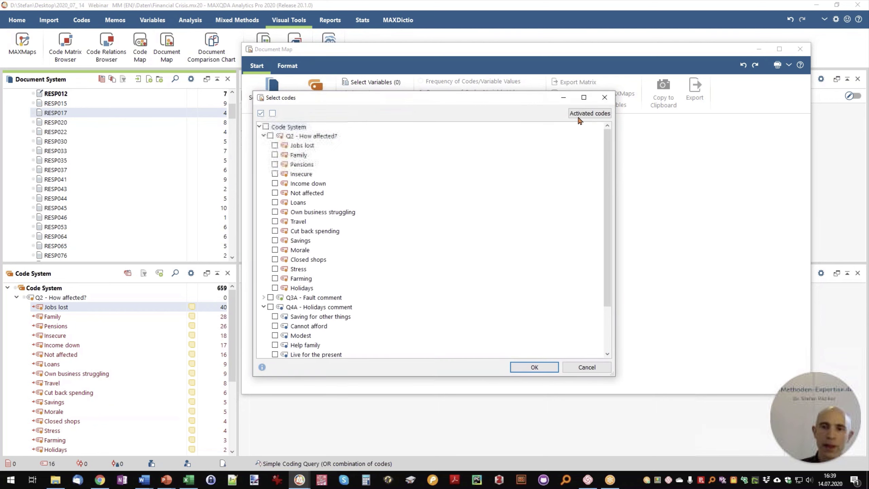
click(580, 115)
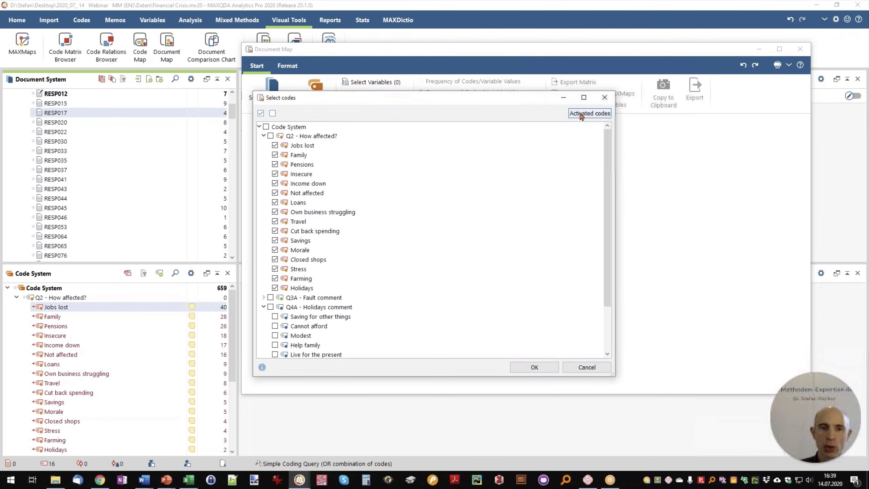
click(536, 367)
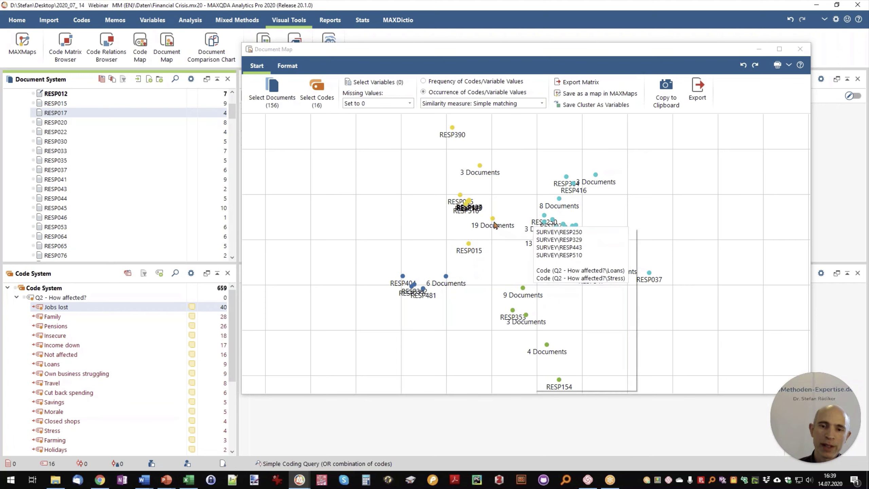
Examine which documents and codes lie behind the points of each coloured cluster in the Document Map.
mouse_move(495, 223)
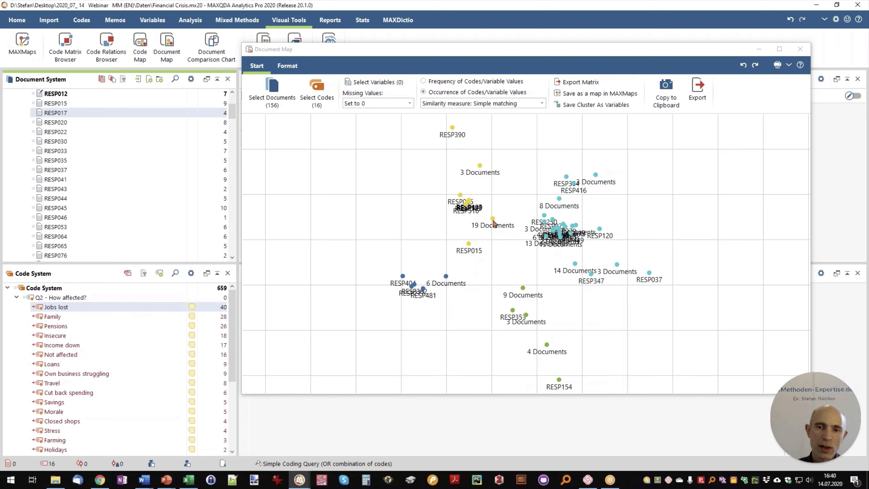
mouse_move(454, 135)
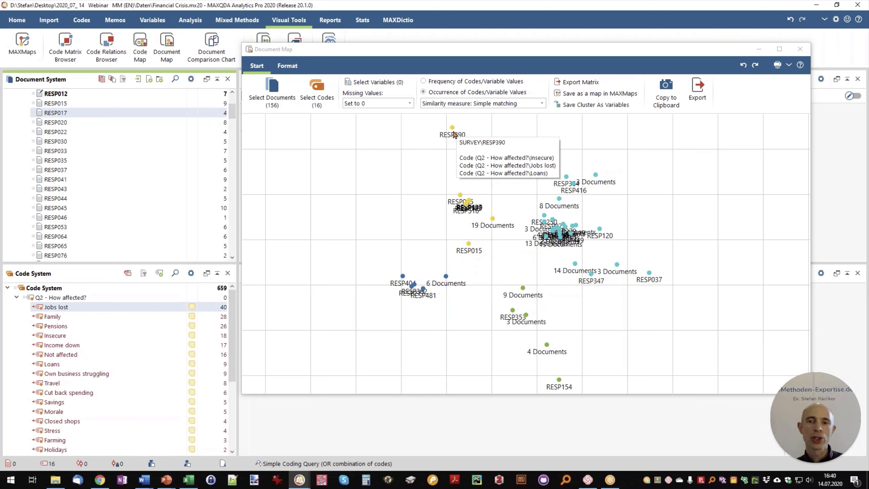
mouse_move(441, 282)
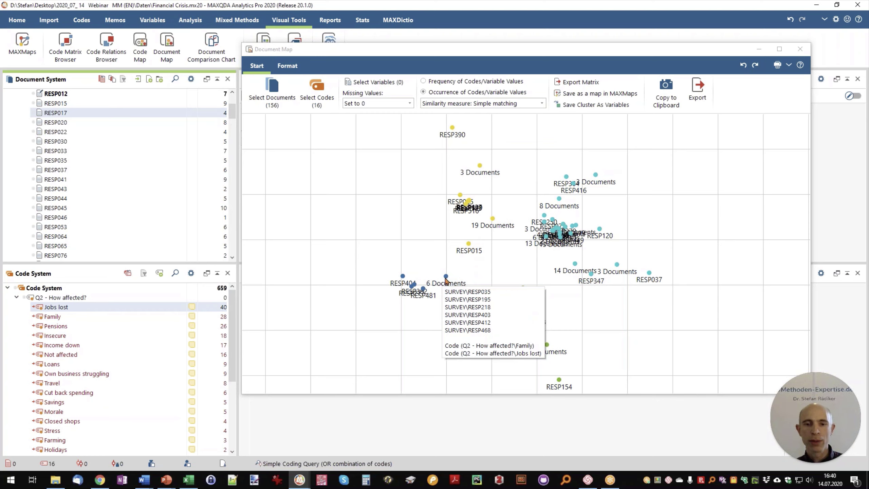
mouse_move(409, 284)
mouse_move(523, 293)
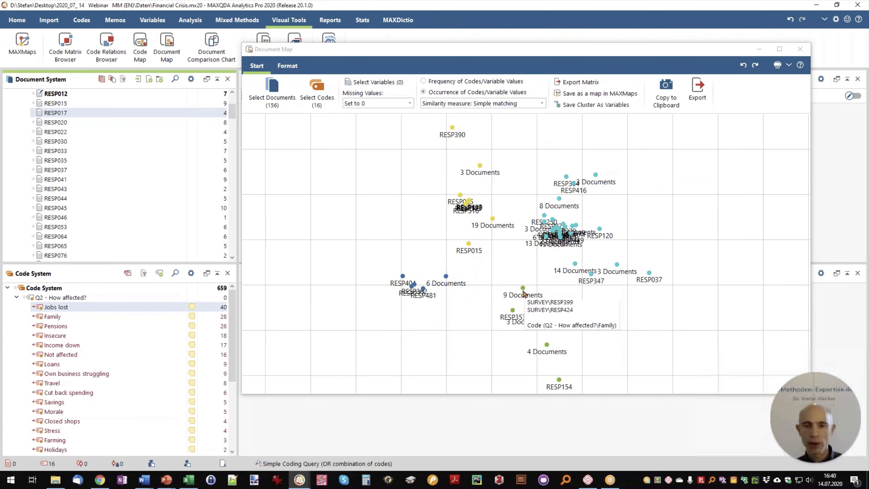
mouse_move(513, 315)
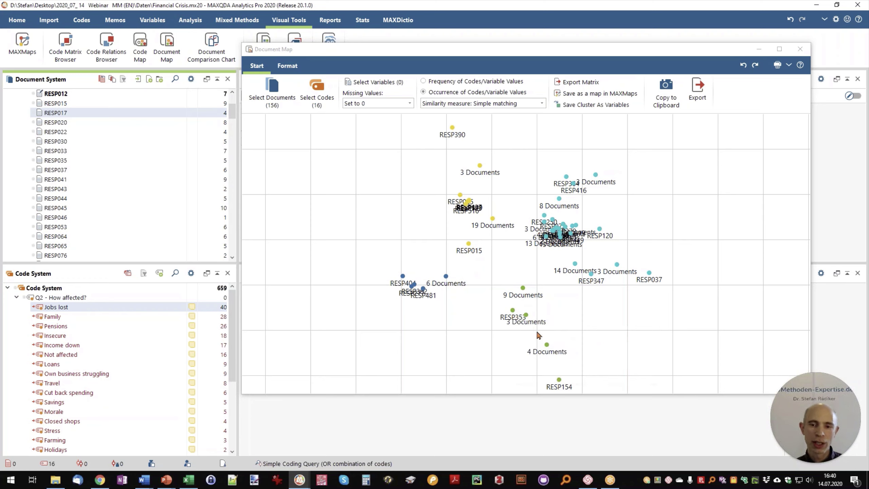
mouse_move(547, 347)
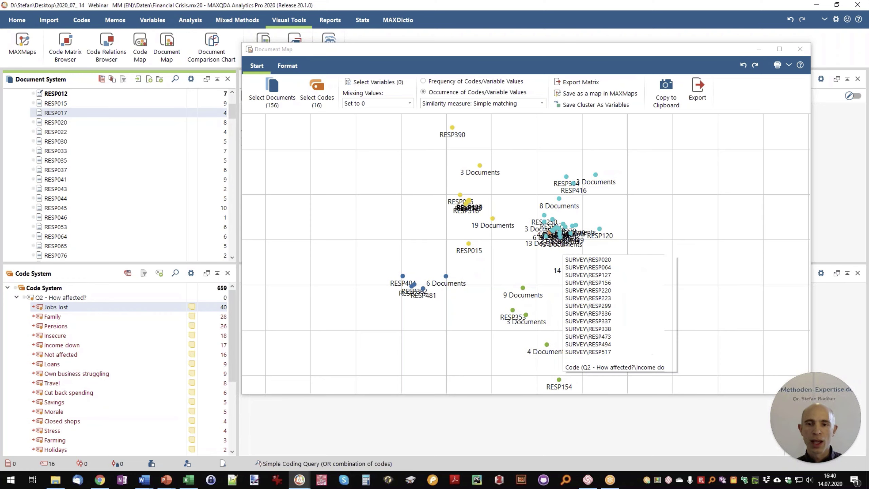
mouse_move(539, 245)
mouse_move(558, 205)
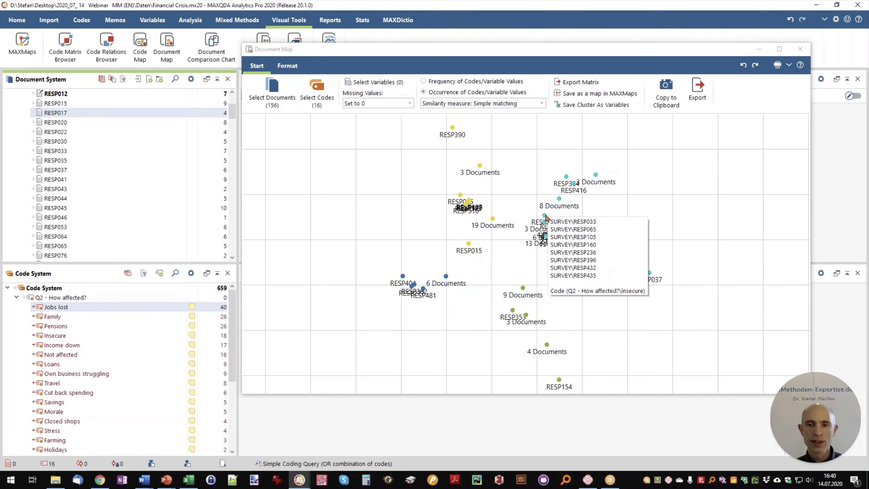
mouse_move(543, 224)
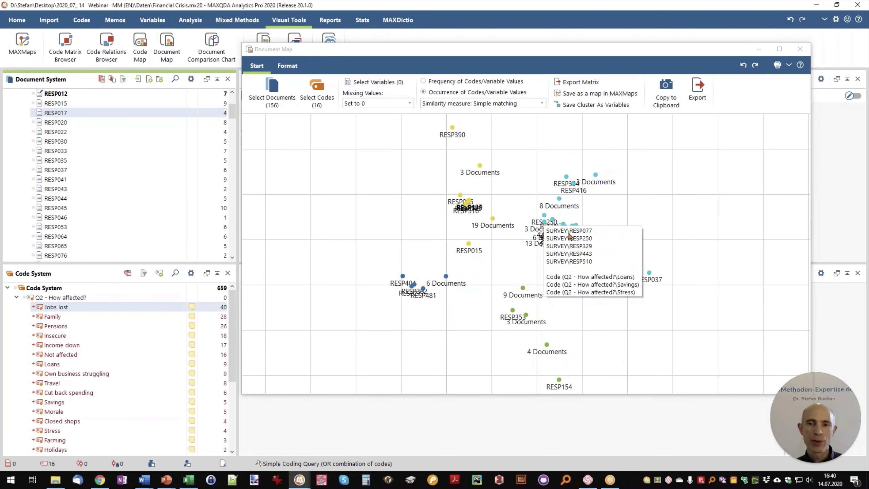
click(543, 224)
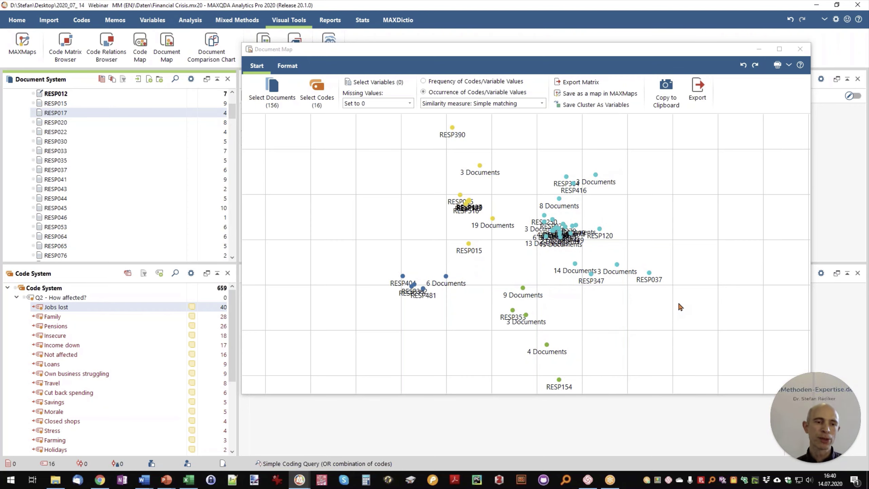
mouse_move(202, 309)
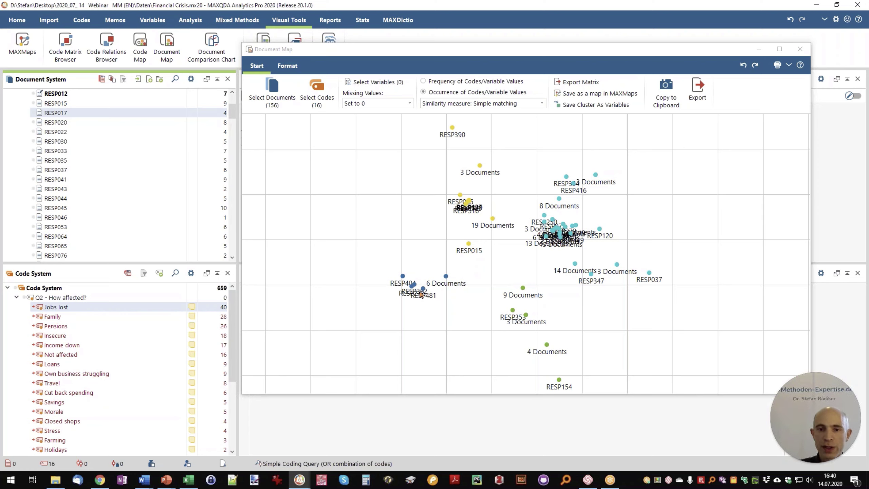
Activate the documents of the yellow cluster containing RESP015 from the Document Map.
click(469, 244)
right_click(469, 245)
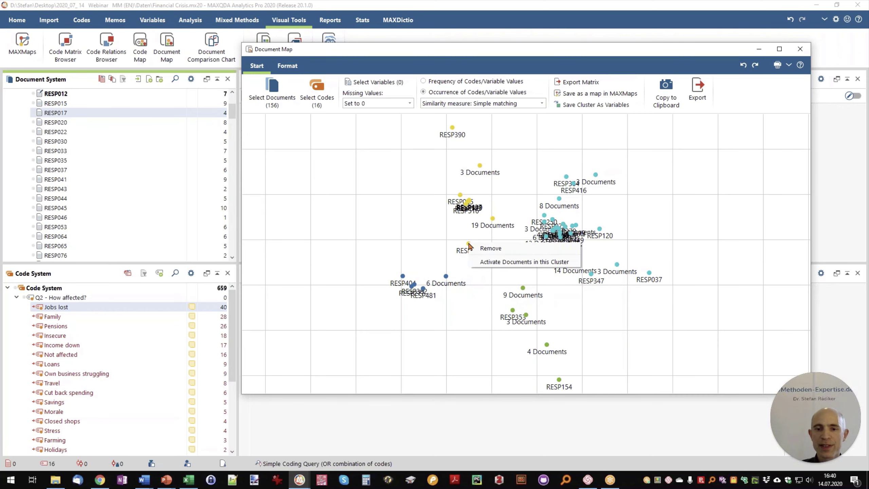
click(514, 261)
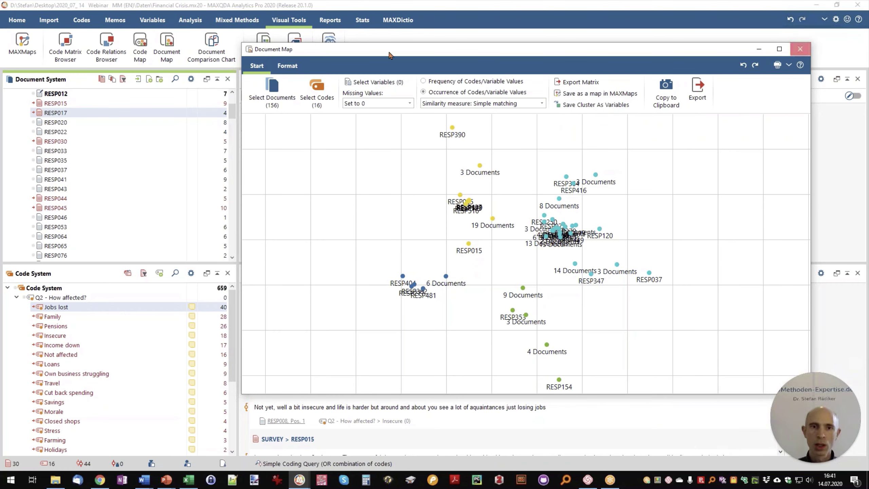
Start Statistics by QUAL Groups and assign Q4A - Holidays comment as the code that forms the groups.
click(247, 23)
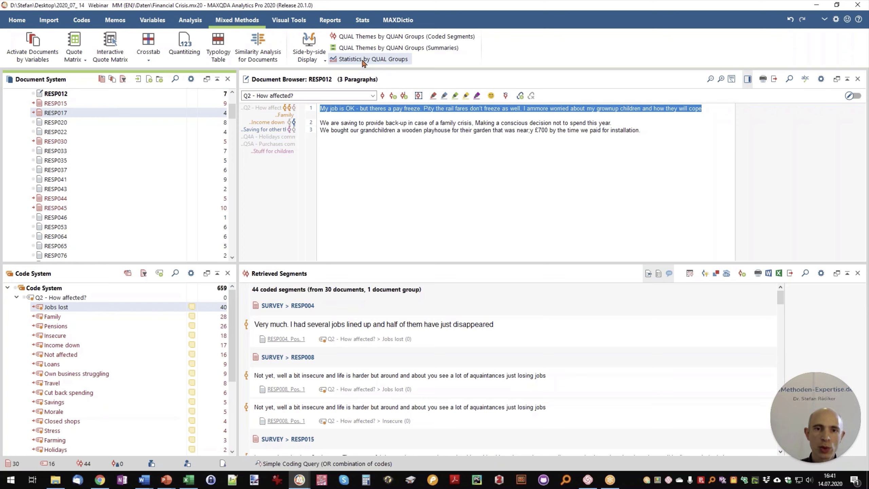
click(363, 63)
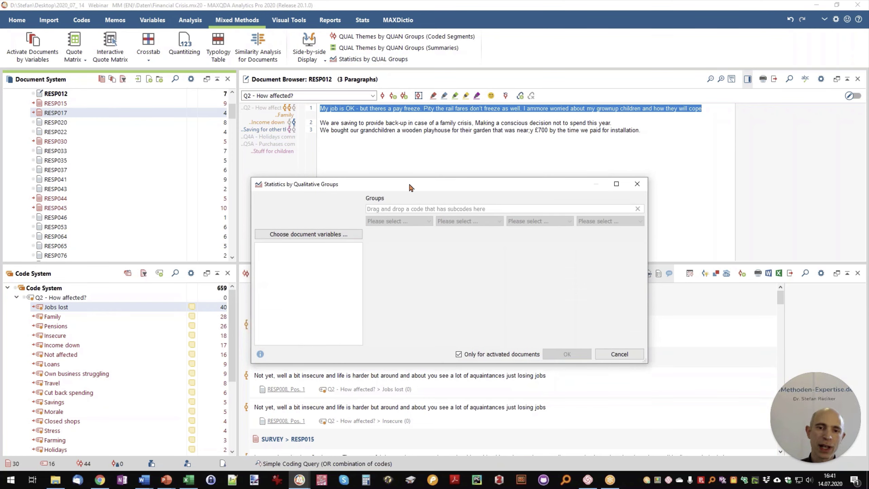
drag(410, 187, 424, 203)
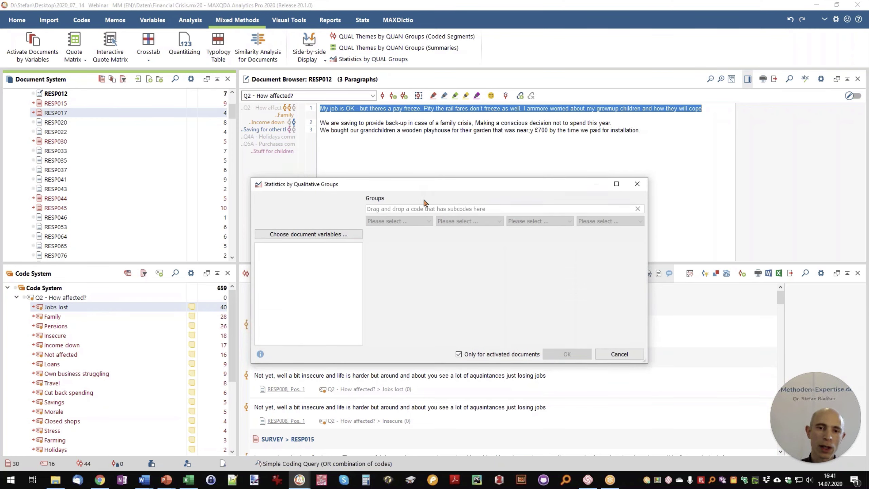
click(17, 297)
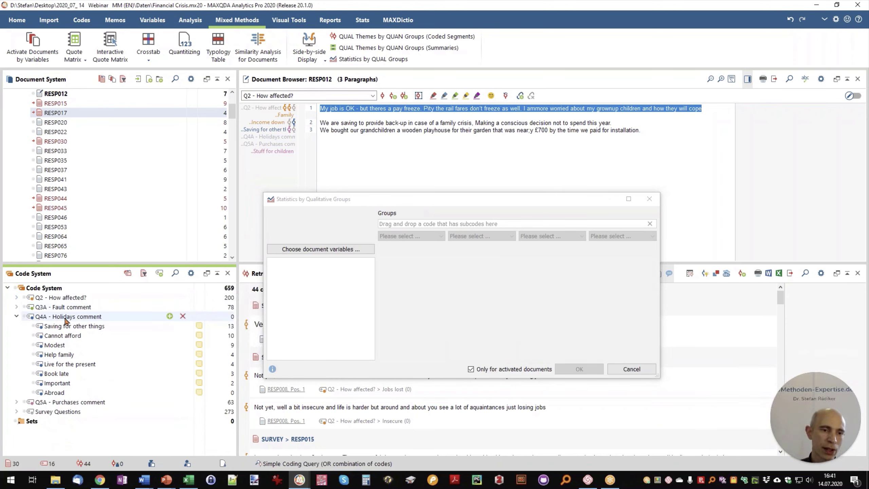
mouse_move(67, 321)
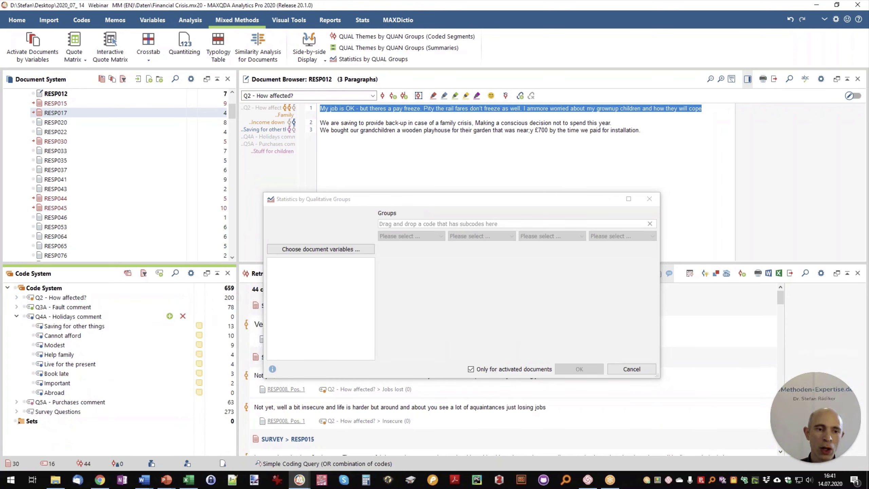
drag(66, 316, 432, 239)
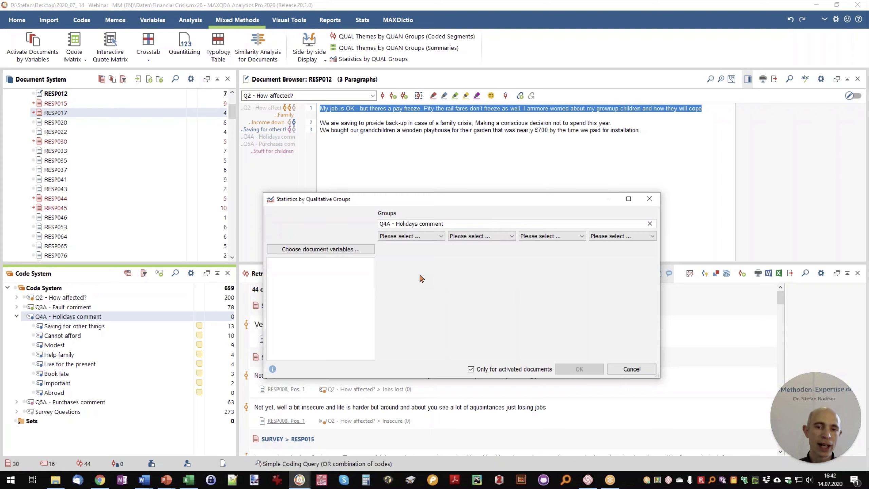
Compare the groups Cannot afford and Live for the present, including all documents rather than only the activated ones.
click(436, 236)
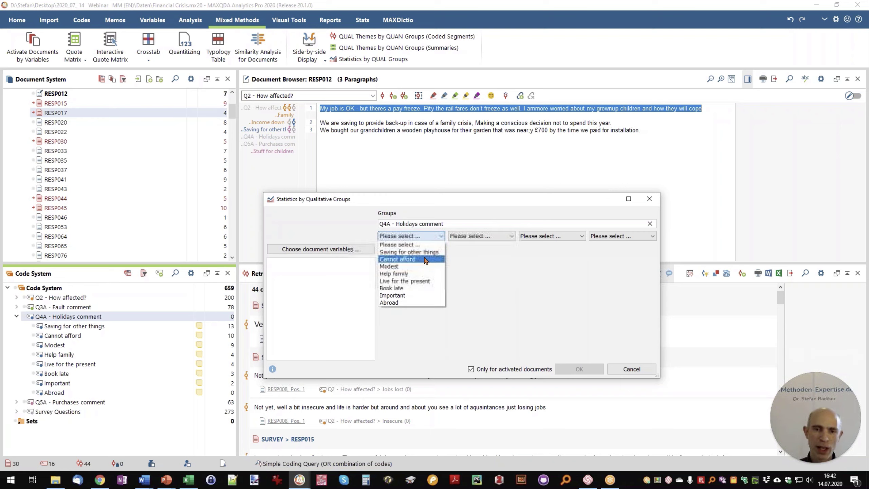
click(425, 259)
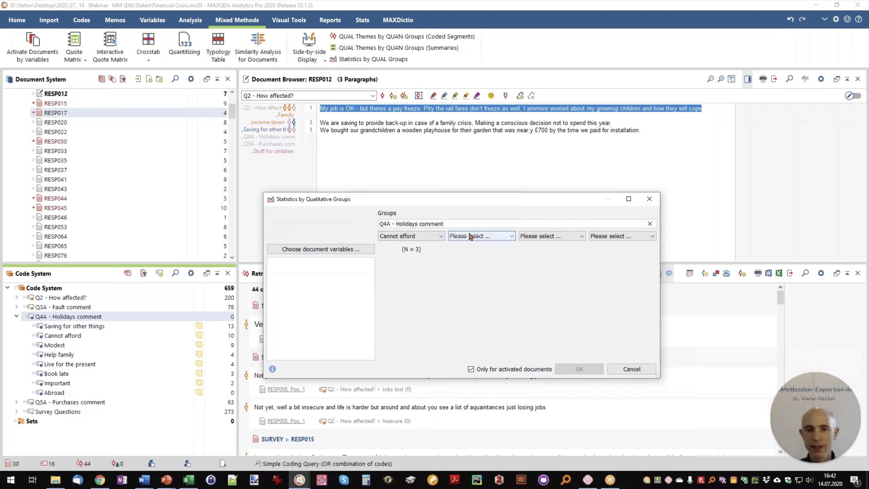
click(470, 369)
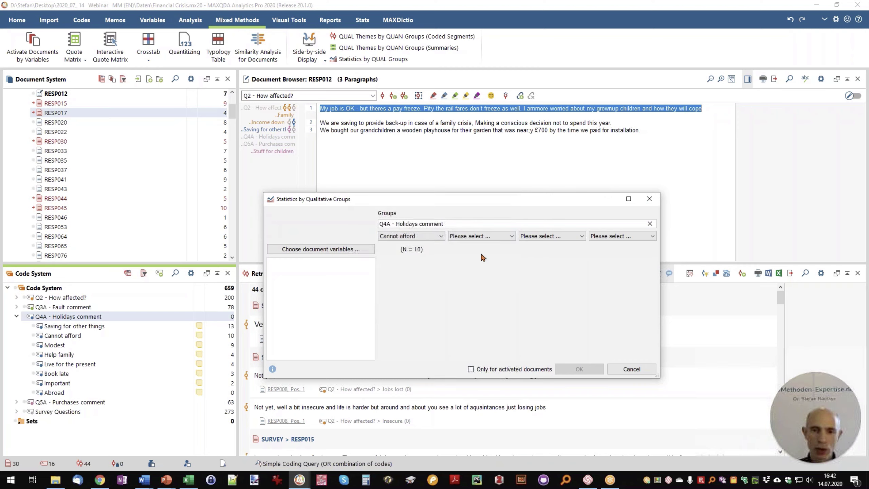
click(477, 237)
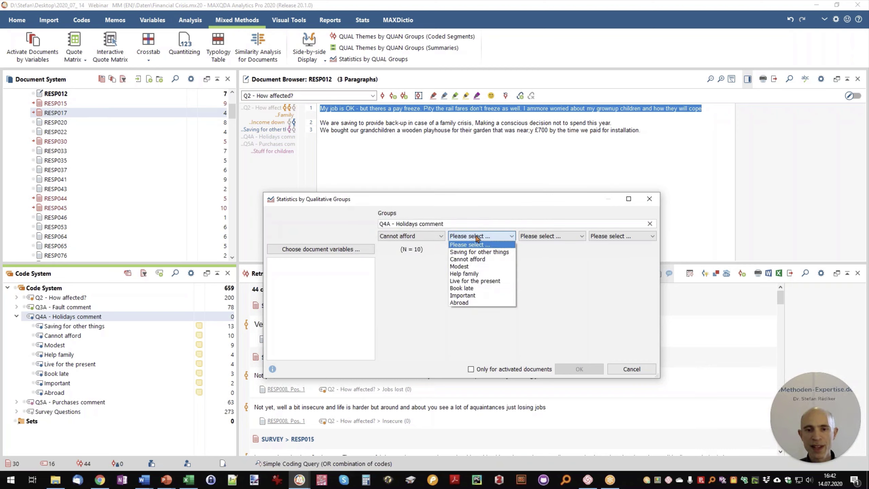
click(477, 281)
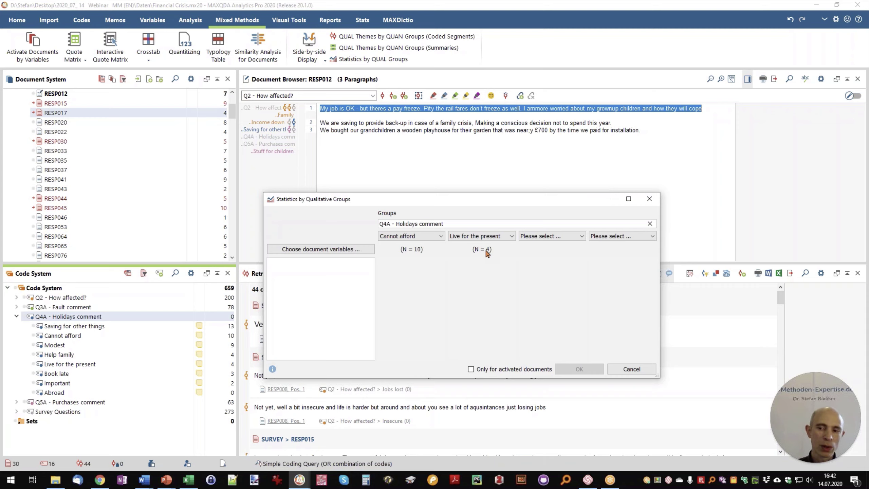
Add all Age Group values and Q1 - Job Security Scale as document variables and generate the group comparison table.
click(352, 251)
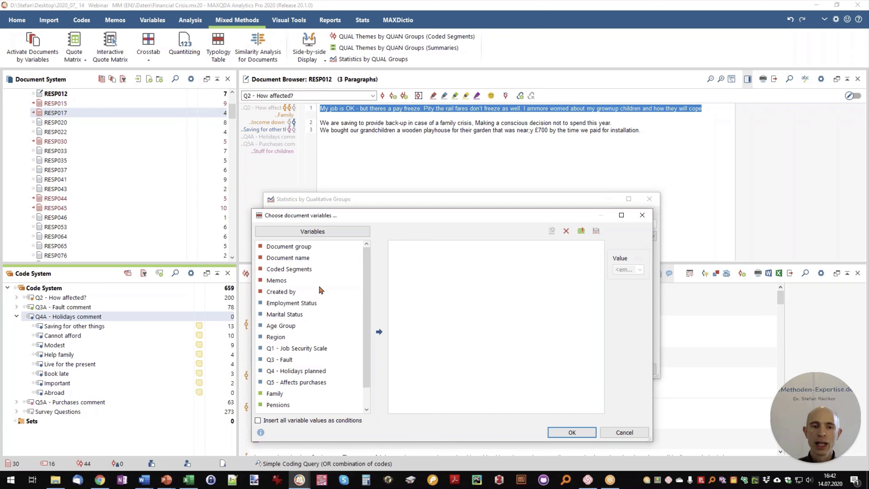
click(300, 420)
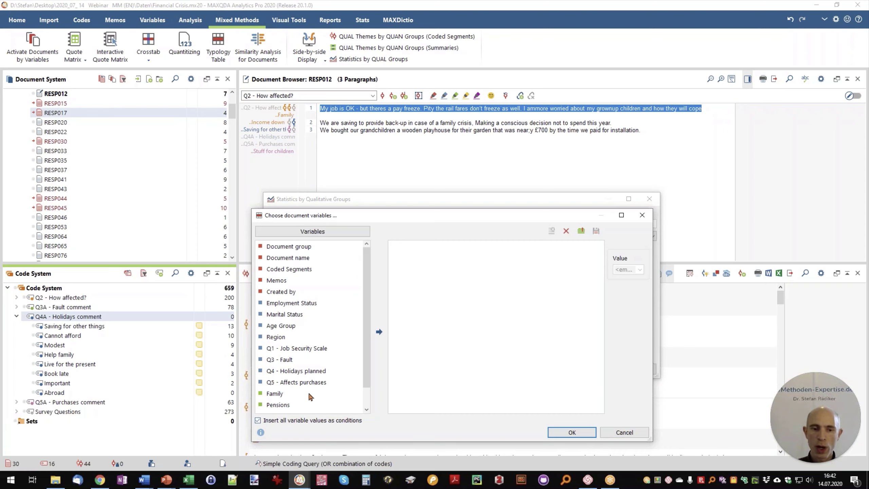
double_click(284, 327)
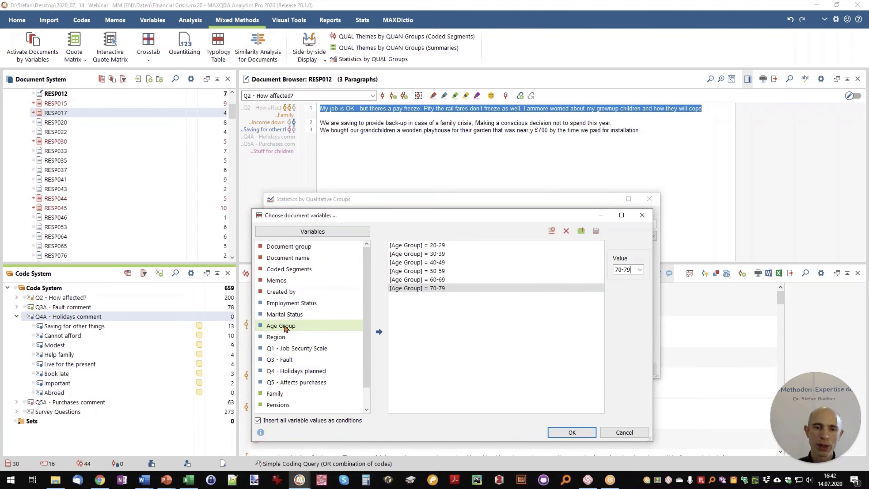
double_click(299, 351)
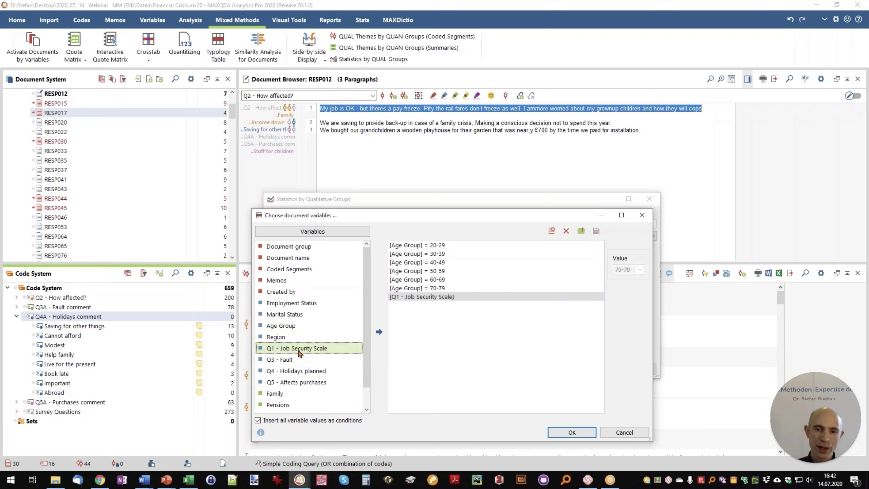
click(571, 432)
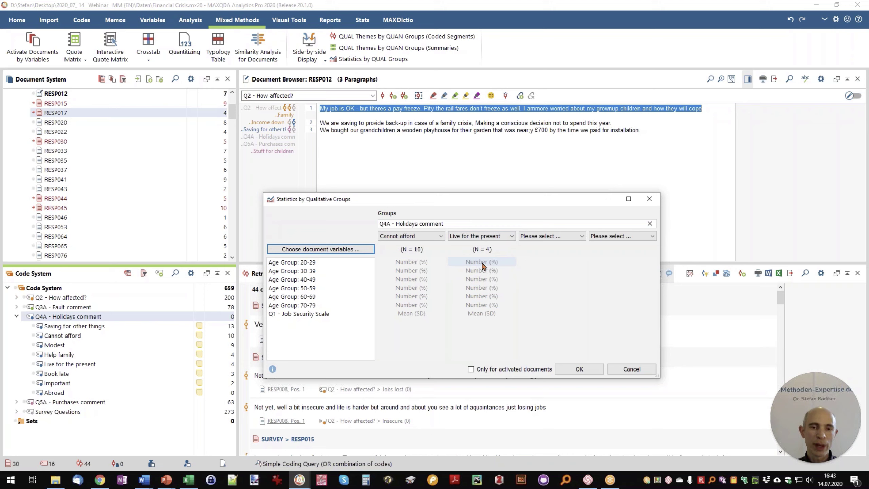
click(580, 368)
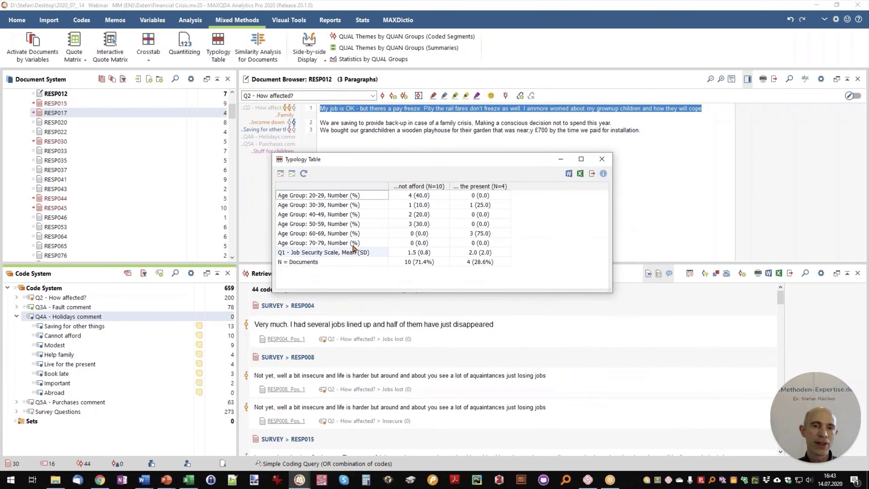
Highlight the highest value in each row of the Typology Table and widen both group columns to read the full headings.
click(293, 173)
drag(450, 191, 467, 189)
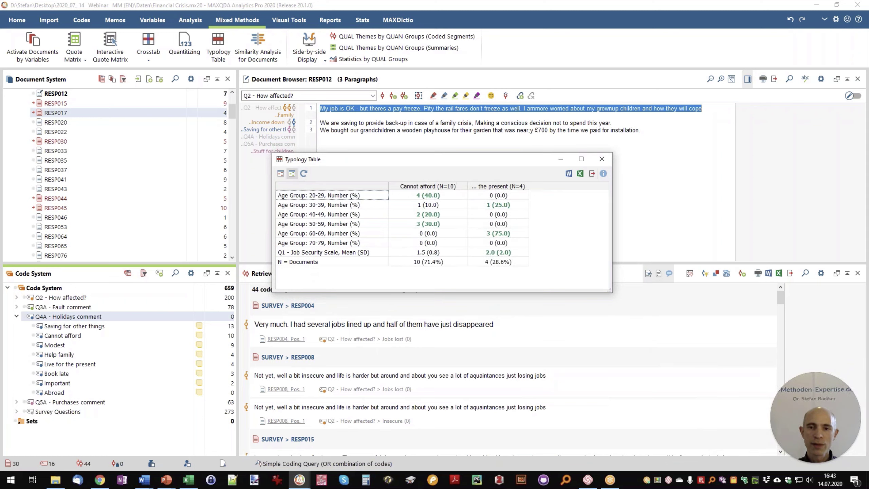
drag(528, 186, 549, 188)
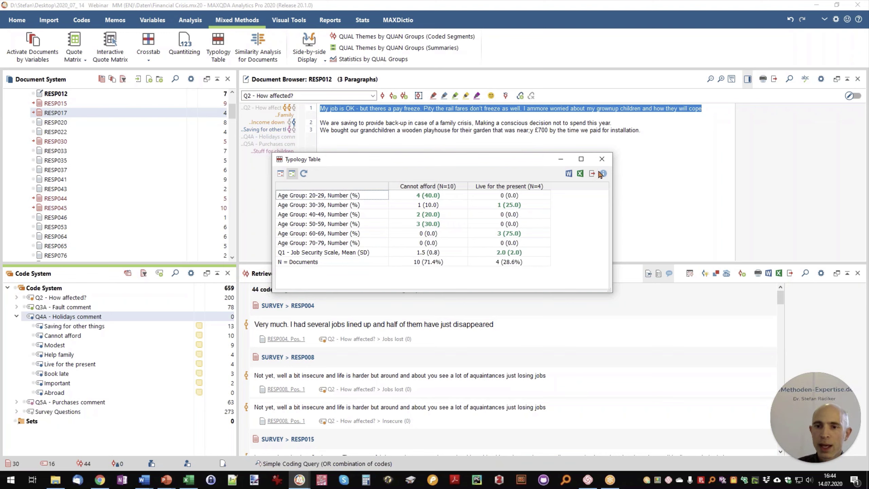
click(601, 159)
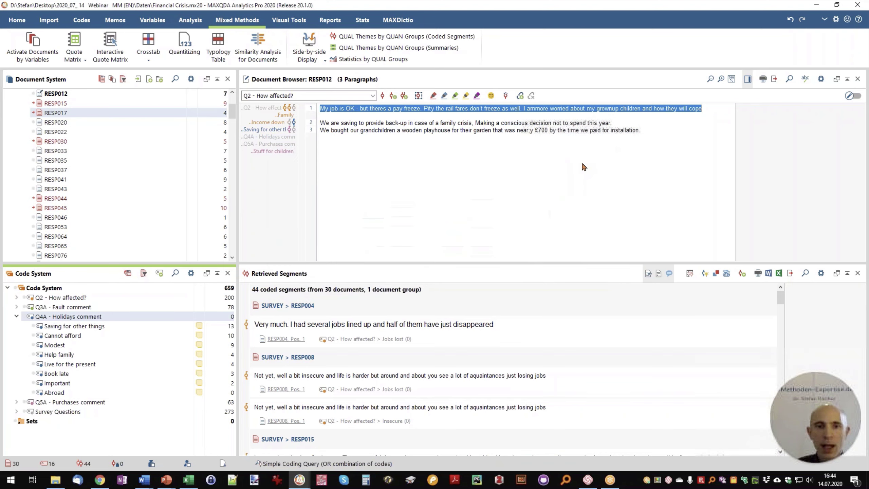
Start MAXQDA Stats with all documents and look through the variable list and the data editor.
click(368, 20)
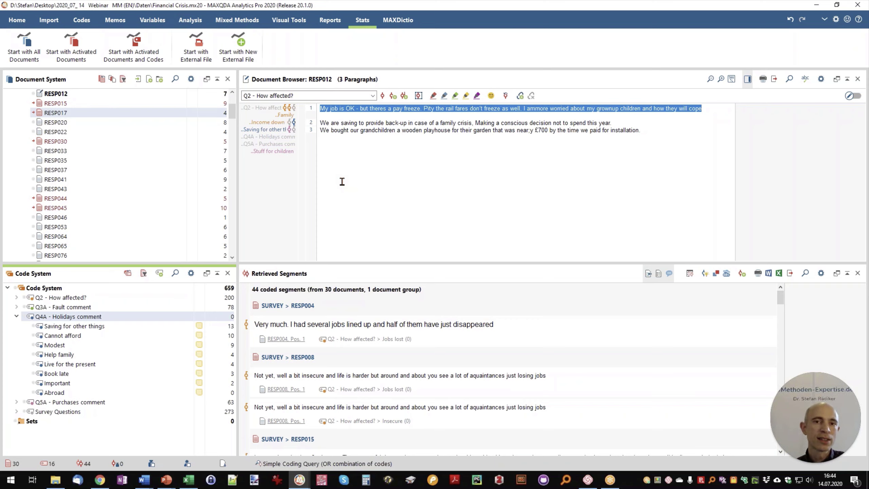
click(24, 46)
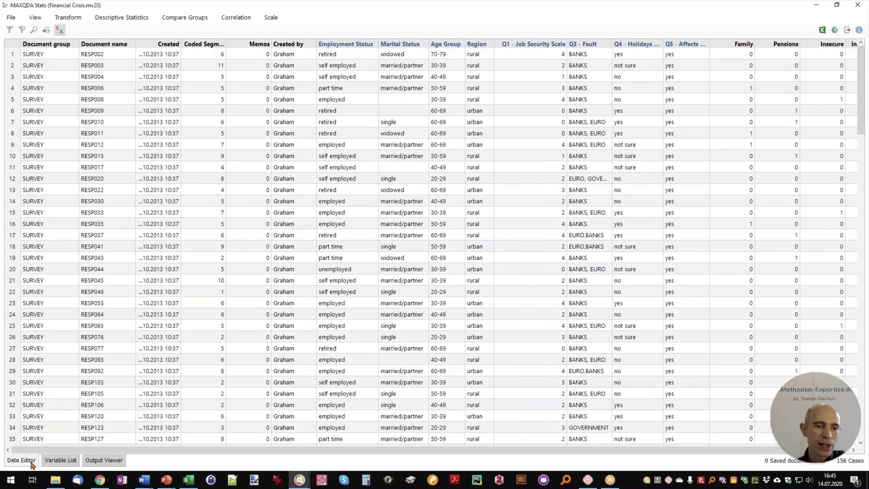
click(61, 460)
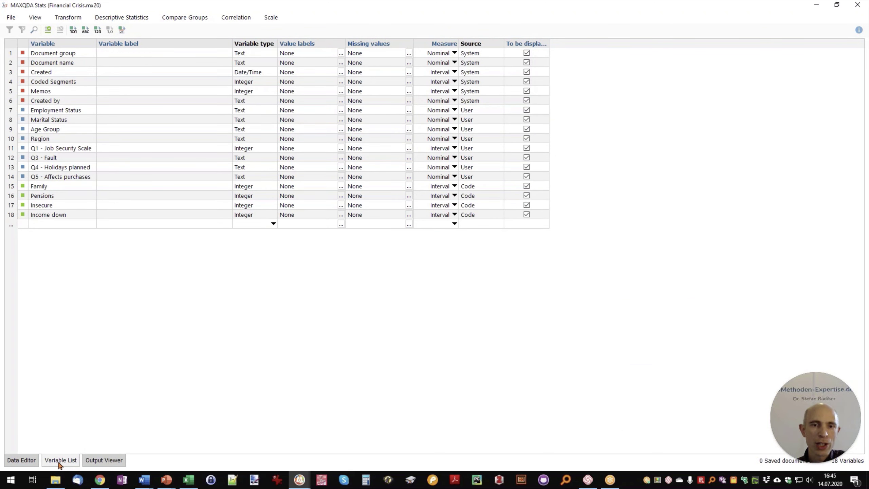
click(25, 459)
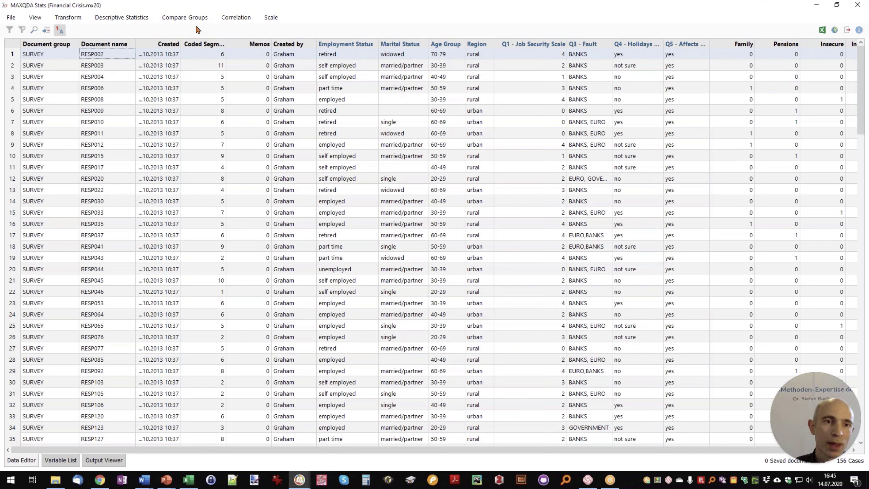
Set up a one-way analysis of variance with Q1 - Job Security Scale as the dependent variable.
click(185, 18)
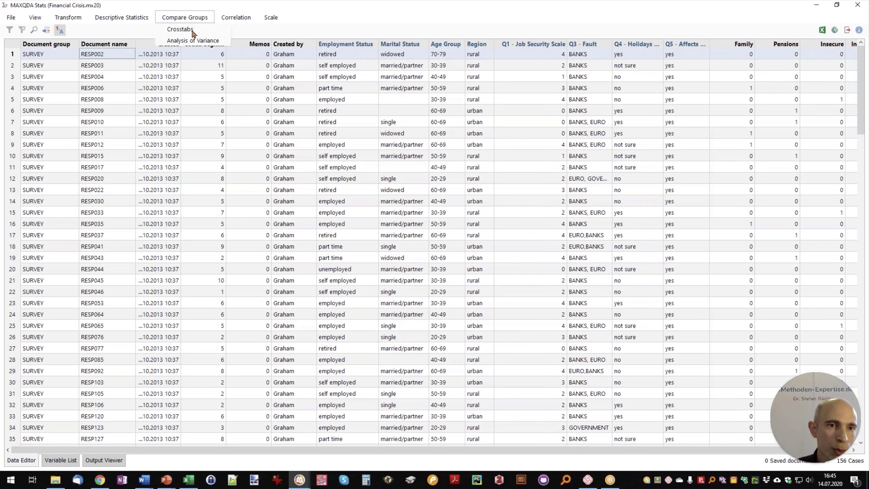
click(205, 40)
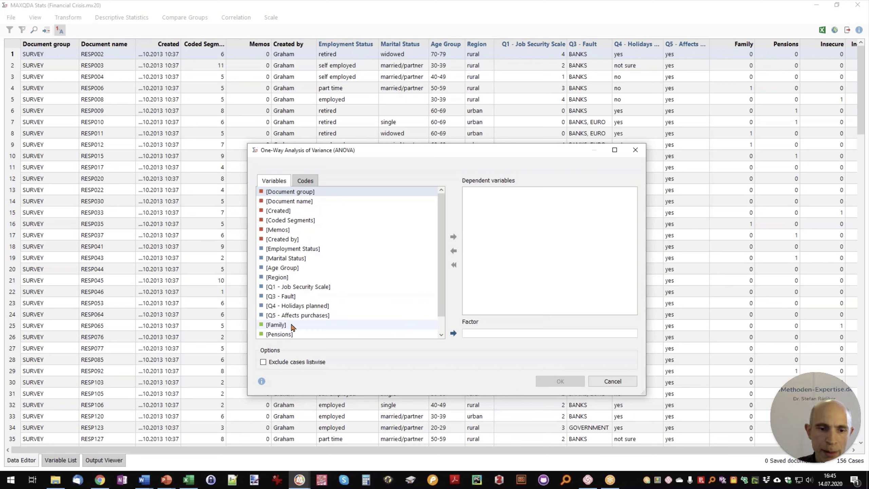
scroll(291, 324, down, 1)
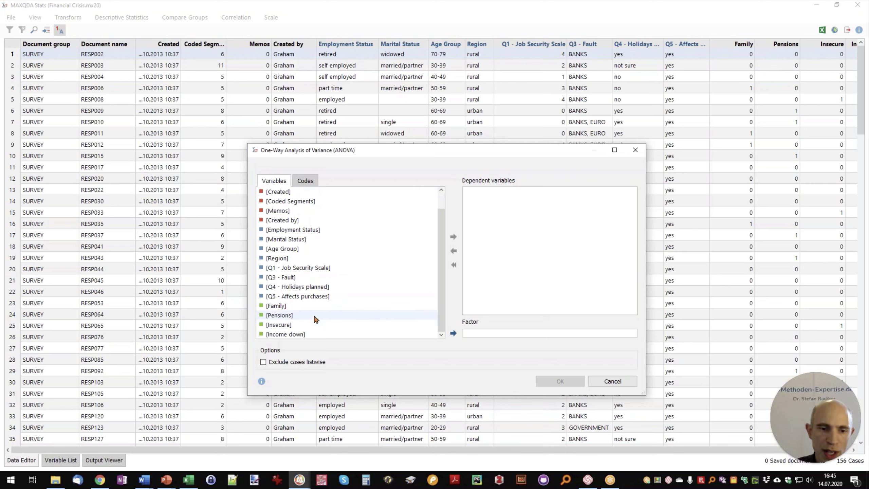
click(280, 308)
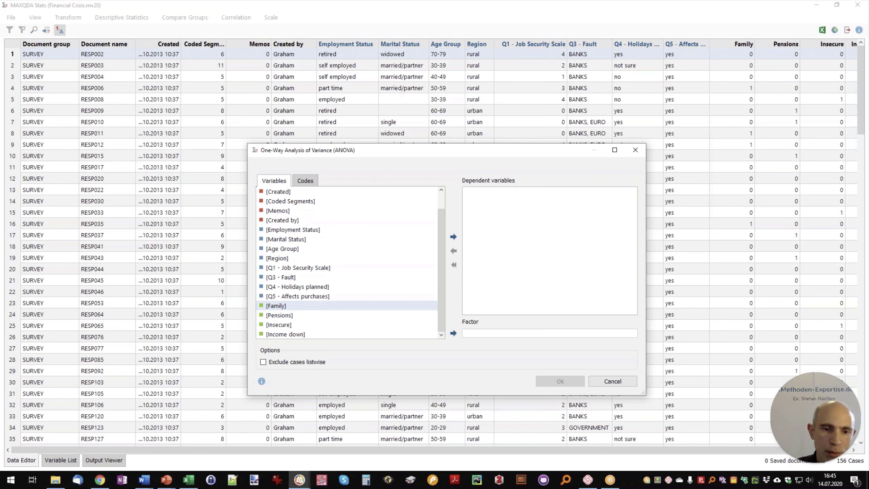
scroll(313, 296, up, 1)
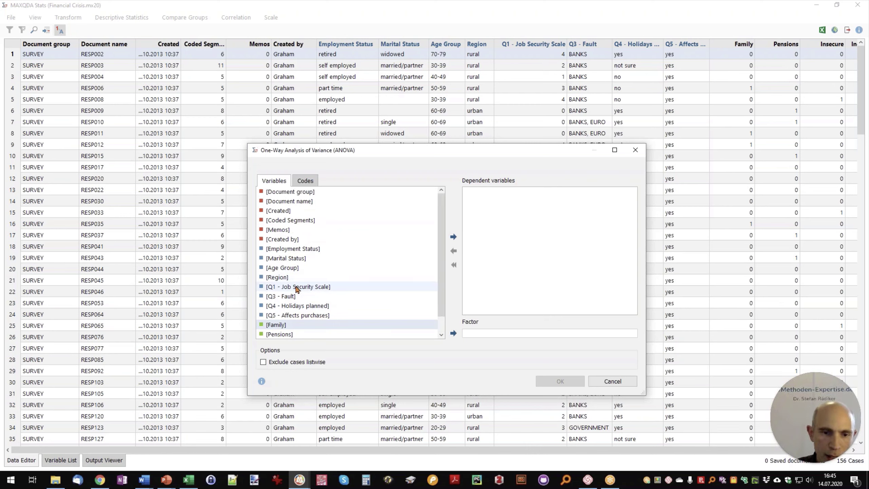
drag(296, 287, 528, 205)
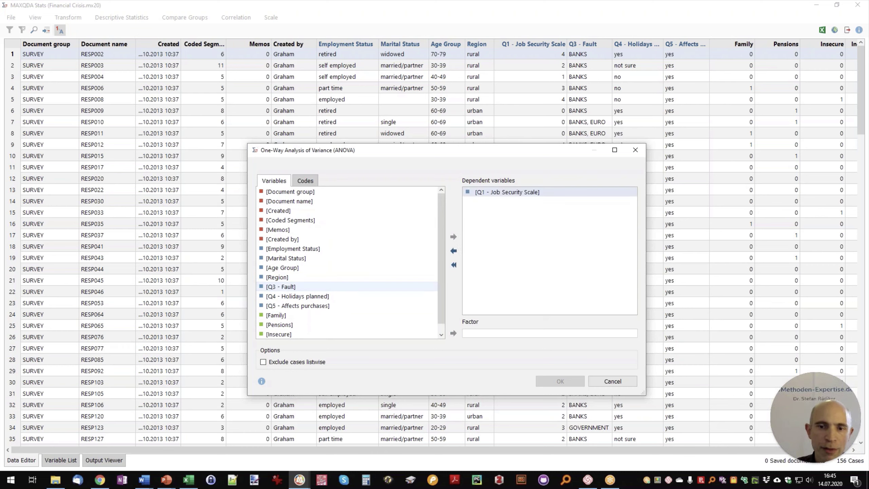
Run the ANOVA with the Q2 code Jobs lost as the factor and view the results as a bar chart.
click(305, 180)
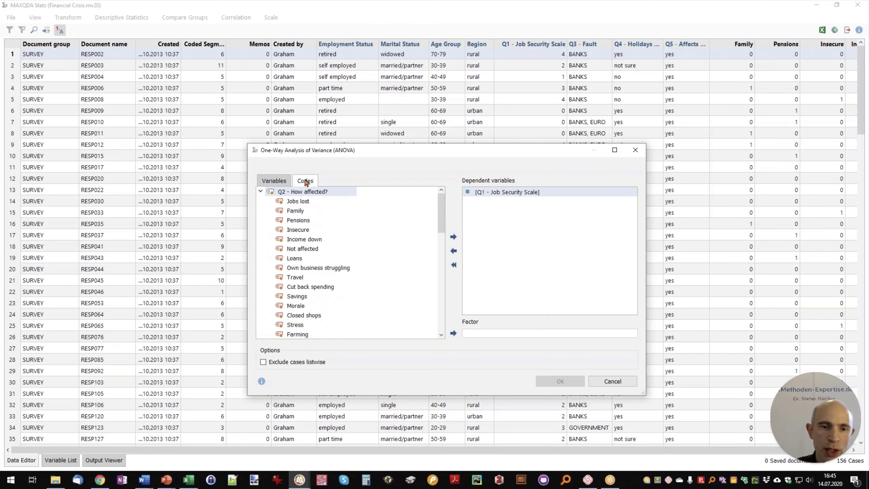
click(311, 203)
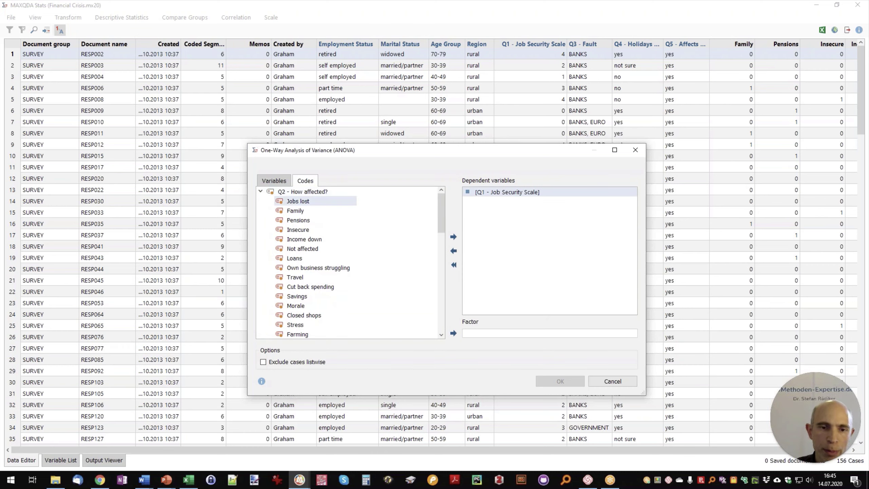
drag(297, 202, 538, 333)
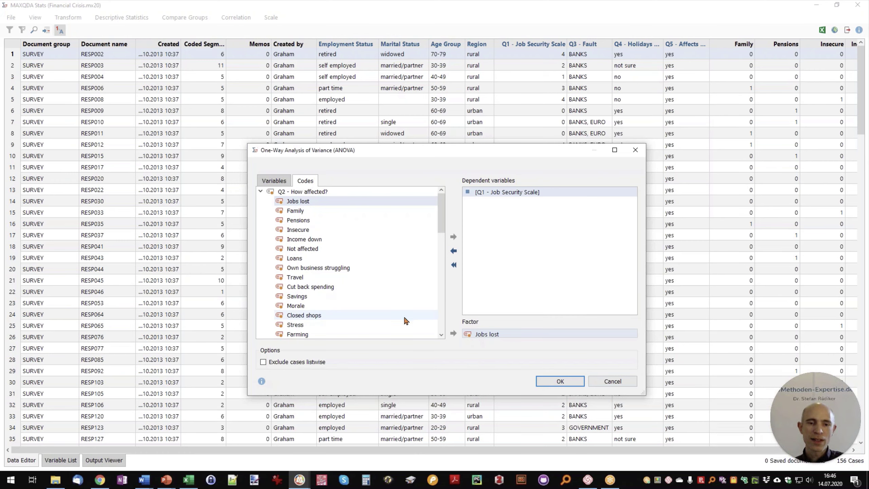
click(568, 378)
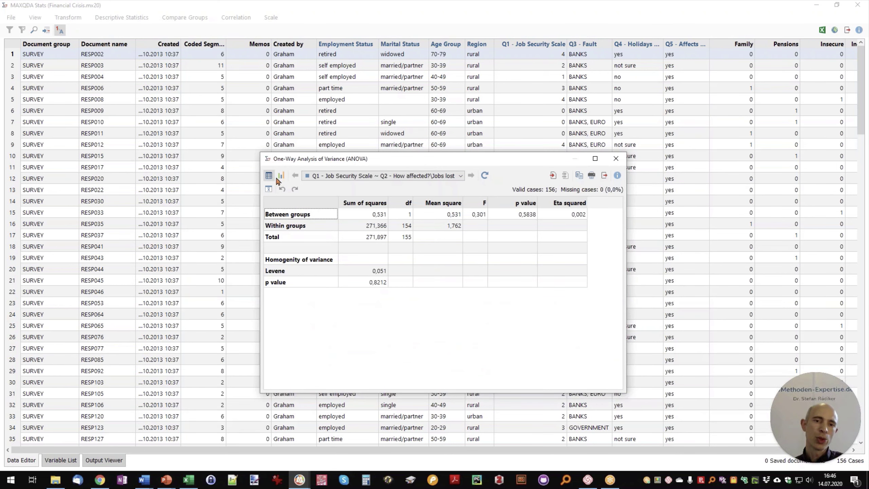
click(281, 175)
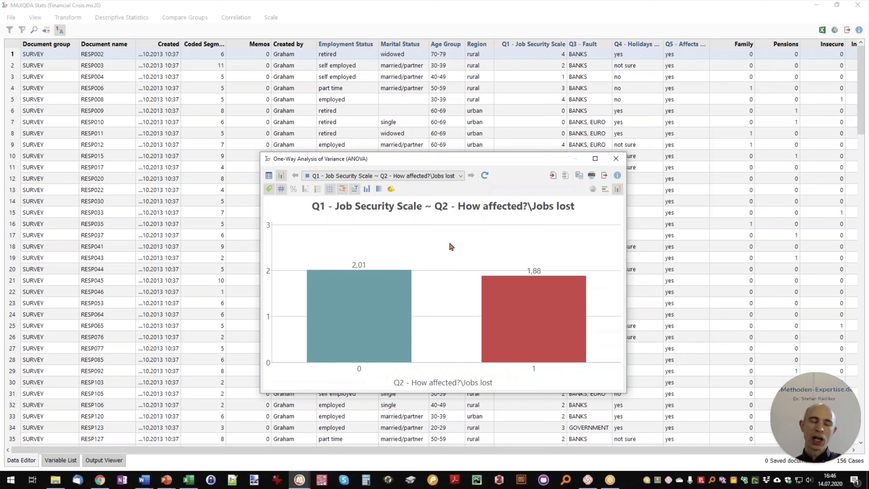
click(616, 160)
Switch to the running PowerPoint slide show.
mouse_move(166, 481)
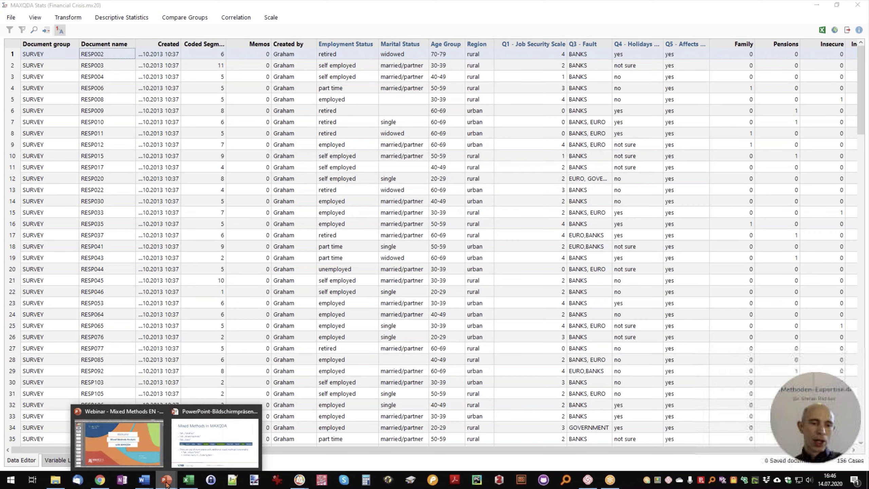
click(216, 442)
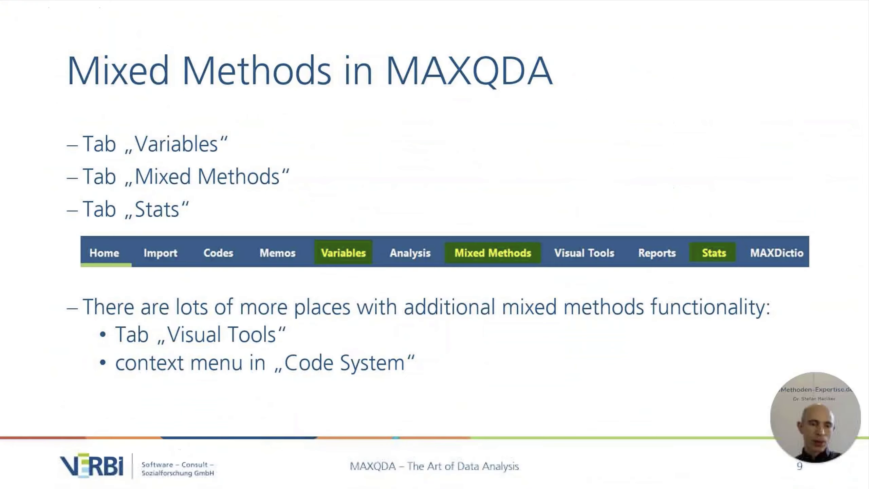
click(415, 307)
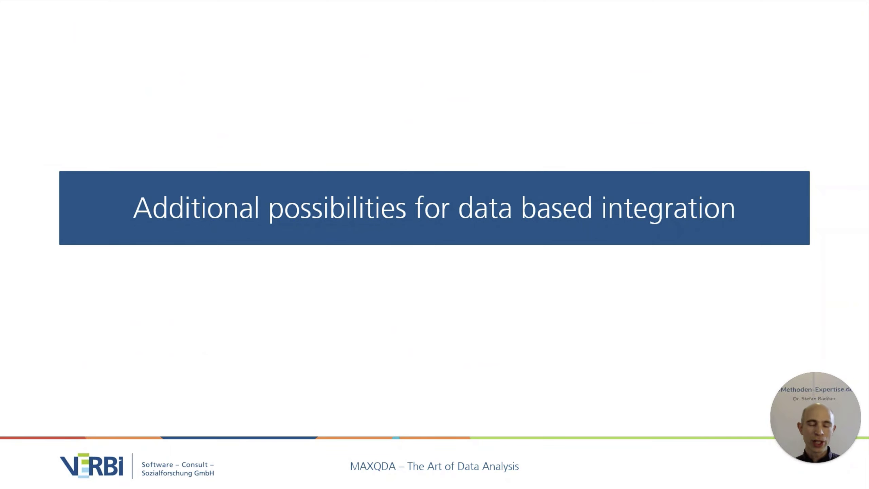
key(Right)
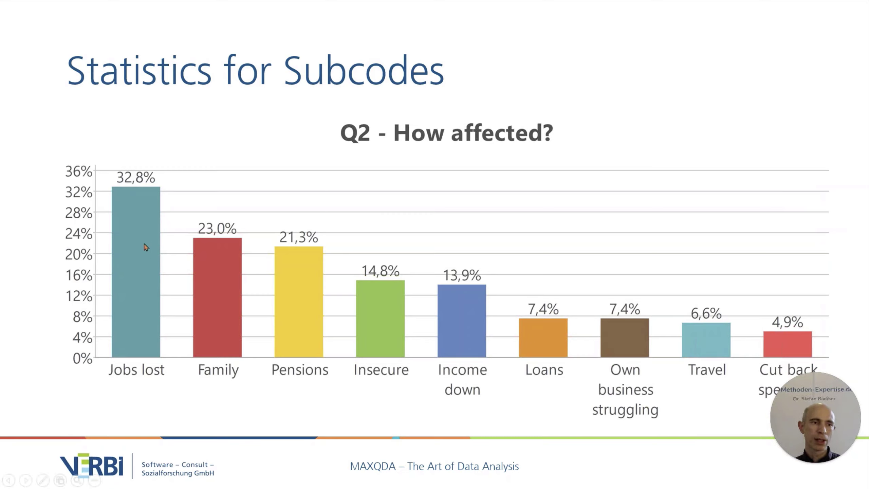
key(Right)
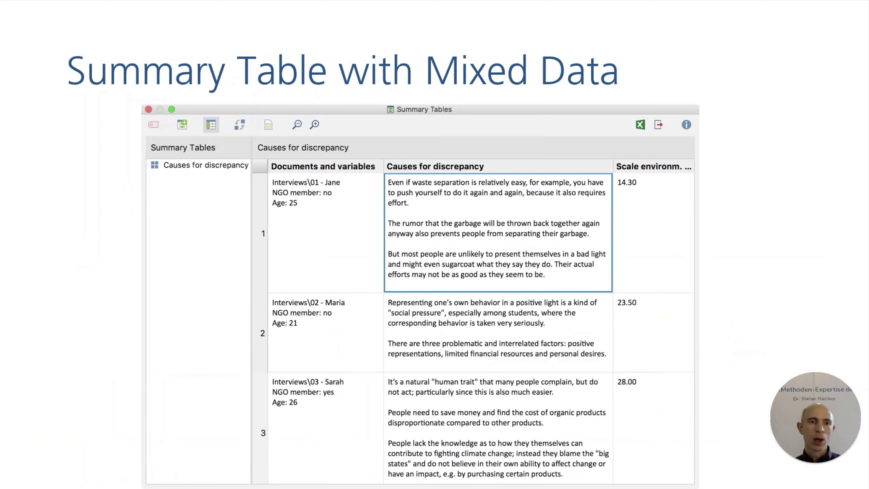